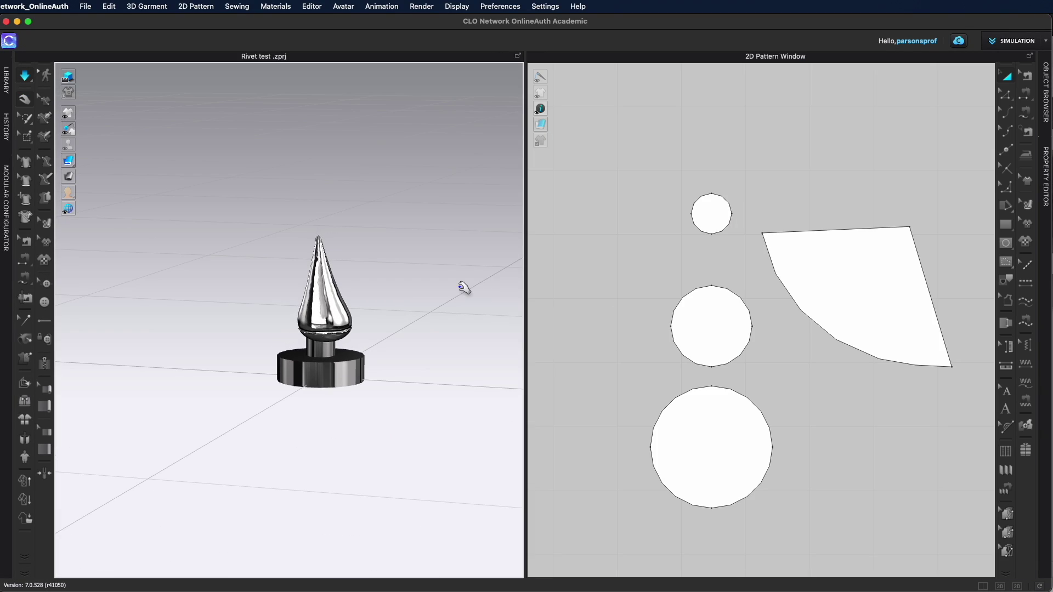
Step: Browse the sample buckle projects, selecting the belt and pulling the buckle up in simulation
left_click(341, 313)
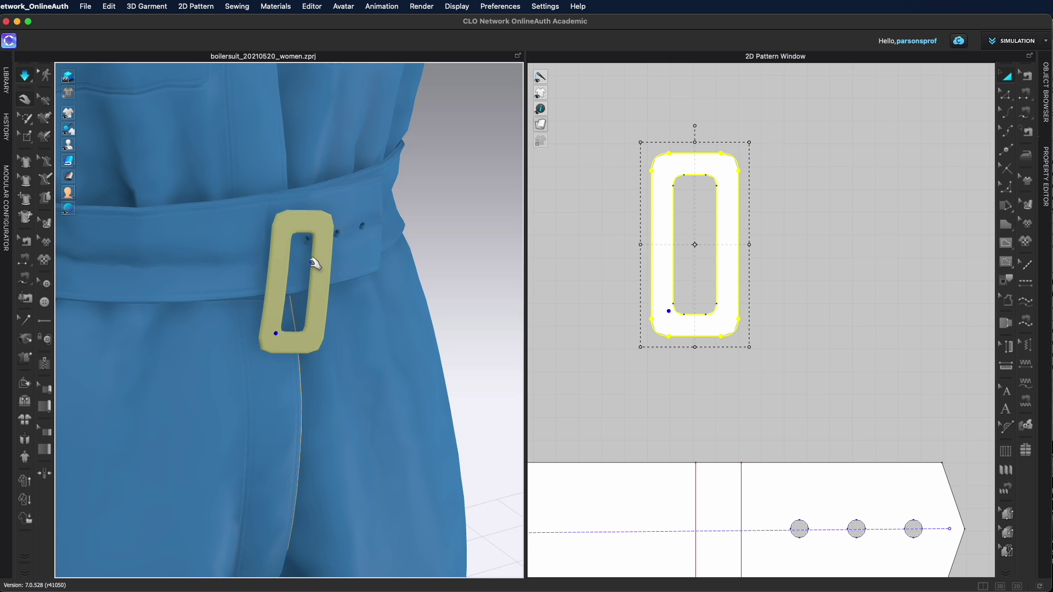
left_click(212, 235)
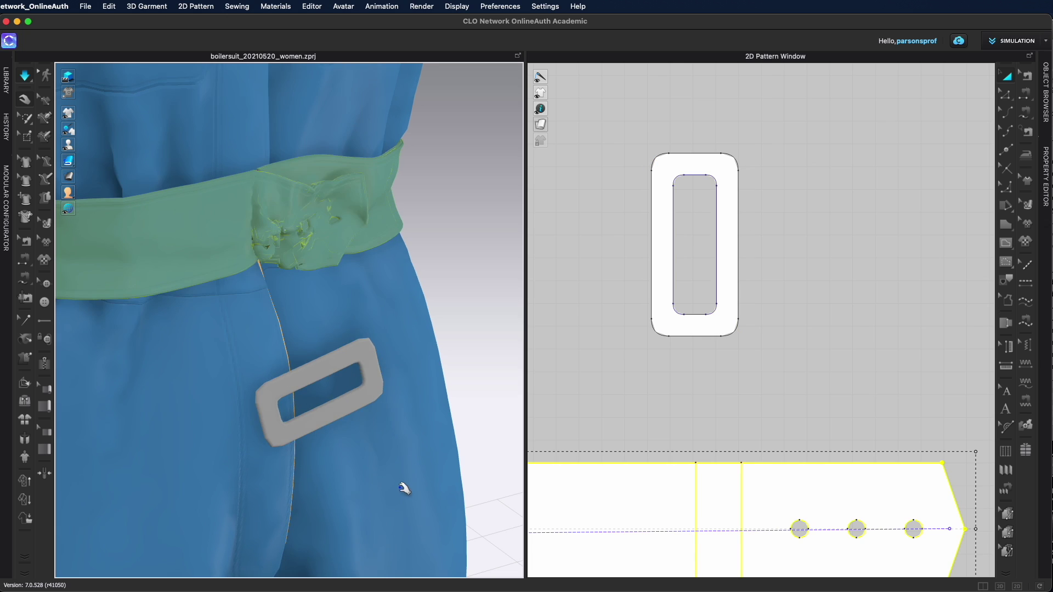
left_click_drag(371, 423, 287, 291)
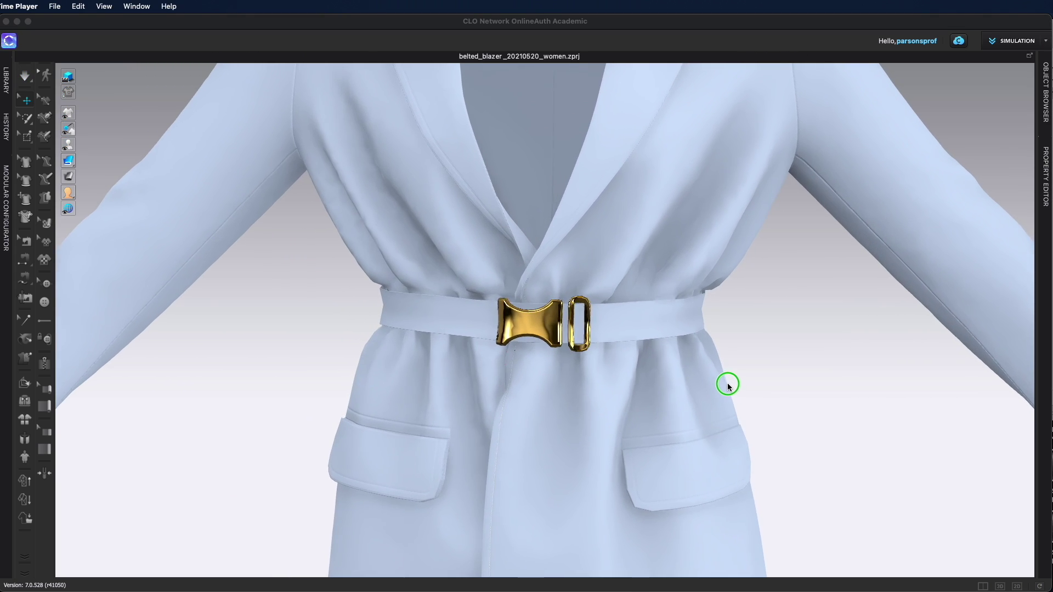
scroll(728, 384, "up", 5)
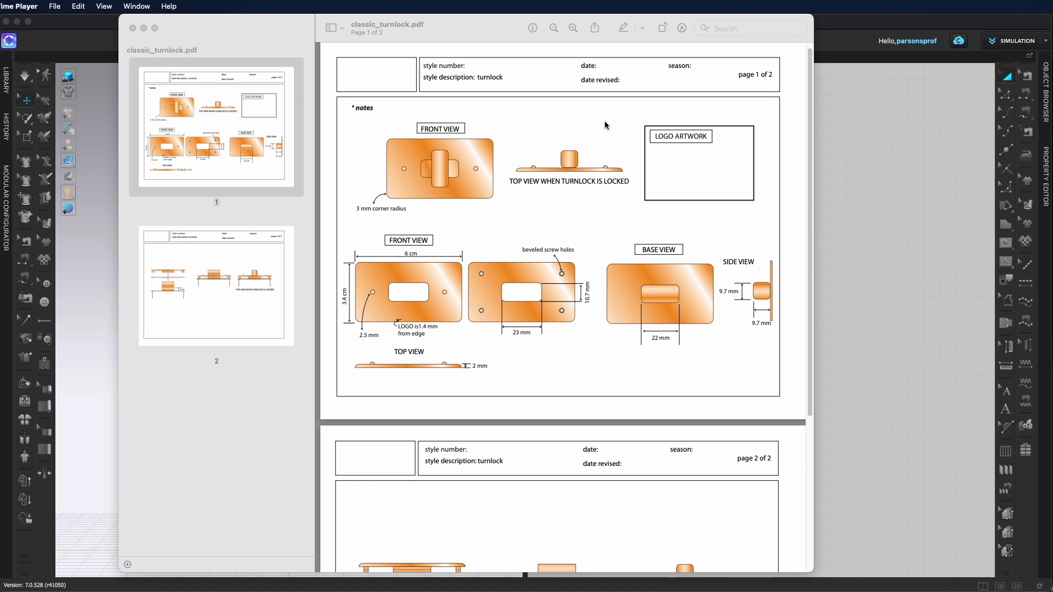
Step: Review both pages of classic_turnlock.pdf: 6 × 3.4 cm plate, 23 mm slot, 22 mm base opening
left_click(575, 123)
scroll(525, 242, "down", 1)
scroll(509, 240, "up", 1)
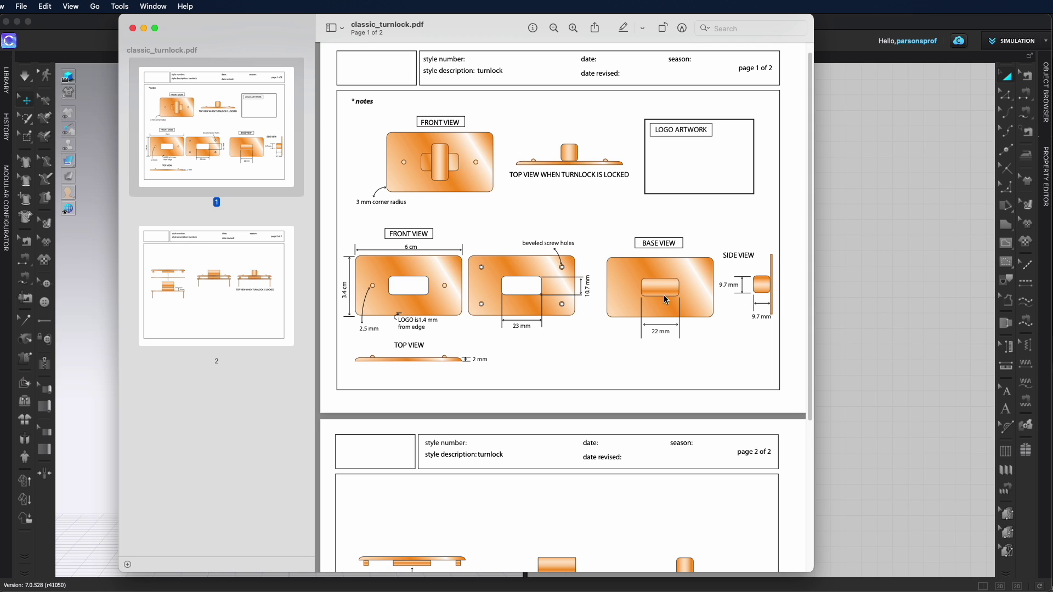
scroll(630, 299, "down", 5)
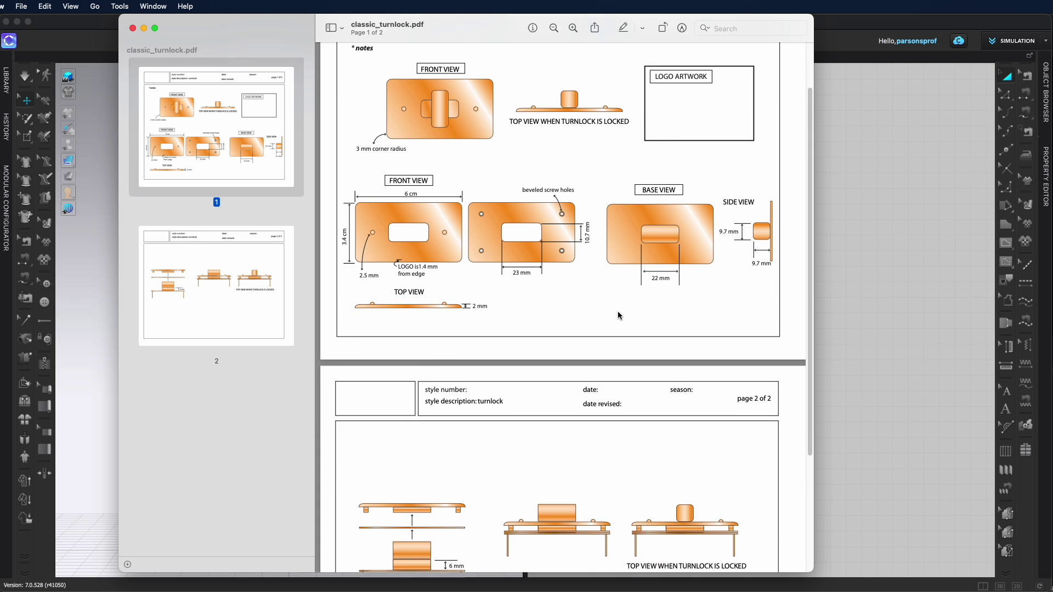
scroll(522, 97, "up", 3)
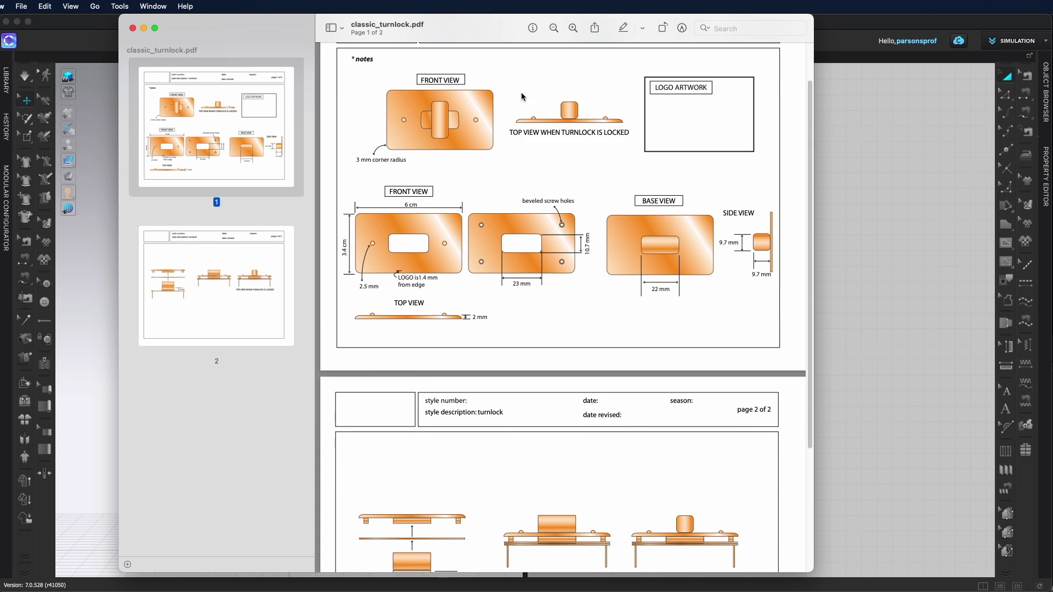
scroll(407, 151, "down", 2)
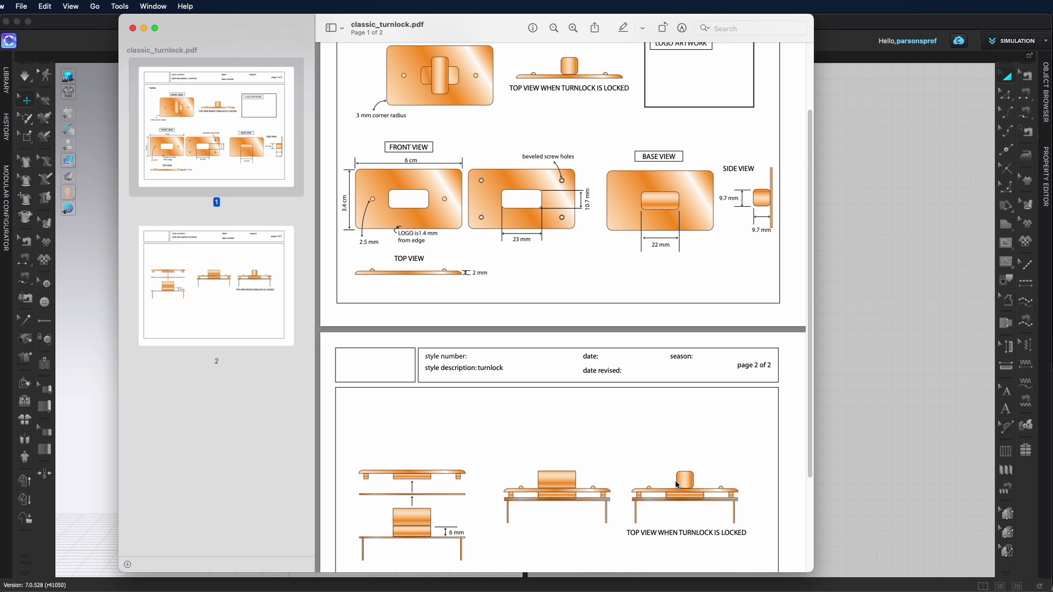
scroll(671, 477, "up", 3)
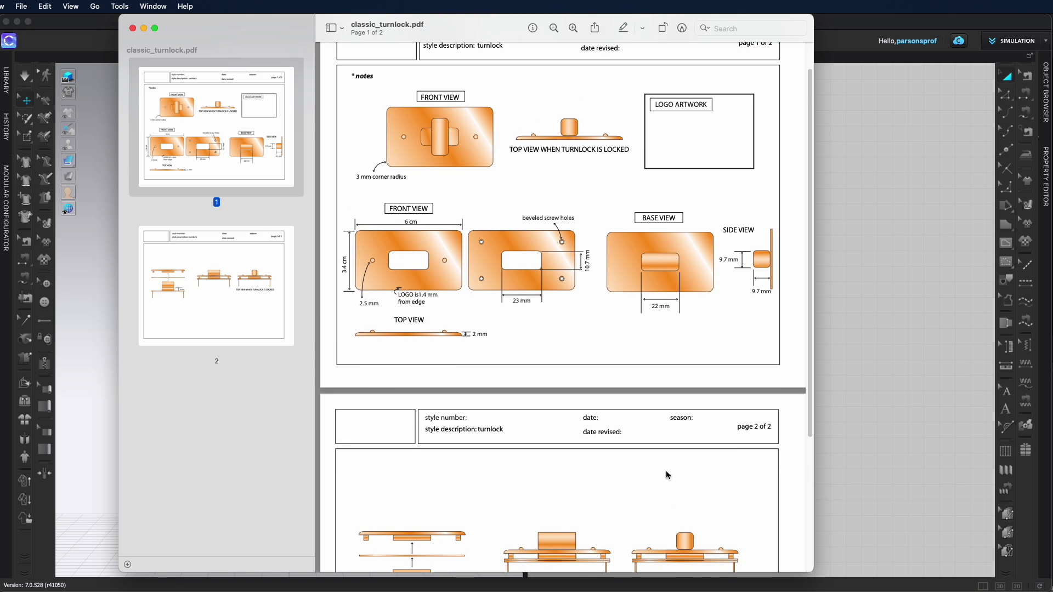
scroll(667, 475, "up", 2)
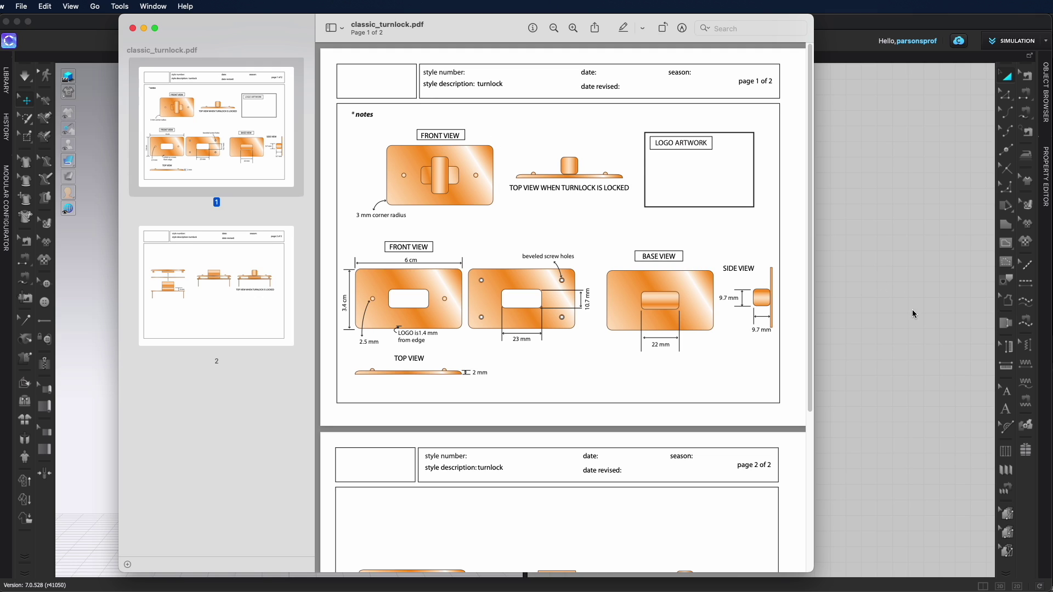
Step: Switch CLO to the 2D Pattern Window–only layout and bring the turnlock spec back up
left_click(864, 268)
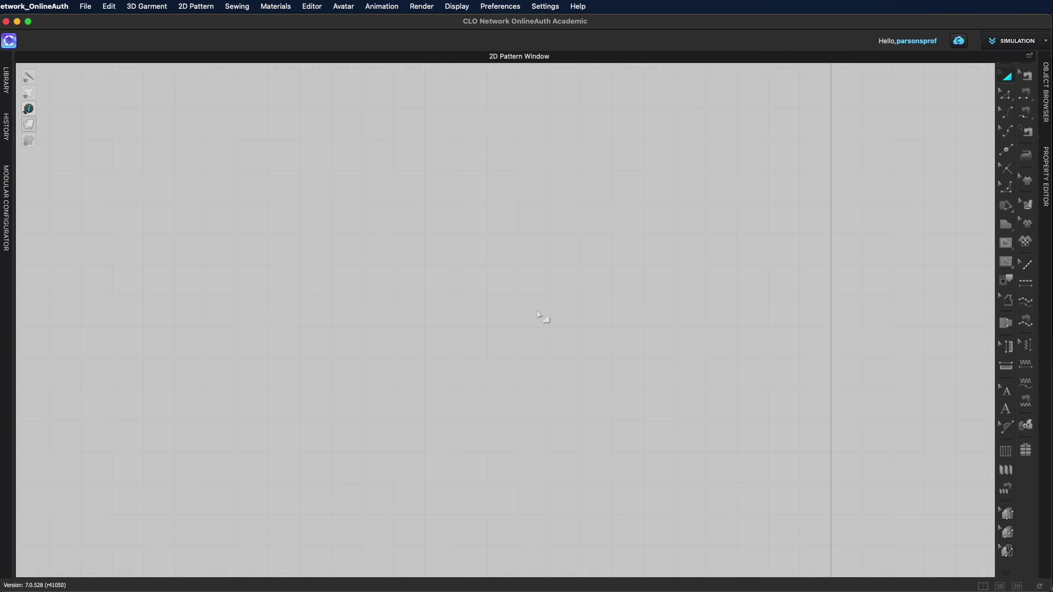
key("super+Tab")
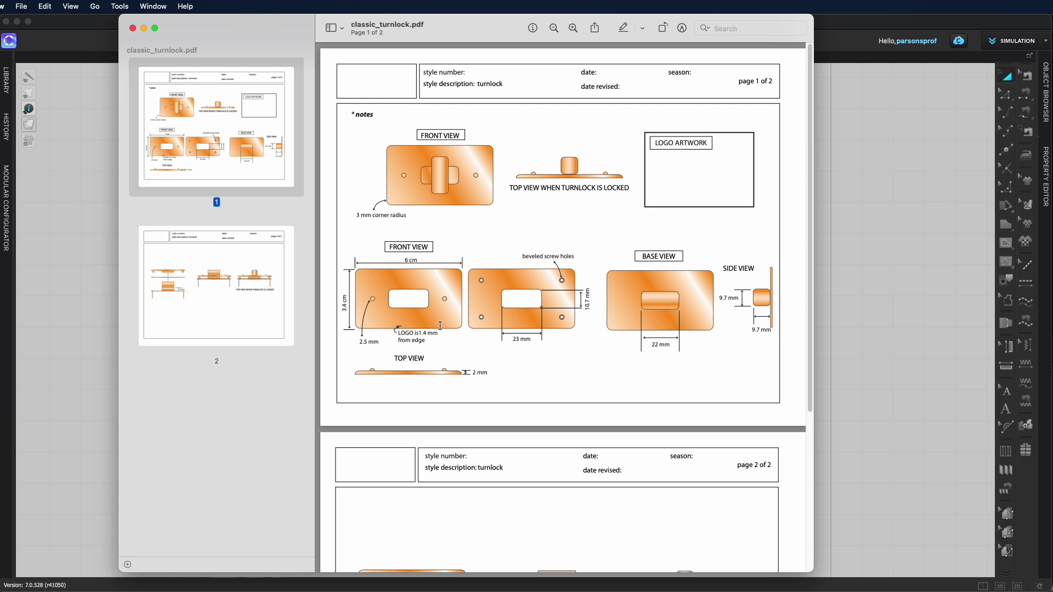
Step: Change CLO 3D's unit system from Inch to Centimeter in User Settings > User Interface
key("super+Tab")
left_click(551, 10)
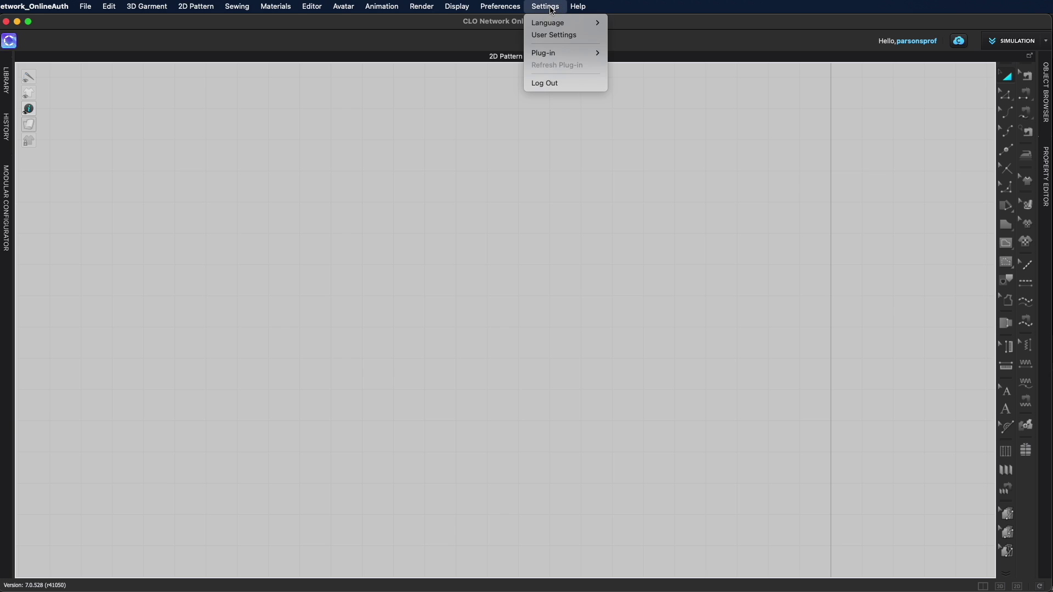
left_click(576, 37)
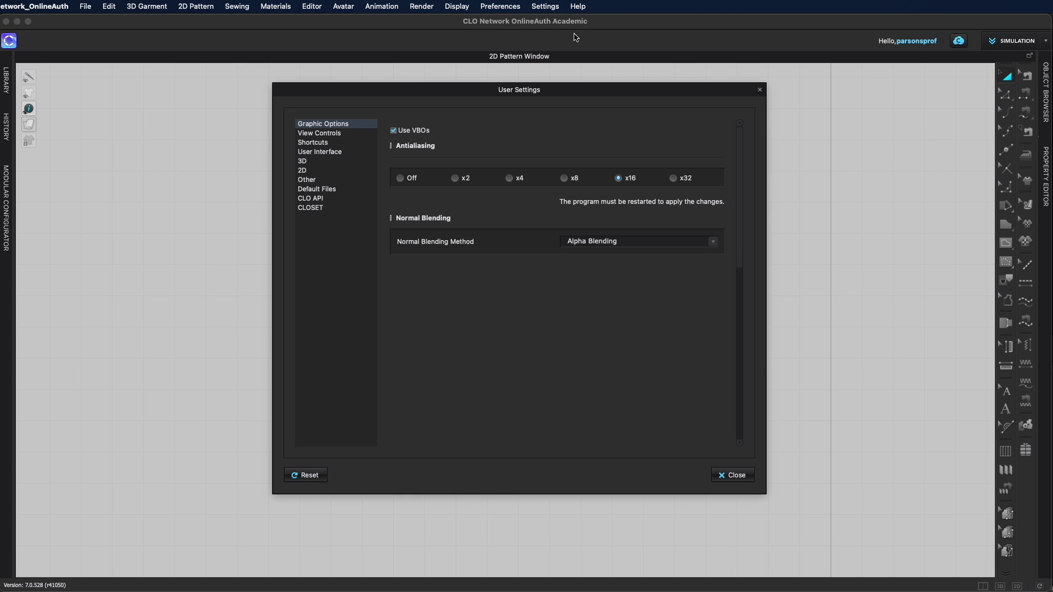
left_click(332, 152)
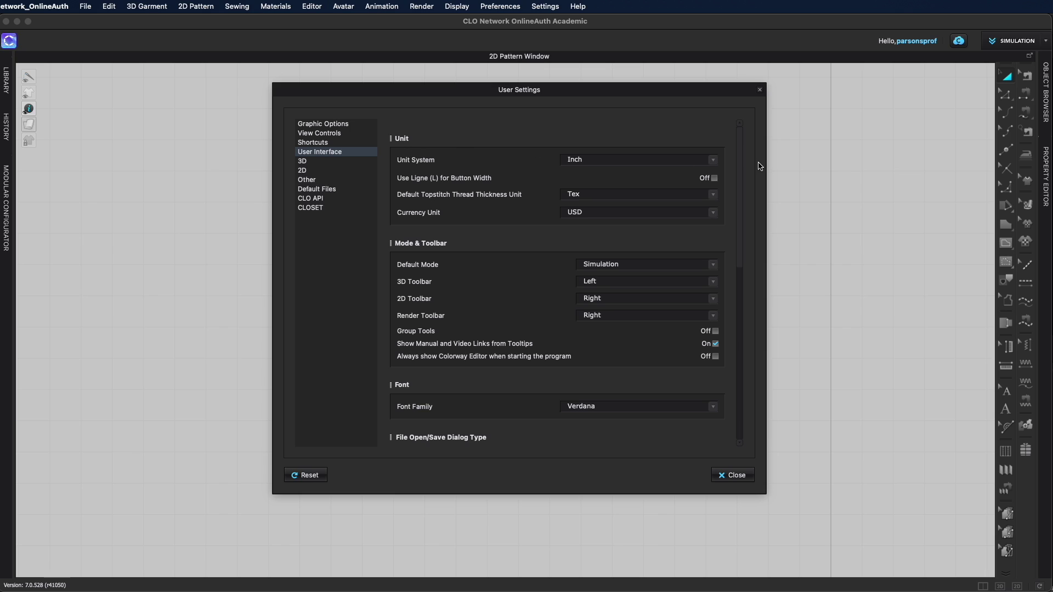
left_click(714, 161)
left_click(605, 171)
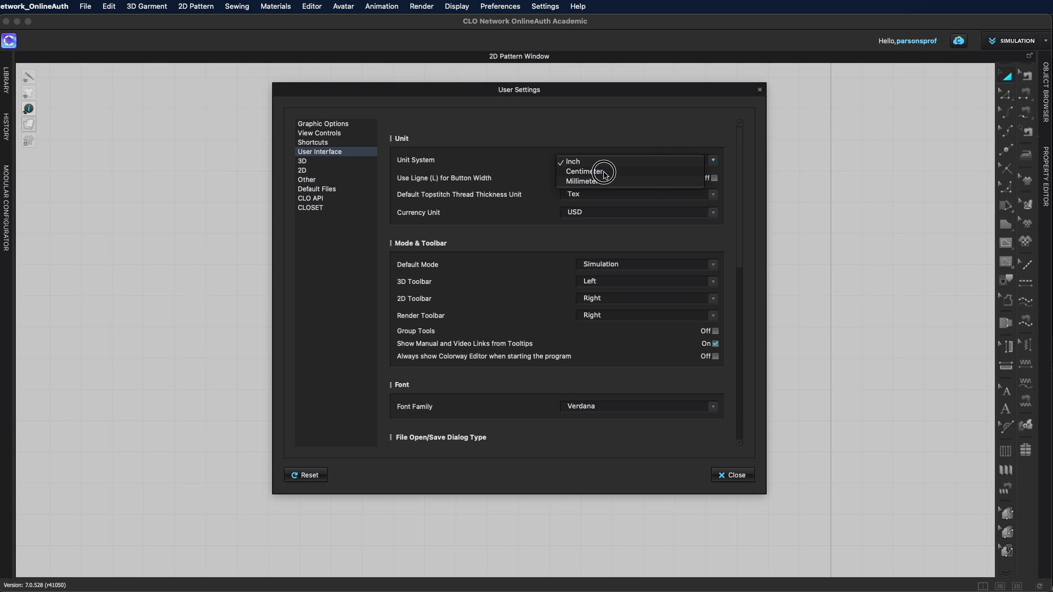
left_click(735, 476)
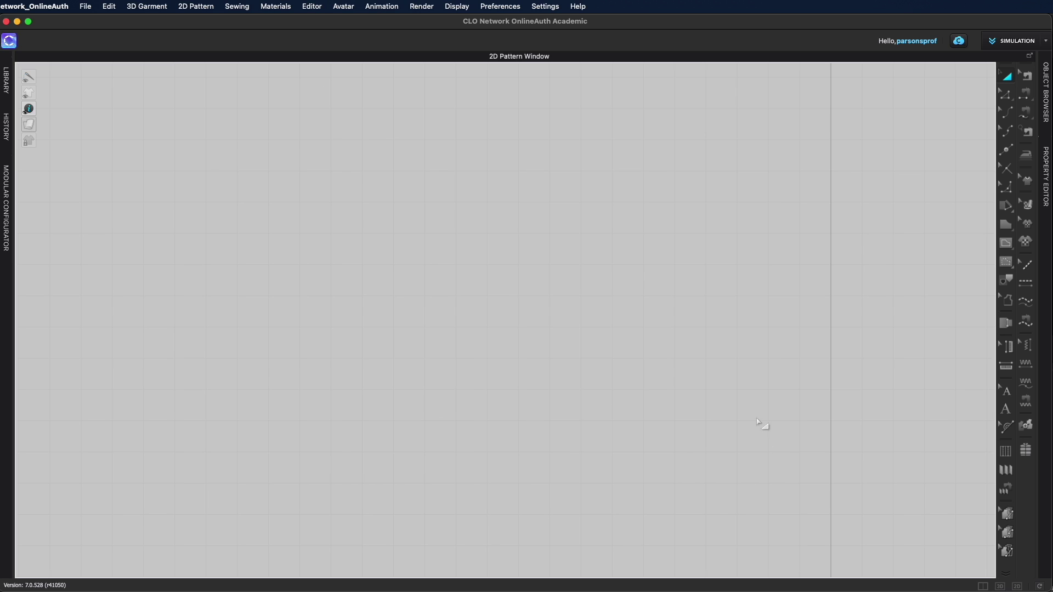
Step: Draw a rectangle pattern with Width 6 cm and Height 3.4 cm for the plate
scroll(662, 376, "down", 3)
scroll(662, 376, "up", 3)
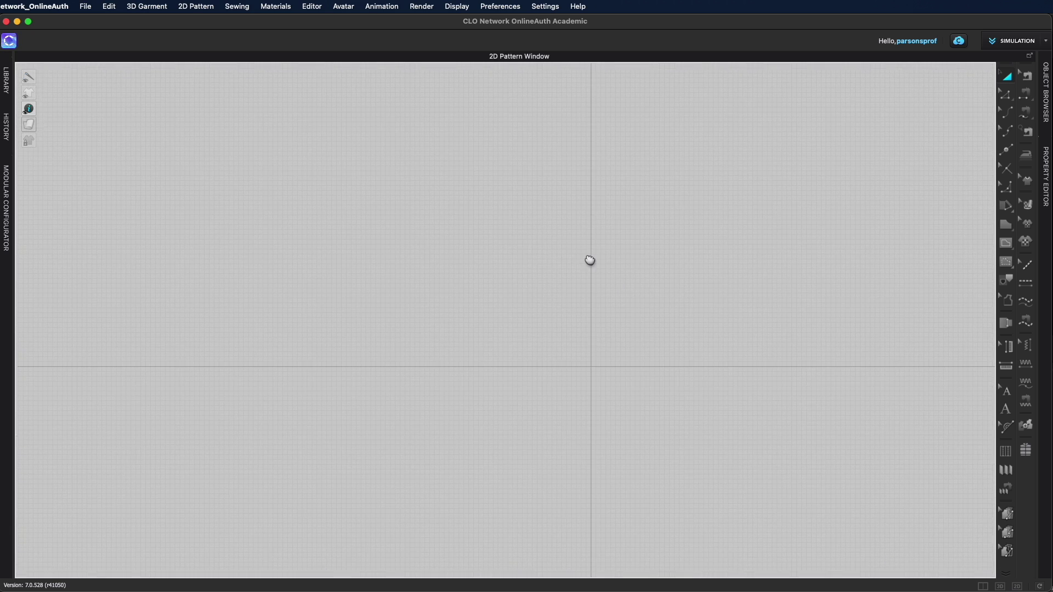
scroll(719, 296, "up", 3)
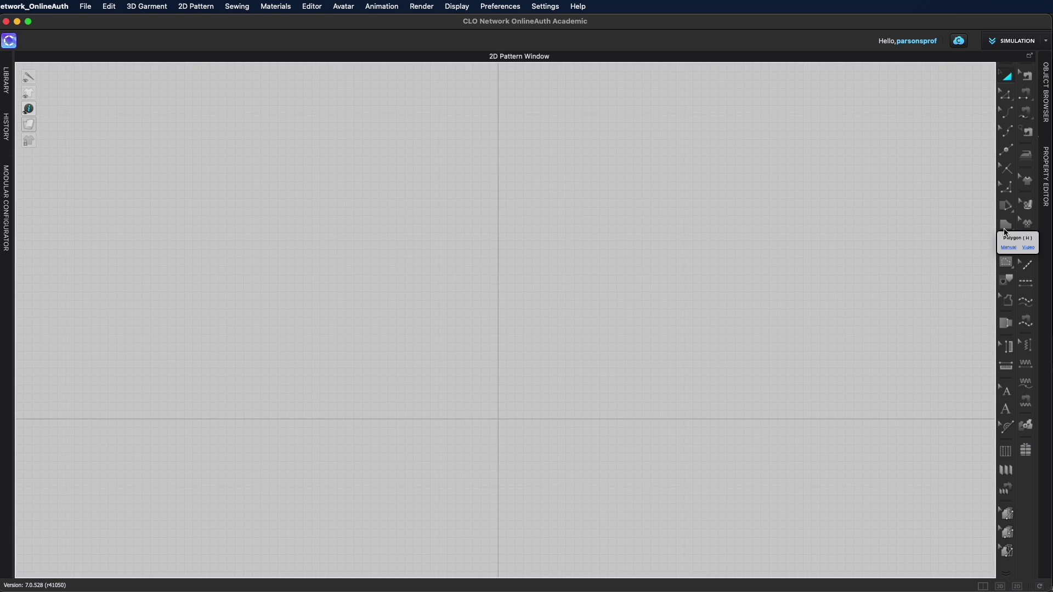
left_click_drag(1006, 231, 1033, 235)
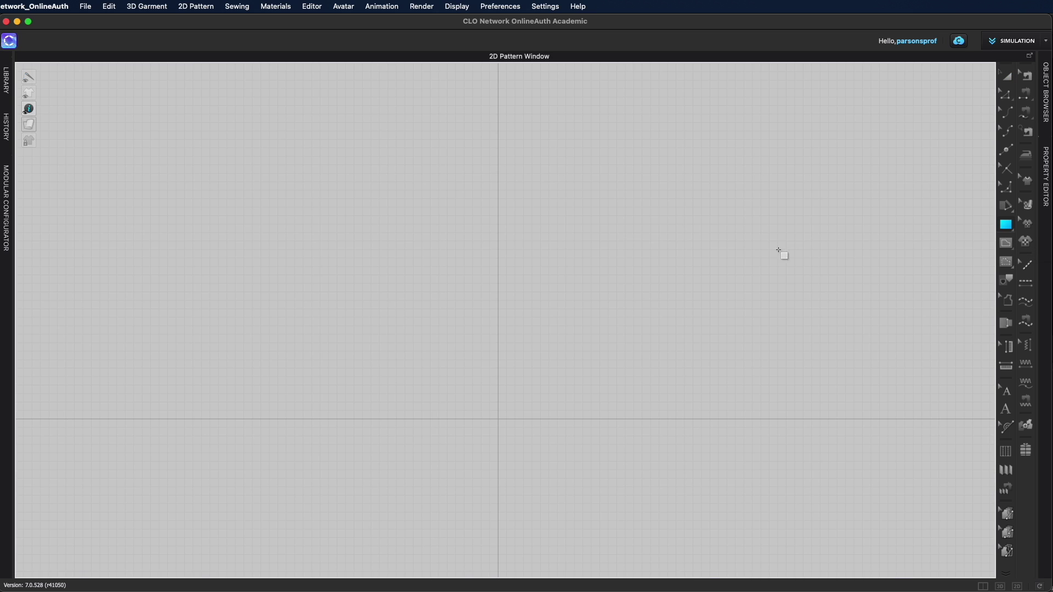
left_click(462, 352)
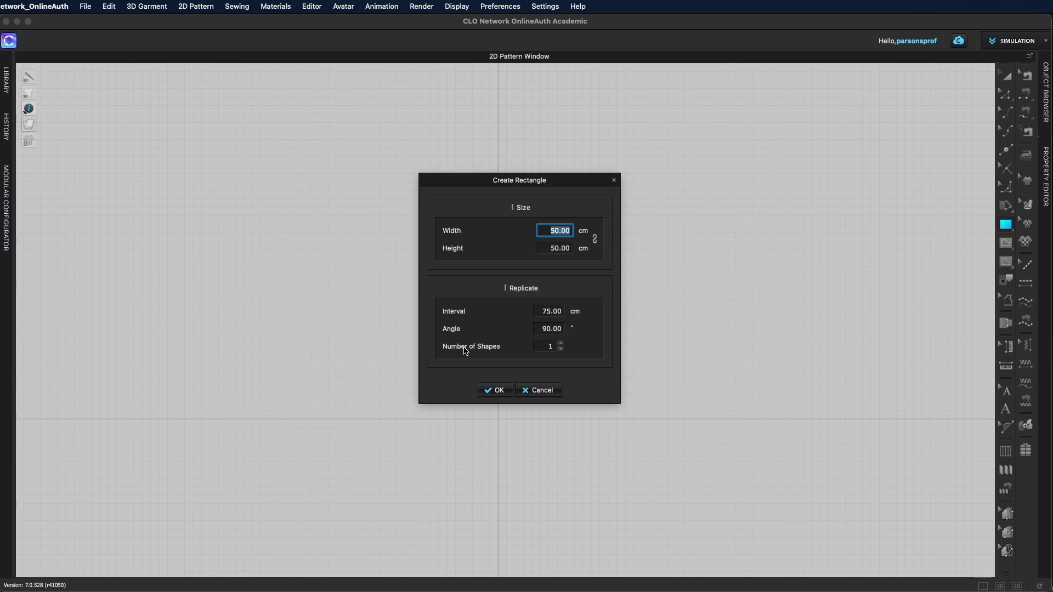
key("super+Tab")
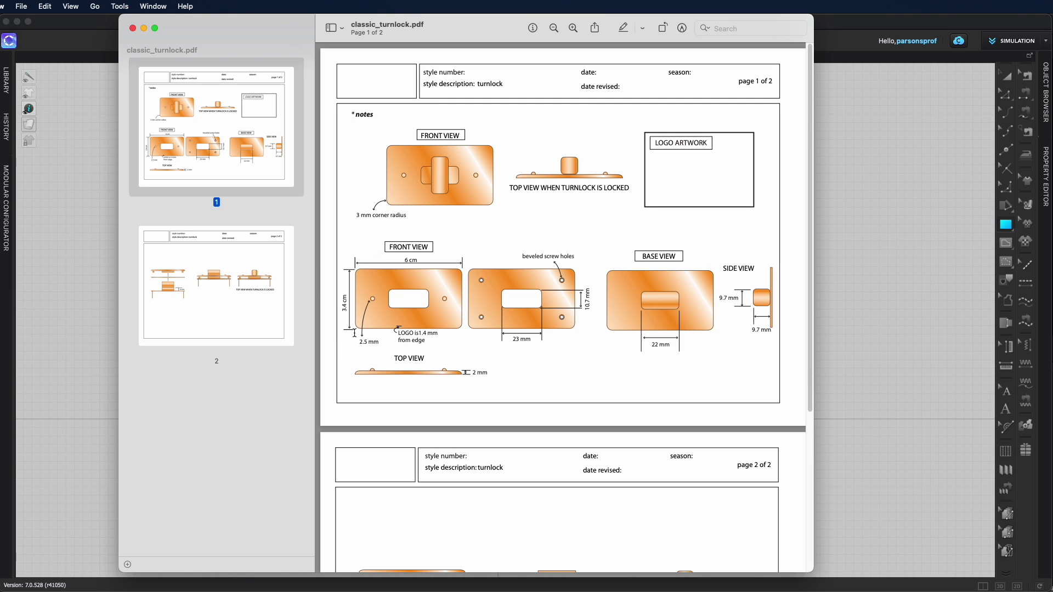
key("super+Tab")
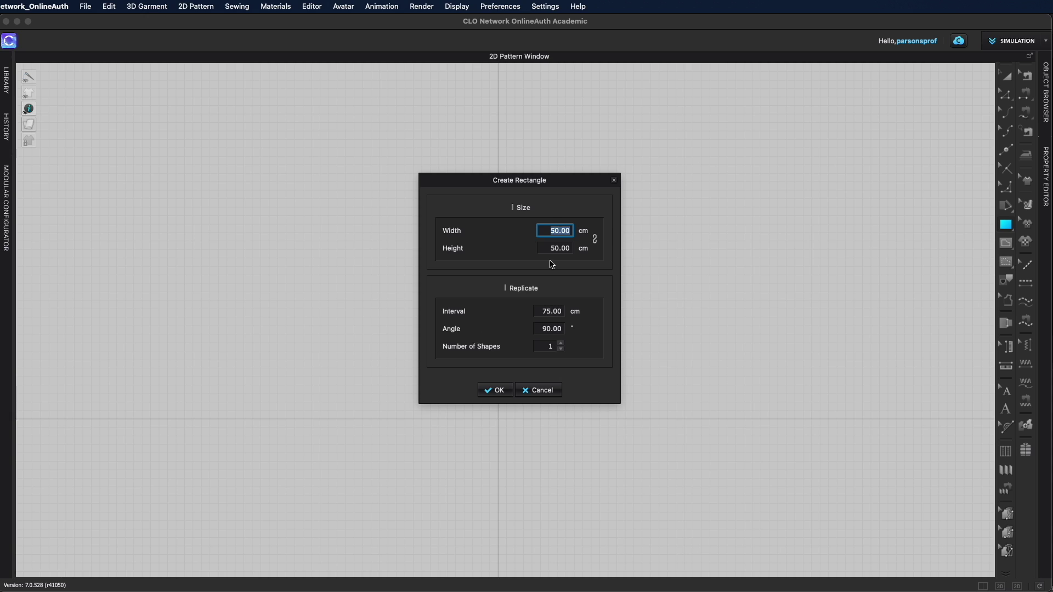
type("6")
key("Tab")
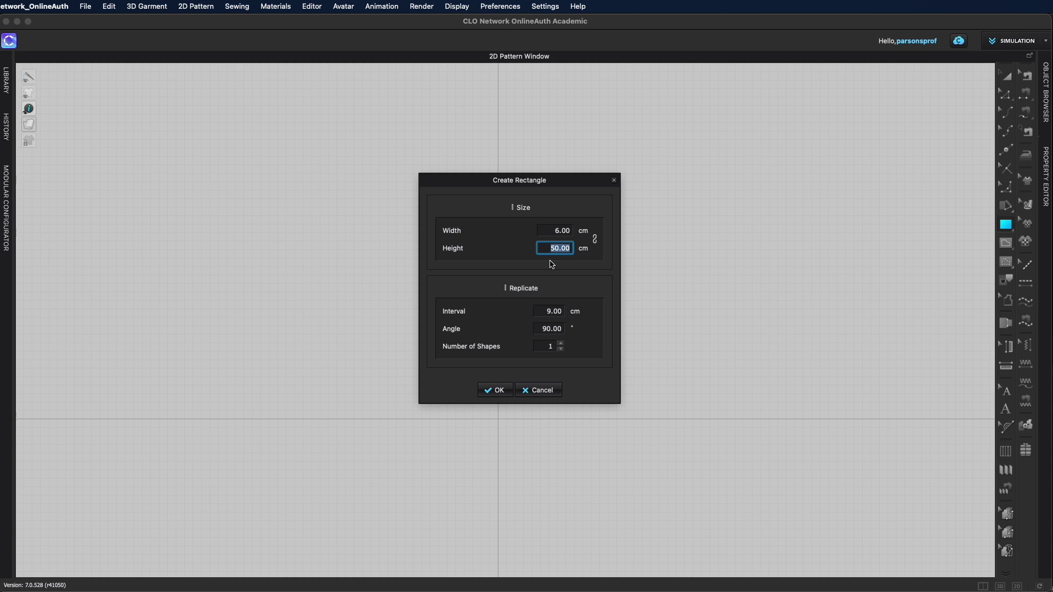
type("3.4")
left_click(497, 390)
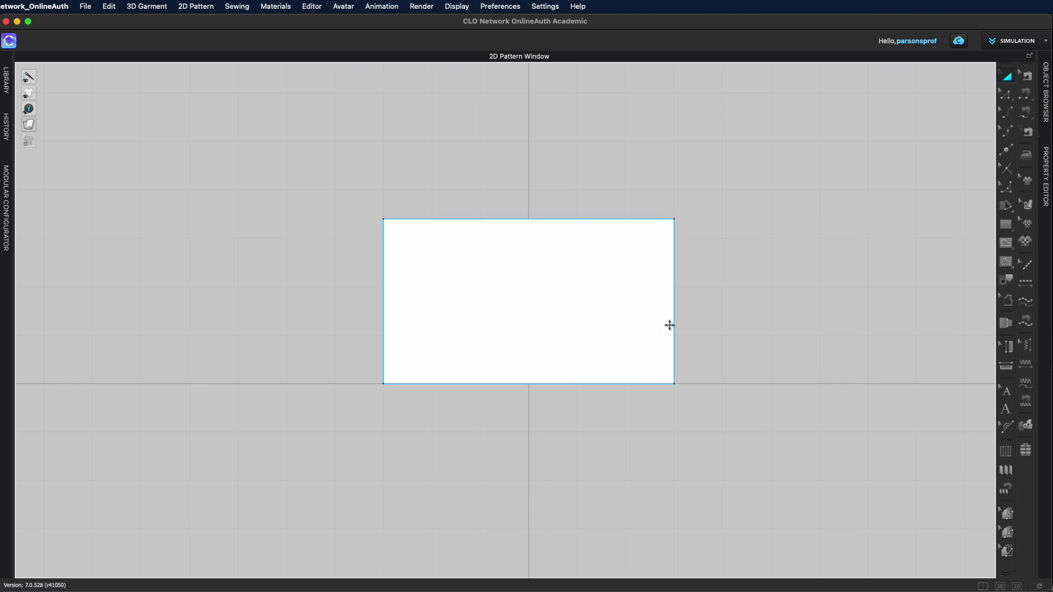
Step: Round the plate's top-right corner with Line 1 and Line 2 lengths of 0.5 cm
key("super+Tab")
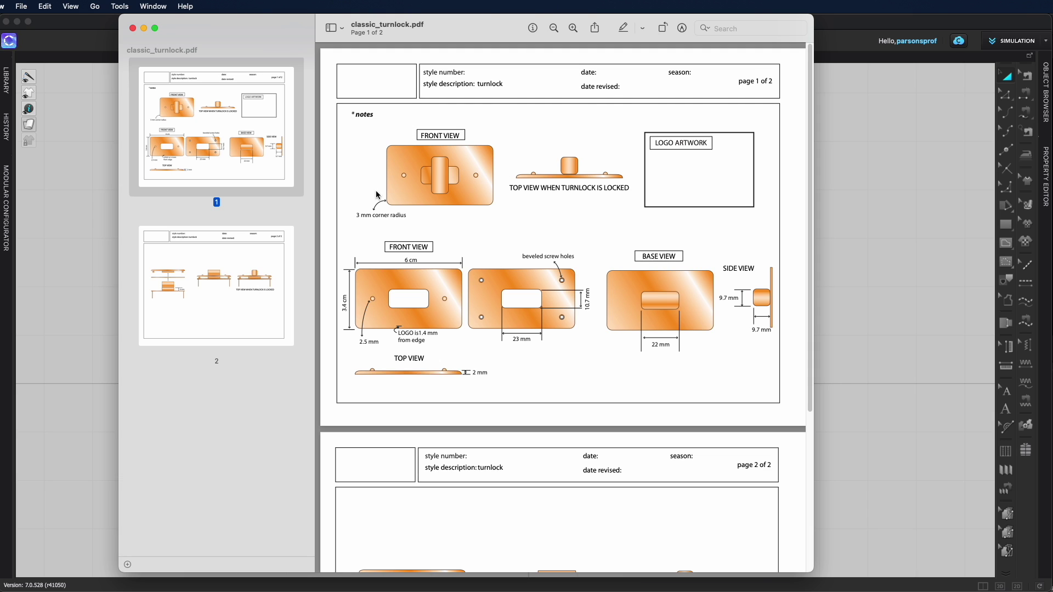
key("super+Tab")
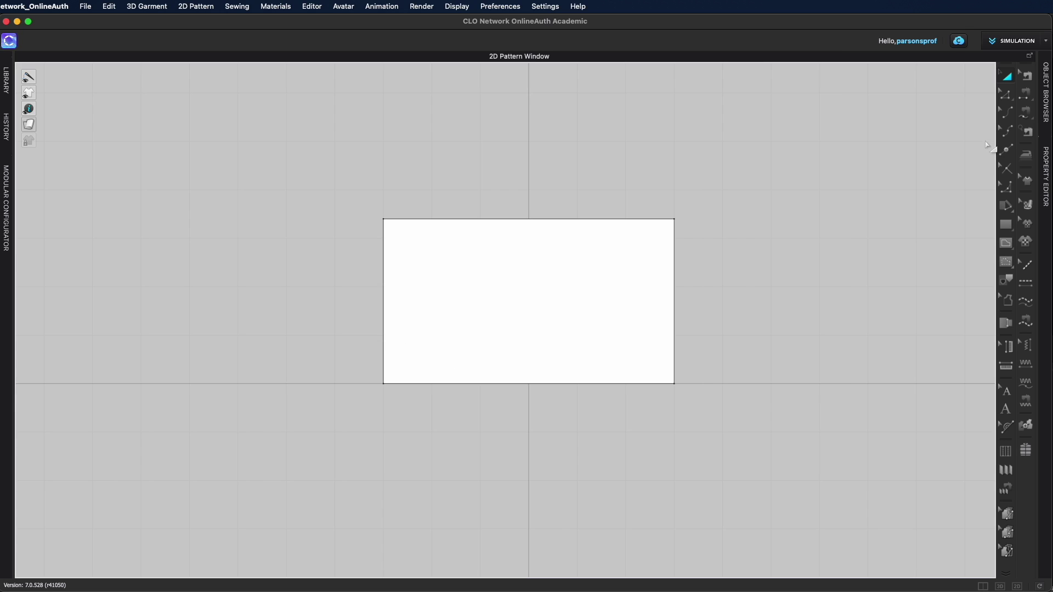
left_click(1007, 188)
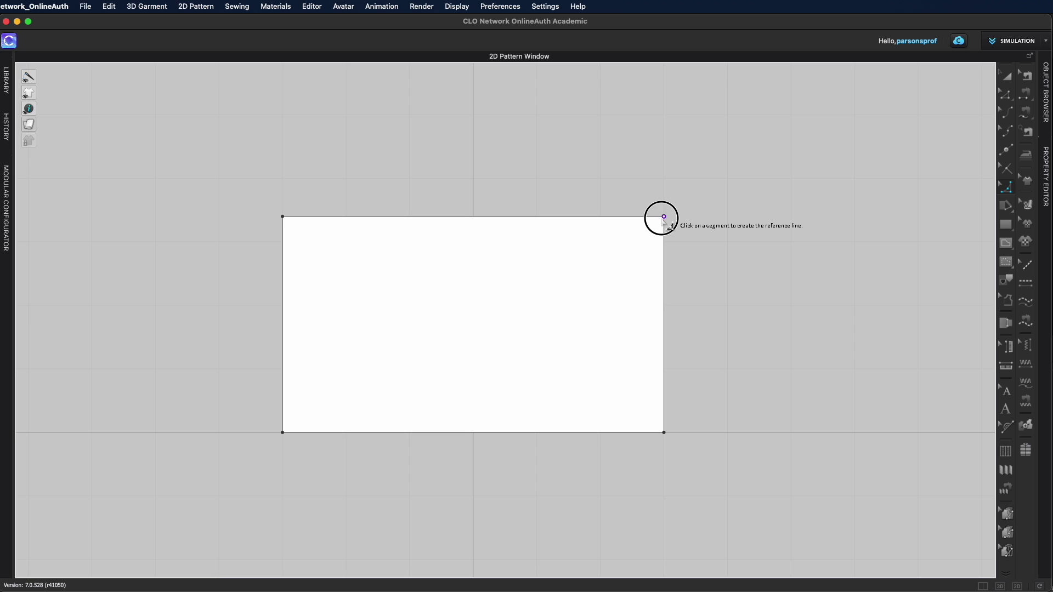
left_click_drag(663, 224, 655, 236)
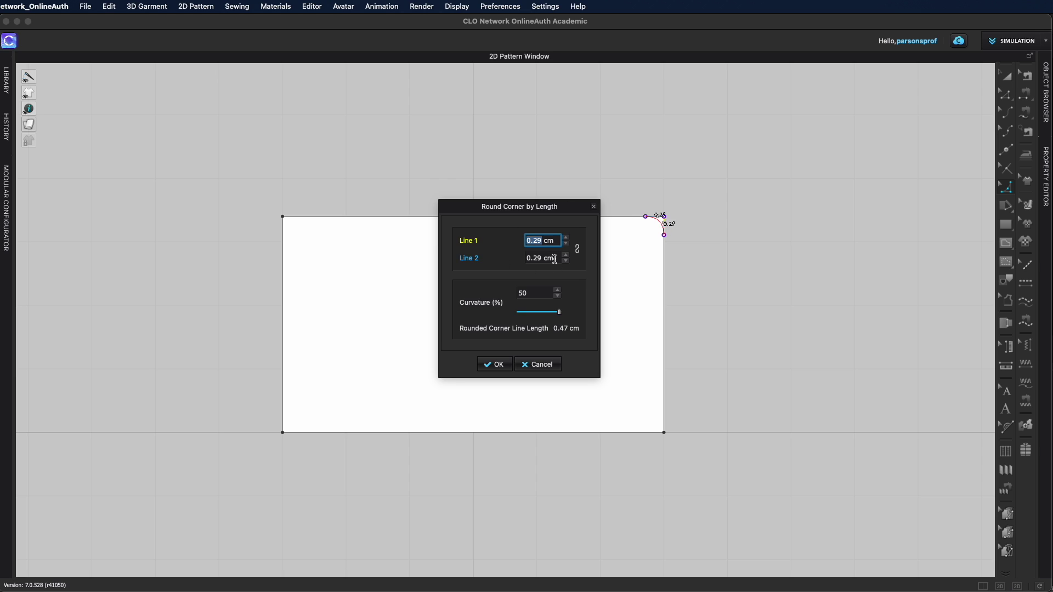
type(".5")
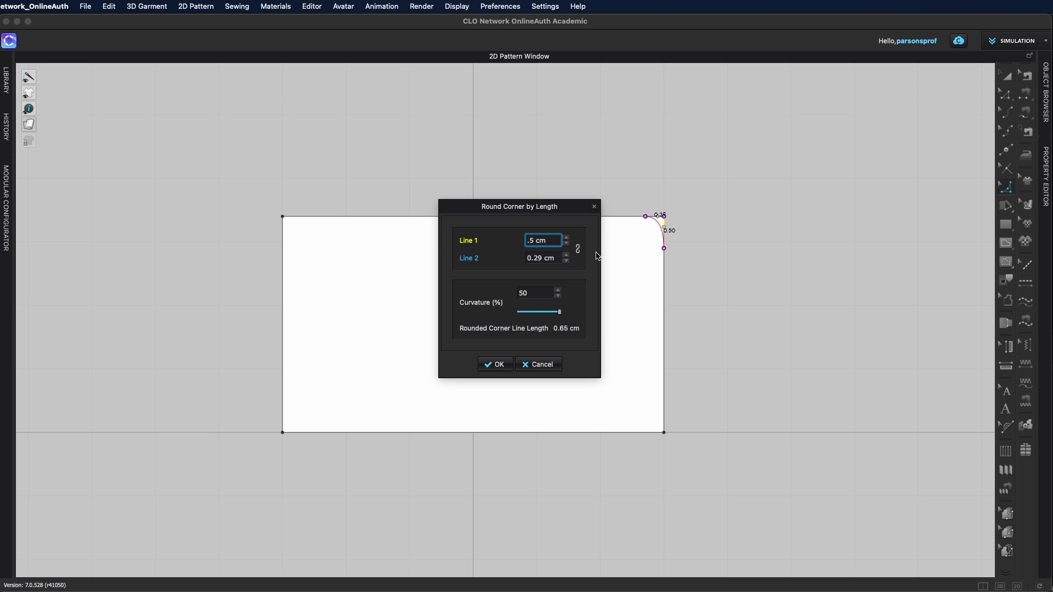
key("Tab")
type(".5")
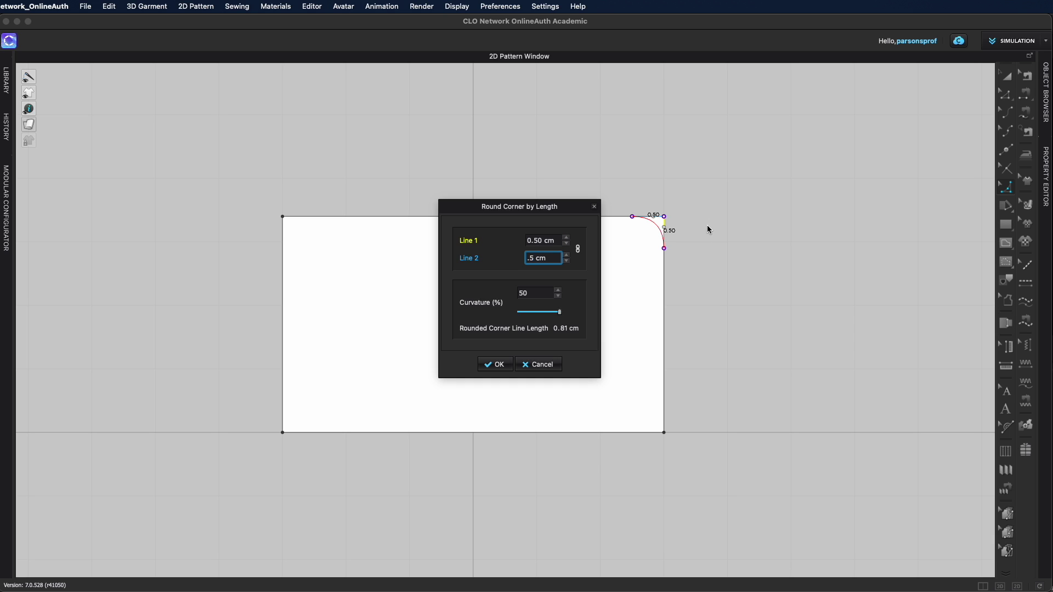
left_click_drag(552, 212, 207, 146)
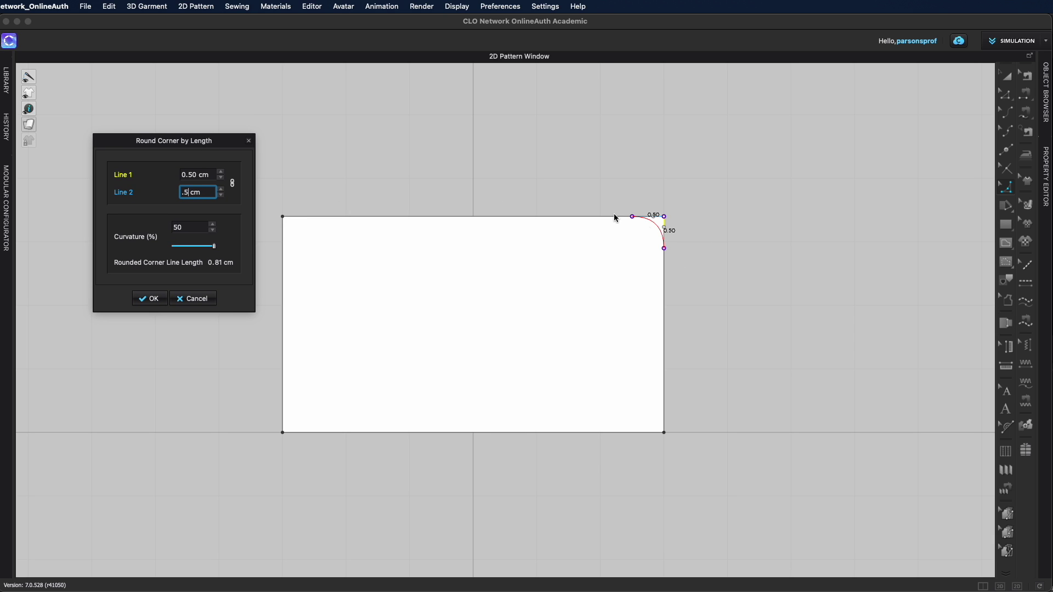
left_click(151, 299)
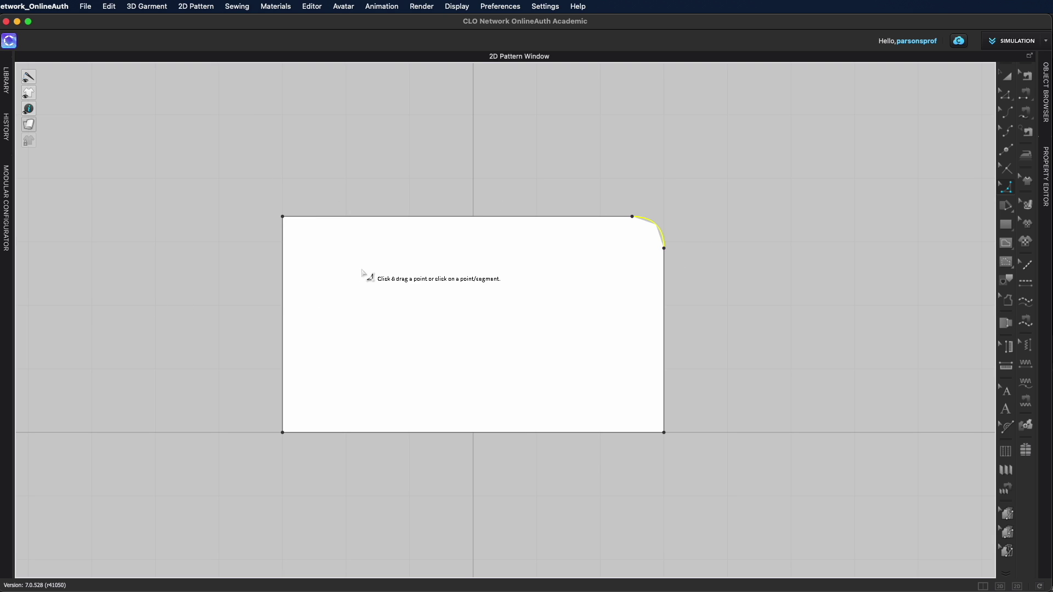
Step: Round the plate's top-left corner with 0.5 cm lengths
left_click(282, 217)
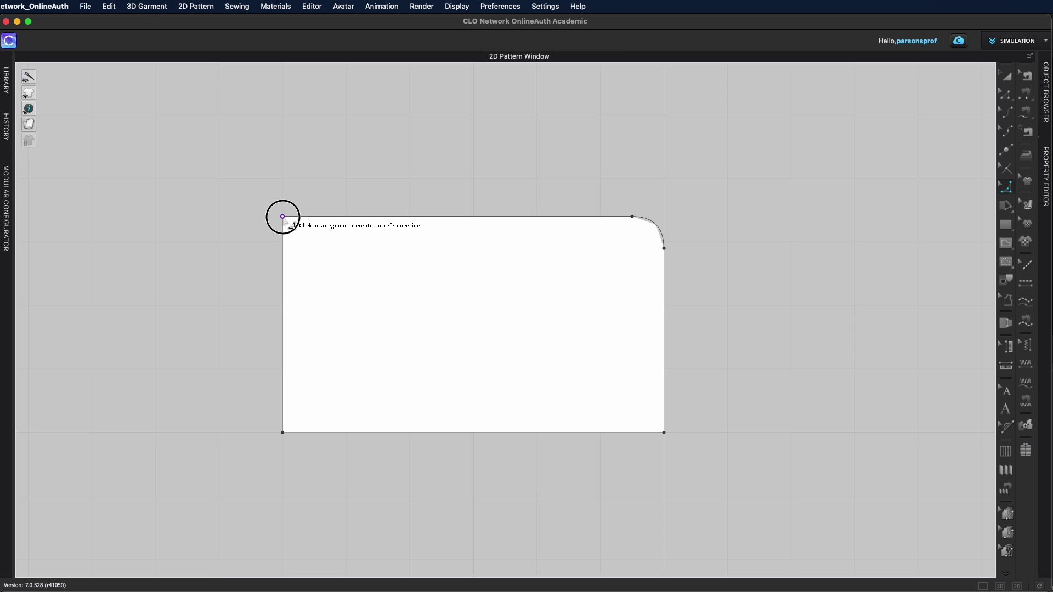
left_click_drag(282, 217, 301, 240)
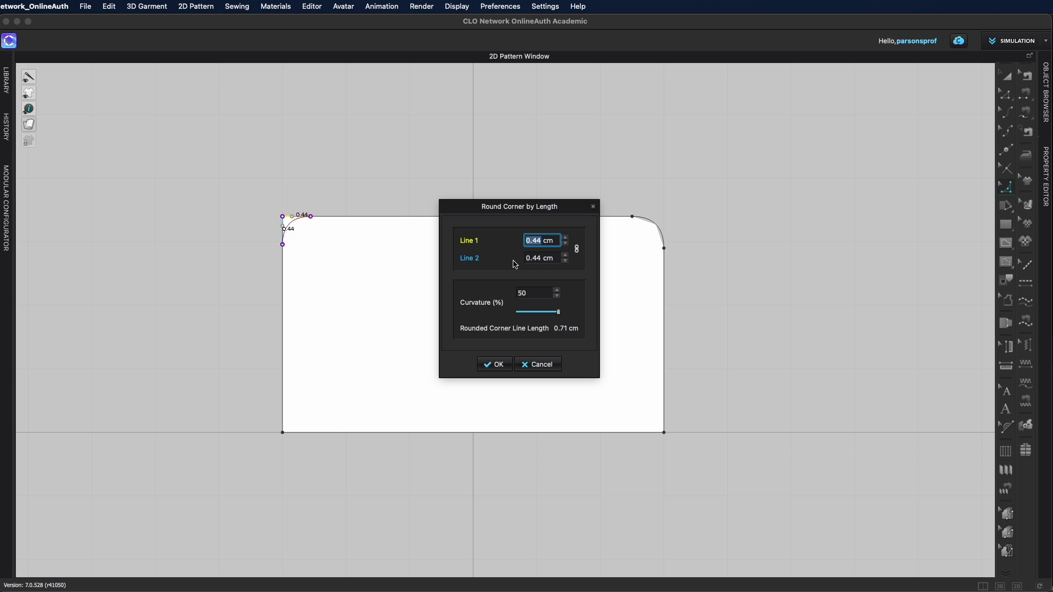
type(".5")
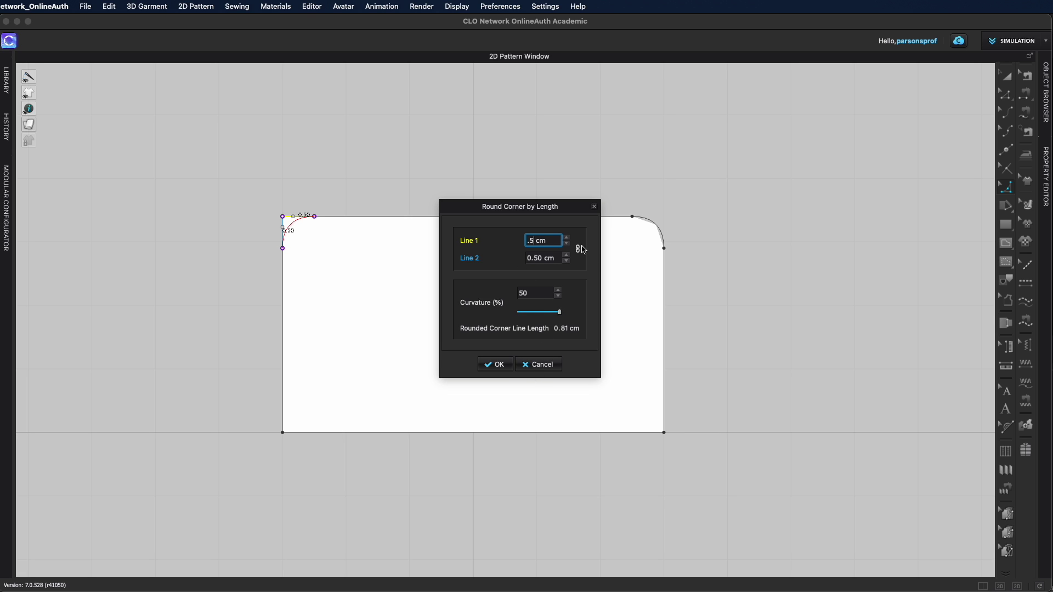
left_click(495, 364)
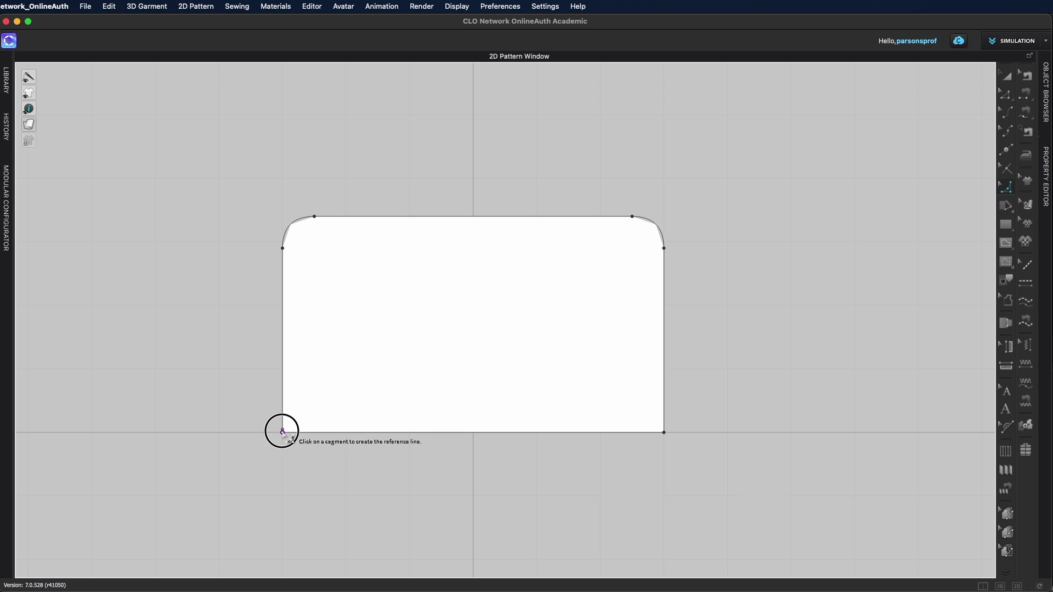
Step: Round the plate's bottom-left and bottom-right corners
left_click(282, 431)
left_click(664, 432)
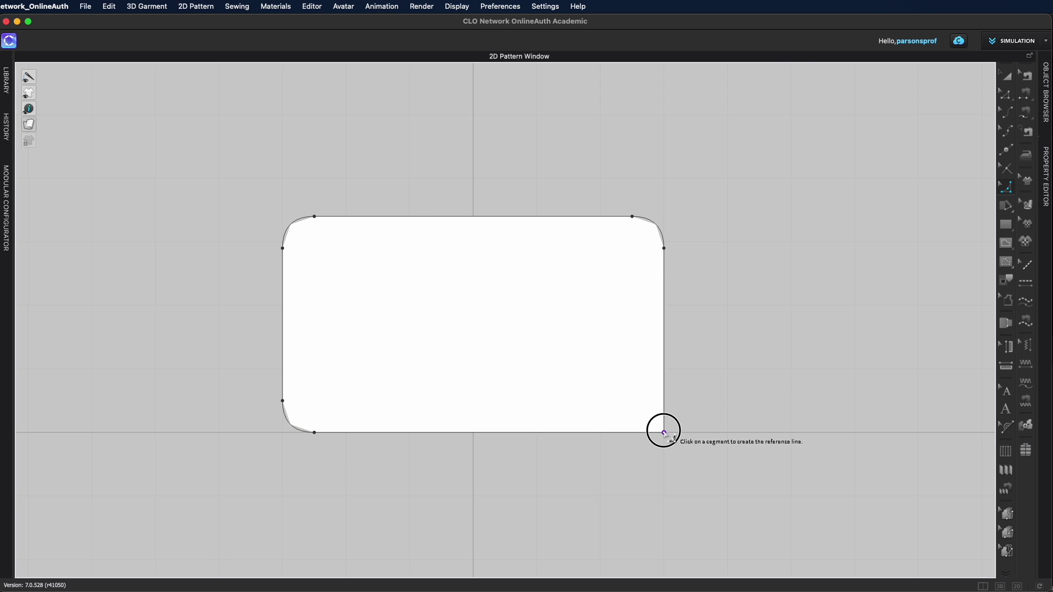
mouse_move(661, 428)
left_mouse_down()
mouse_move(644, 408)
mouse_move(648, 415)
left_mouse_up()
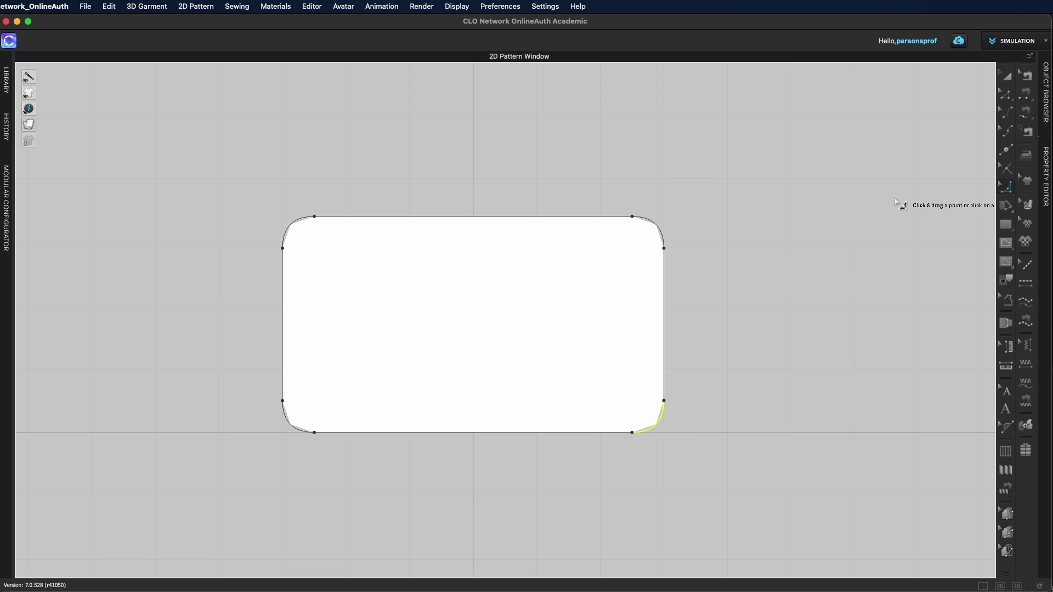
left_click(1009, 81)
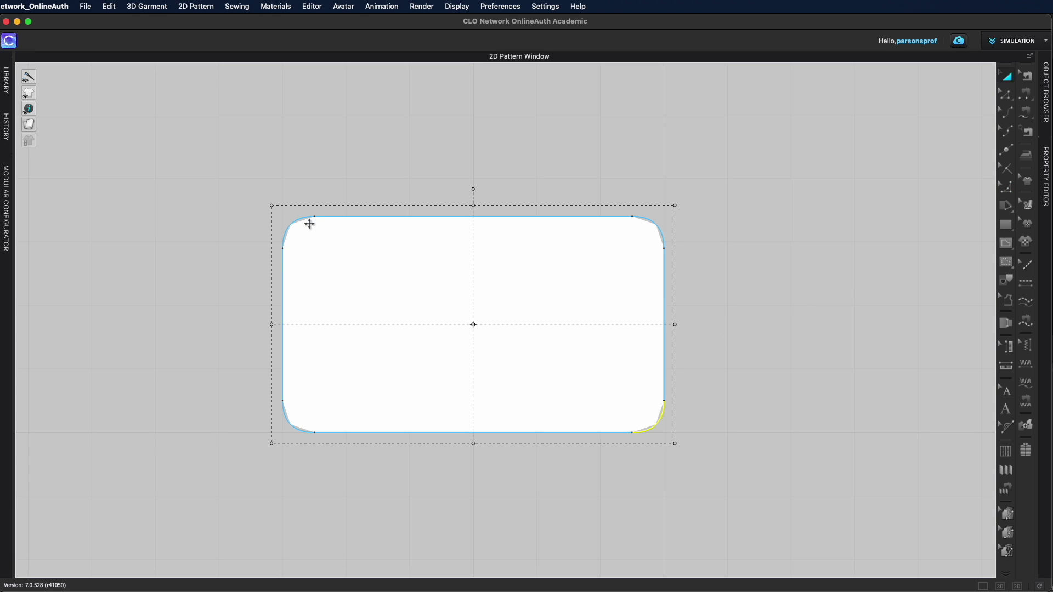
Step: Recentre the rounded plate in view and check the spec's 23 × 10.7 mm slot dimensions
scroll(308, 227, "up", 3)
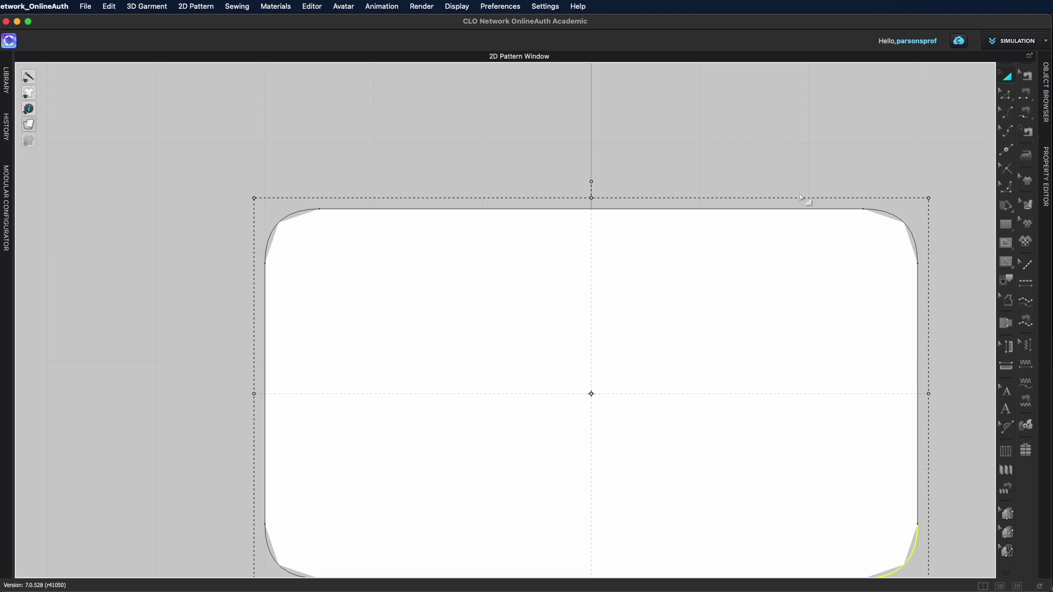
scroll(710, 208, "down", 2)
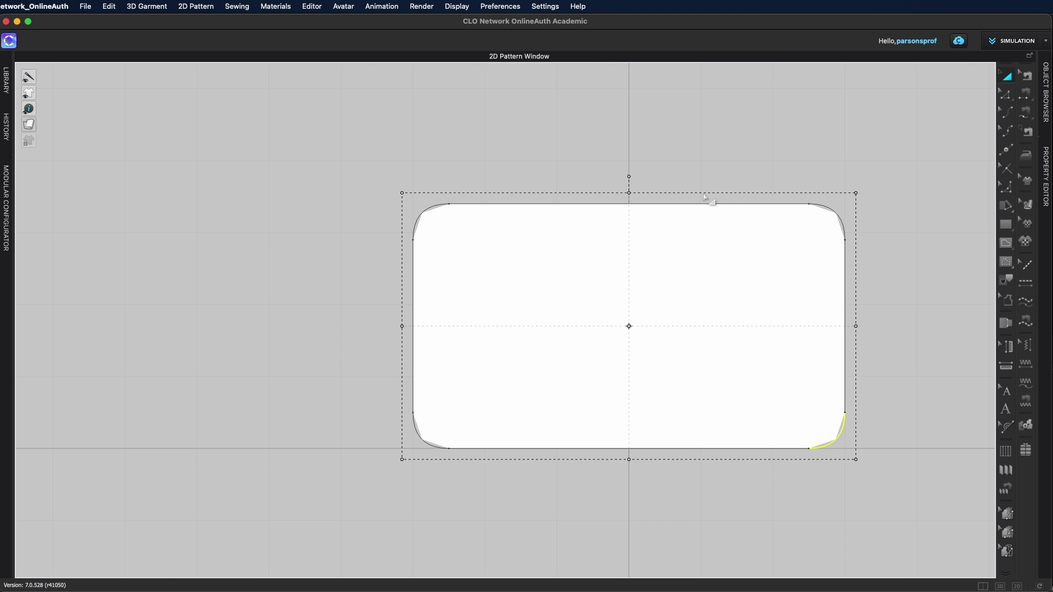
right_click_drag(822, 207, 696, 203)
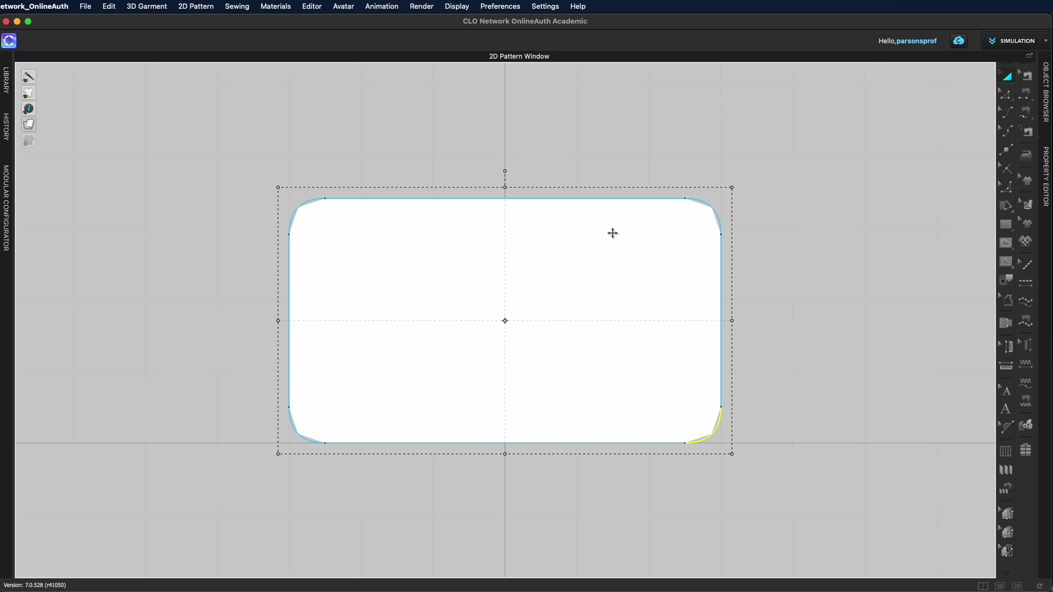
scroll(613, 233, "down", 3)
key("s")
key("super+Tab")
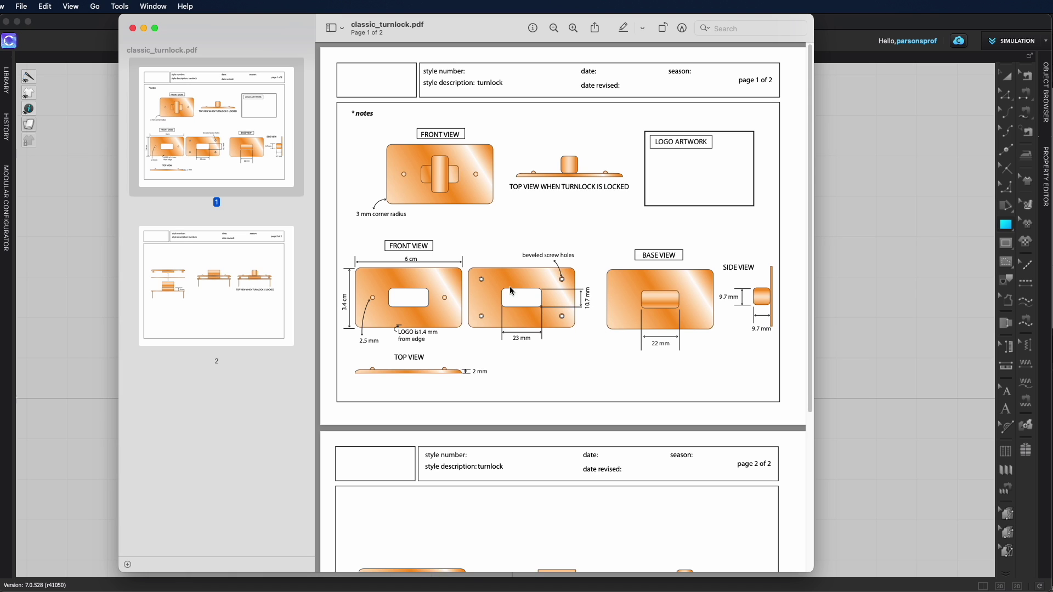
Step: Return to CLO 3D and pick the Internal Rectangle tool
key("super+tab")
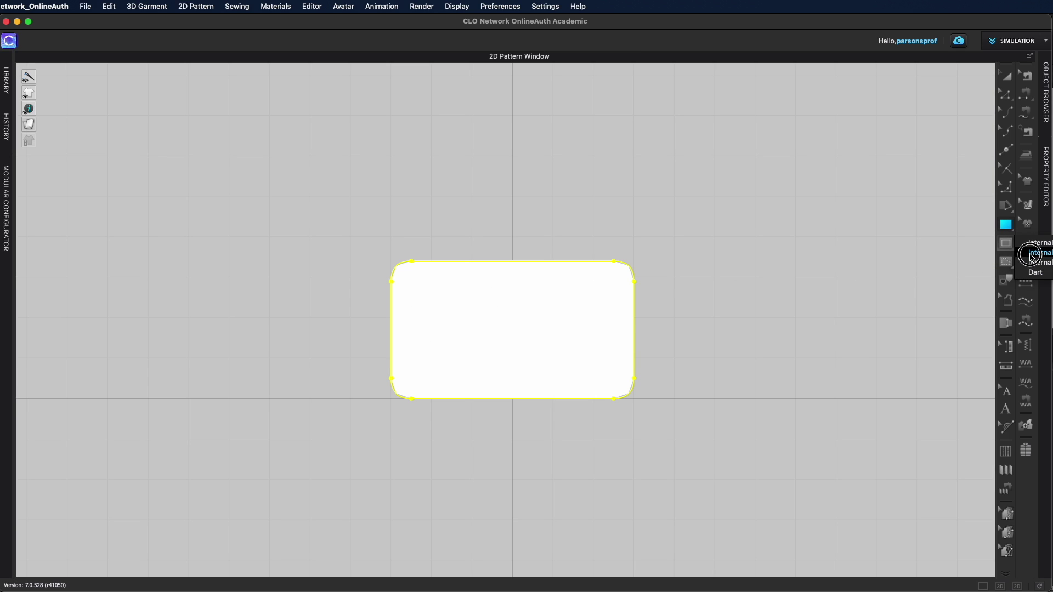
left_click(1007, 244)
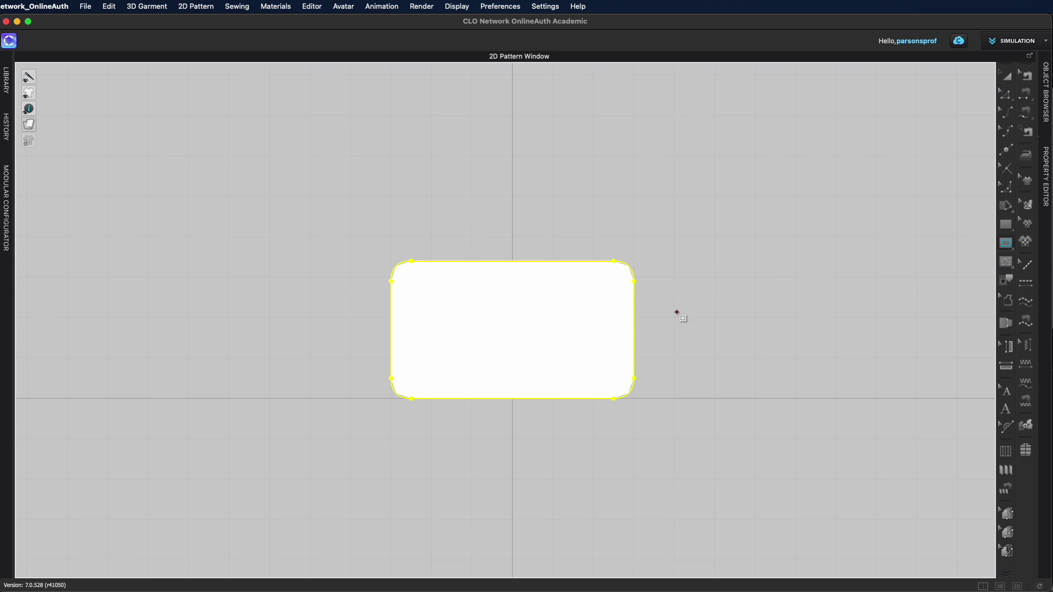
Step: Place a 2.30 × 1.07 cm internal rectangle inside the rounded plate as the slot
left_click(482, 314)
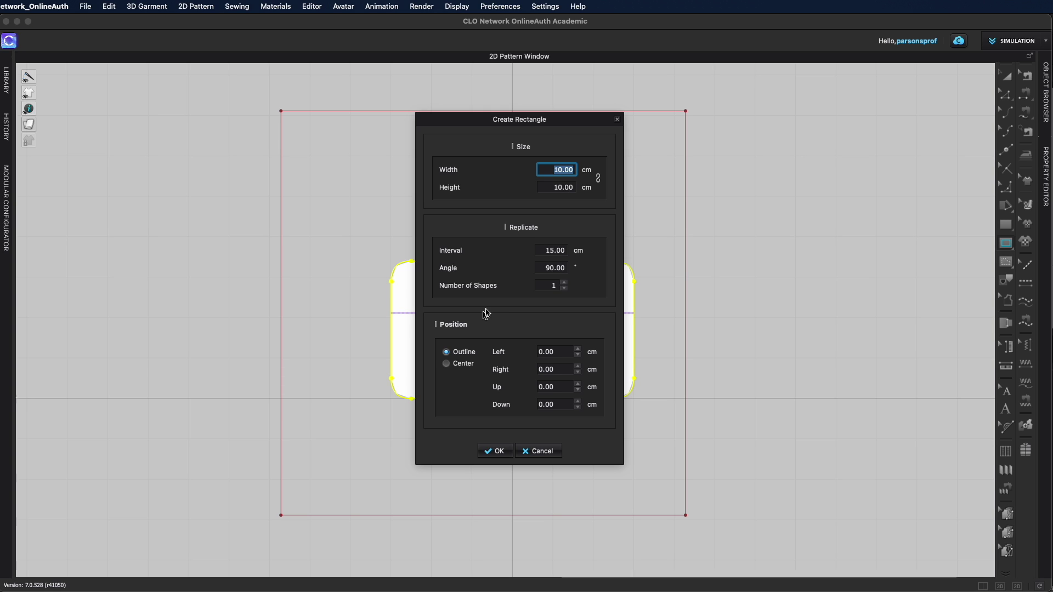
key("super+Tab")
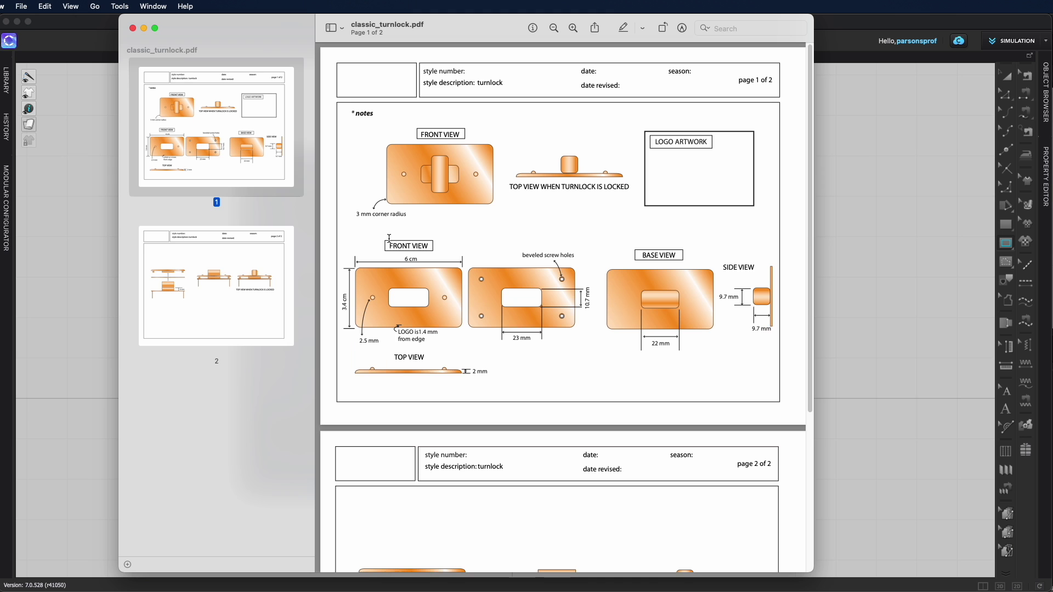
key("super+Tab")
type("2.3")
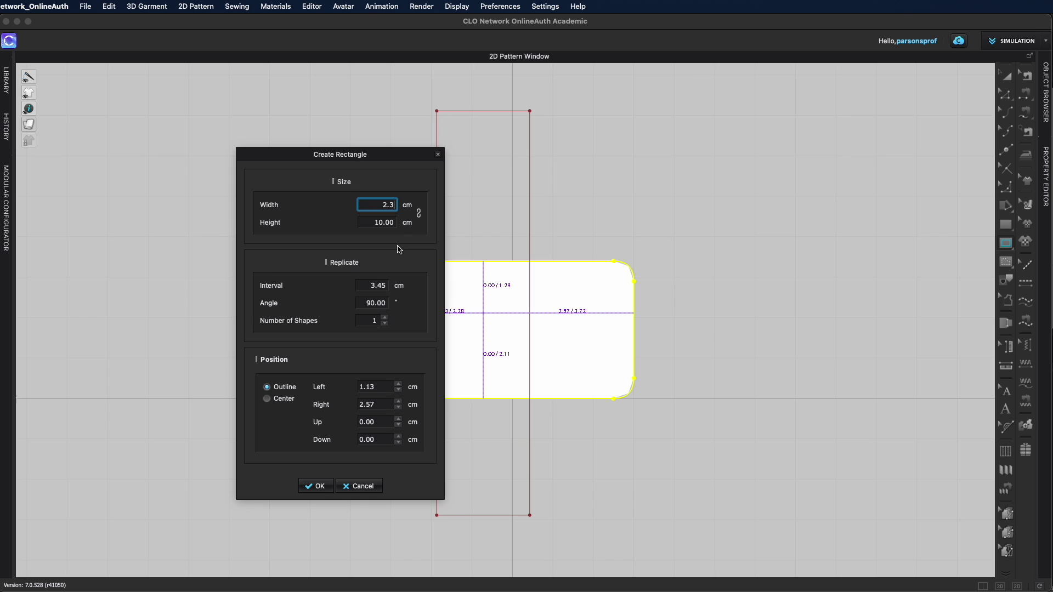
key("Tab")
type("1.07")
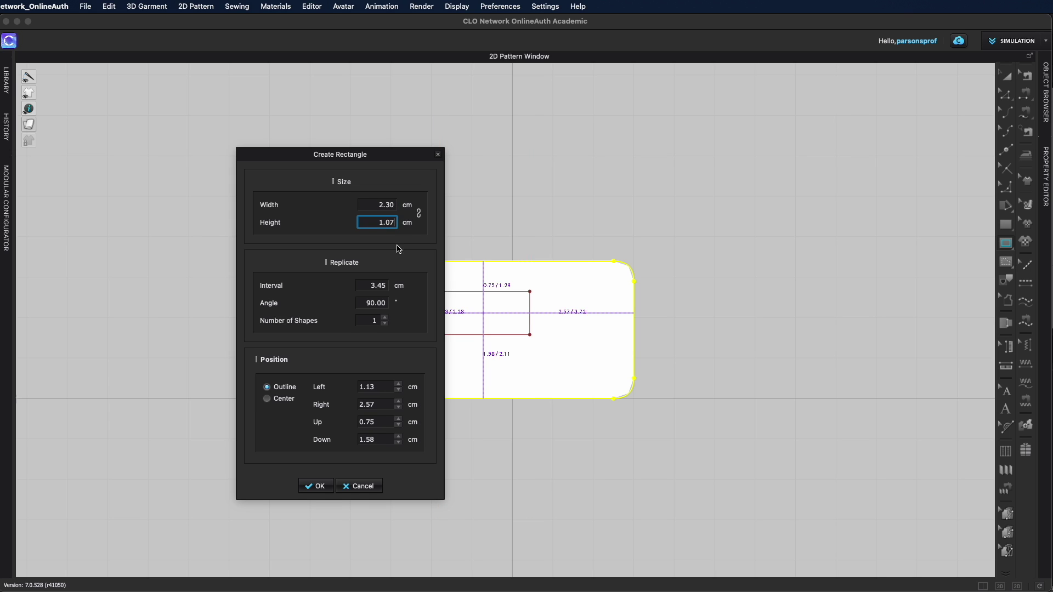
left_click(323, 488)
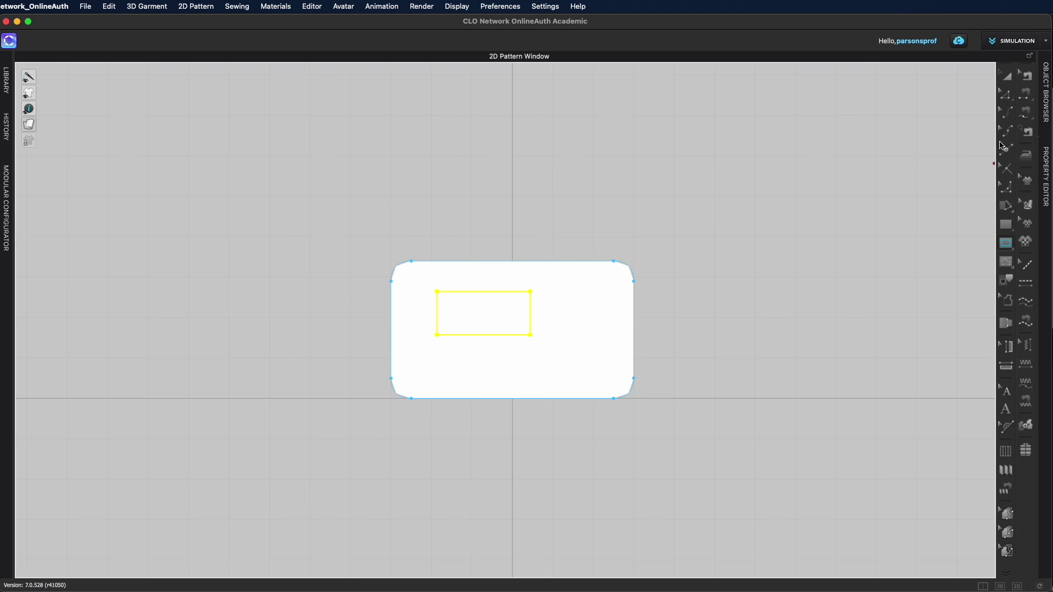
Step: Move the slot rectangle to the plate's centre: 3.00 cm left/right, 1.70 cm up/down
left_click(1012, 80)
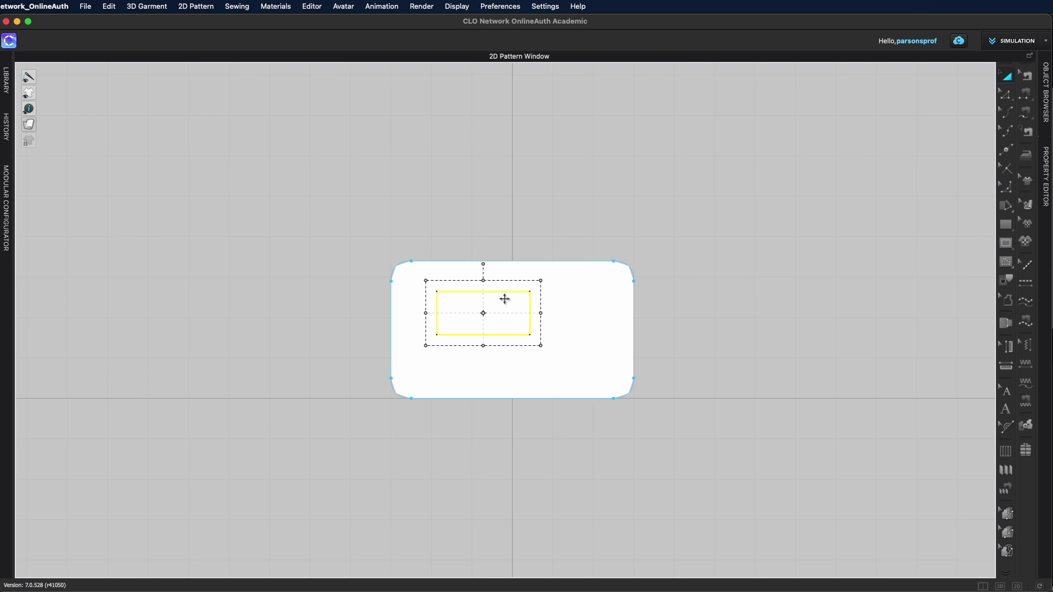
left_click_drag(505, 295, 567, 314)
scroll(565, 313, "down", 2)
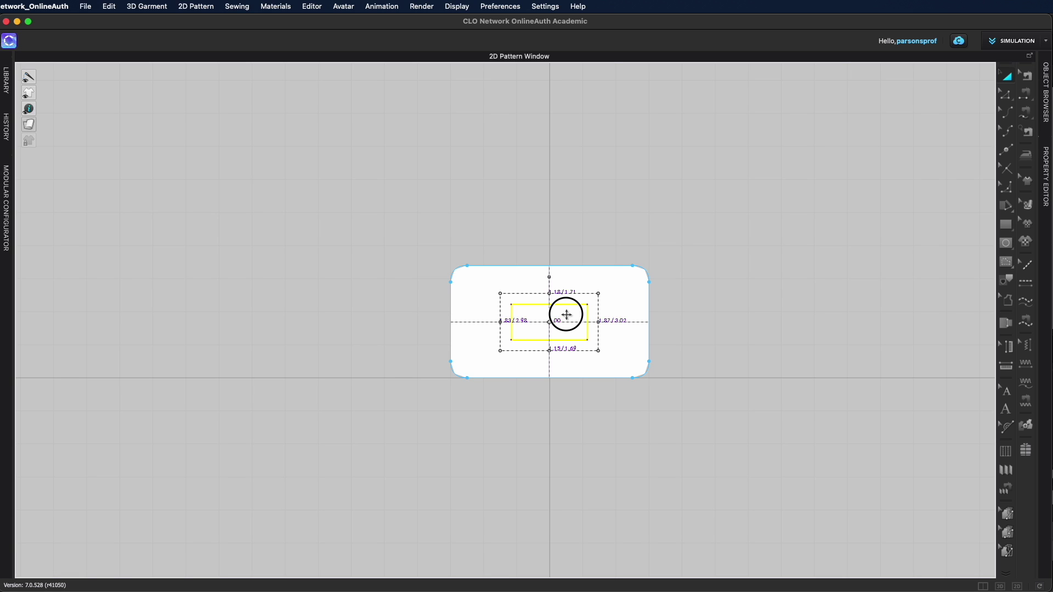
left_click_drag(567, 314, 567, 314)
right_click(567, 314)
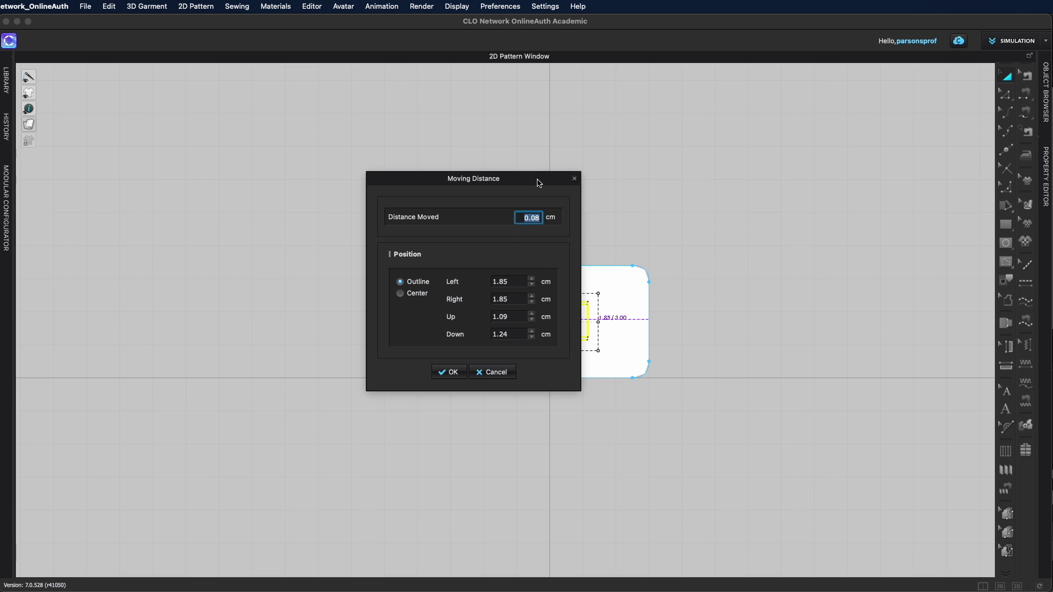
left_click_drag(537, 182, 397, 196)
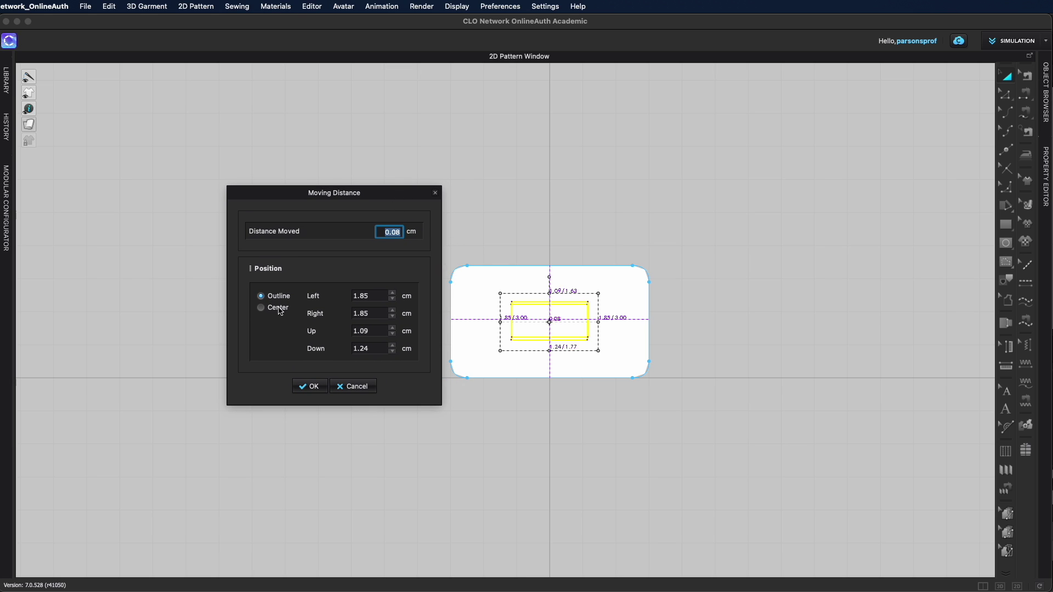
left_click(261, 308)
left_click(374, 348)
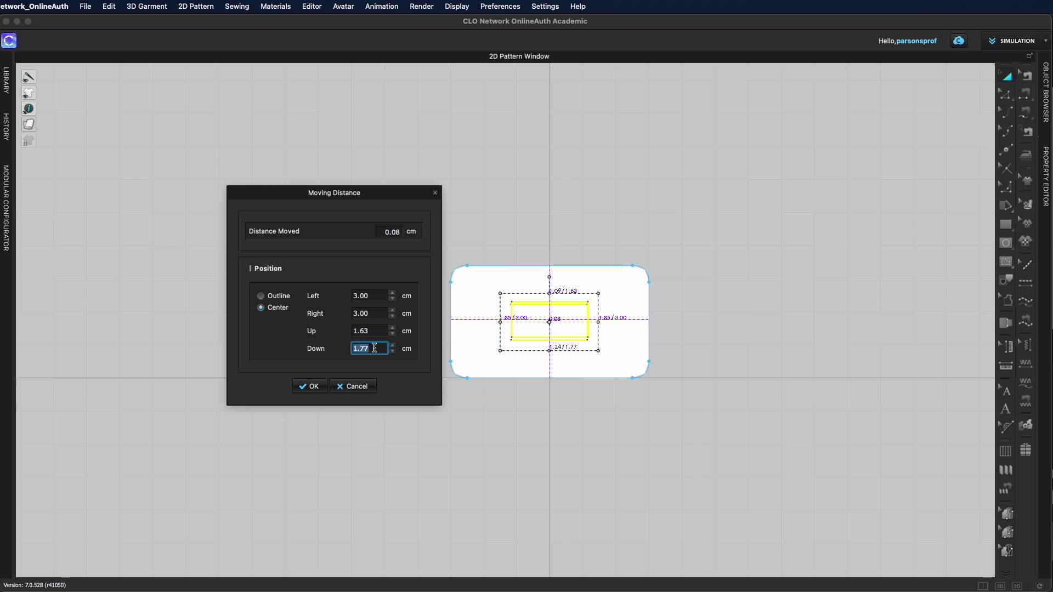
type("1")
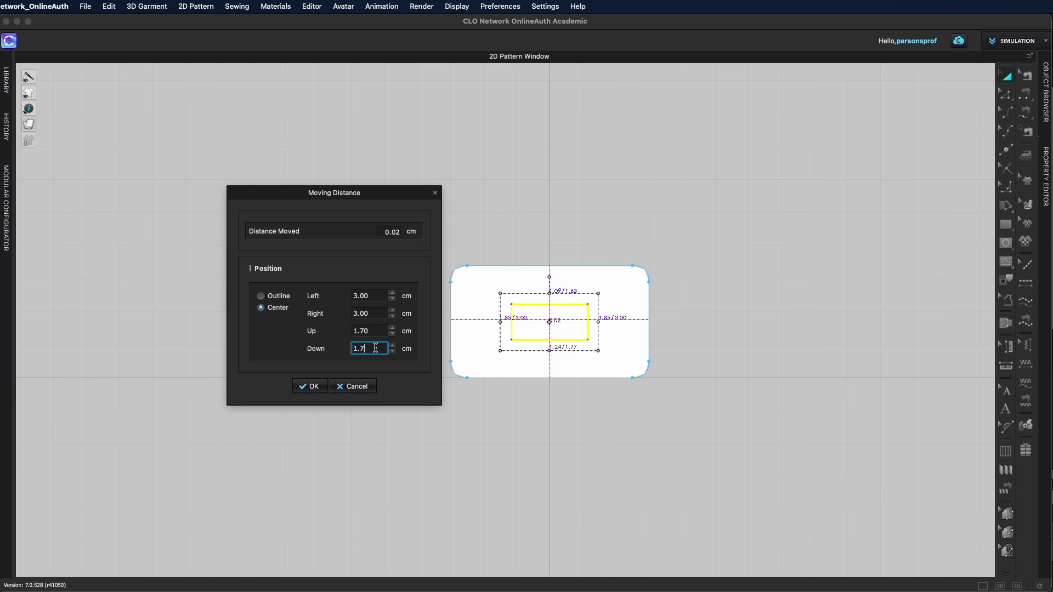
key("Return")
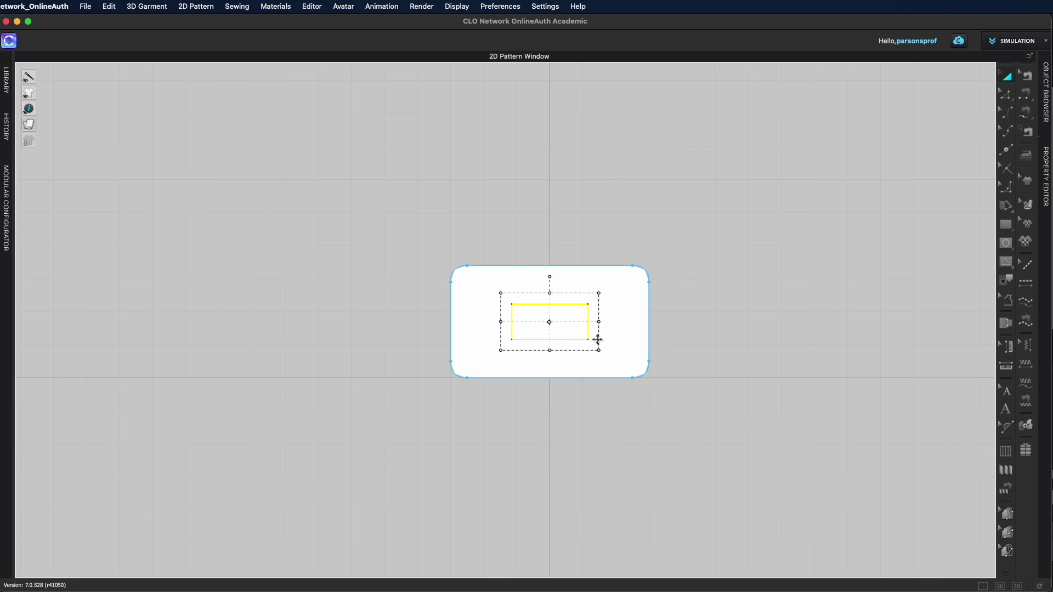
left_click(657, 301)
Step: Check the spec sheet, then round the cutout's top-right corner with a 0.2 cm line length
key("super+Tab")
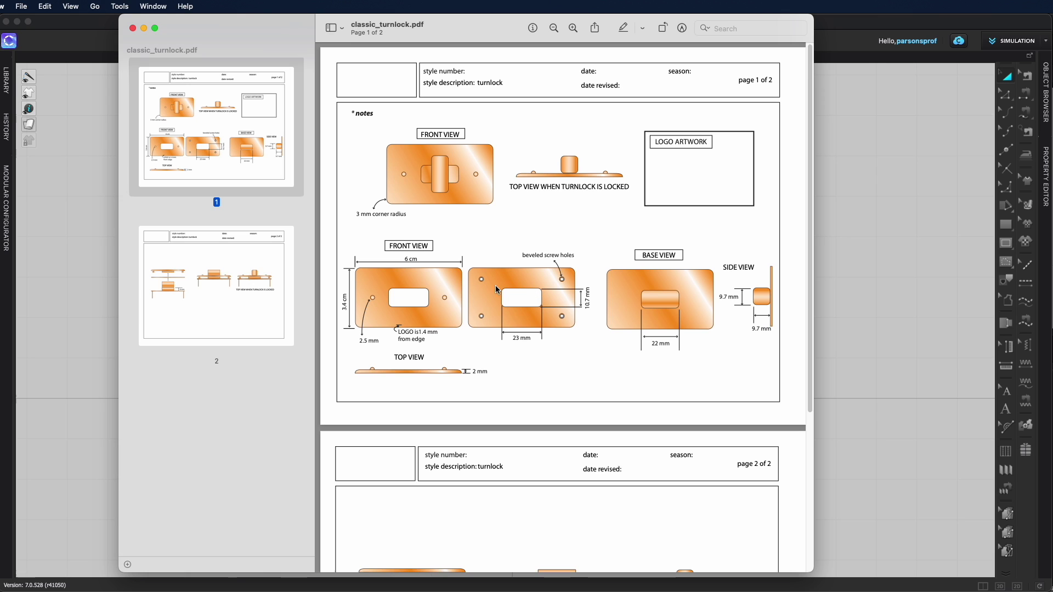
left_click(842, 259)
left_click_drag(611, 302, 604, 311)
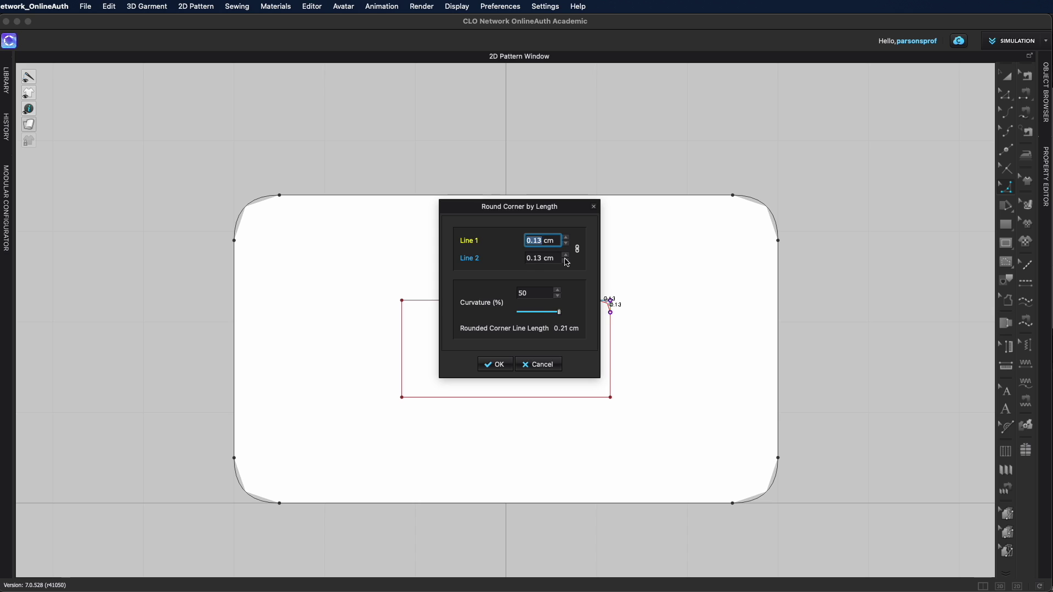
type(".2")
left_click_drag(562, 203, 287, 192)
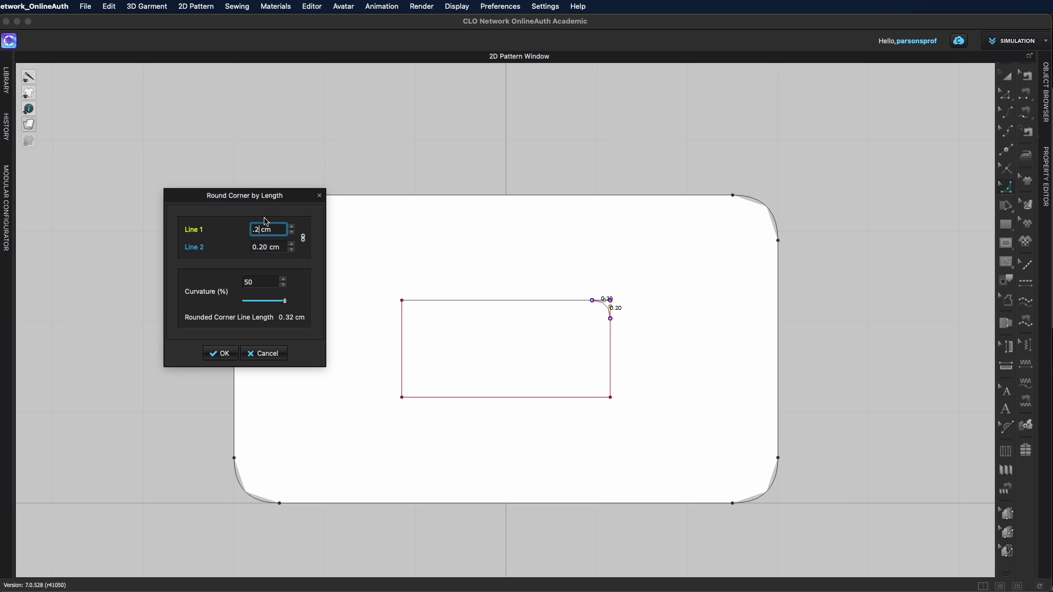
left_click(227, 357)
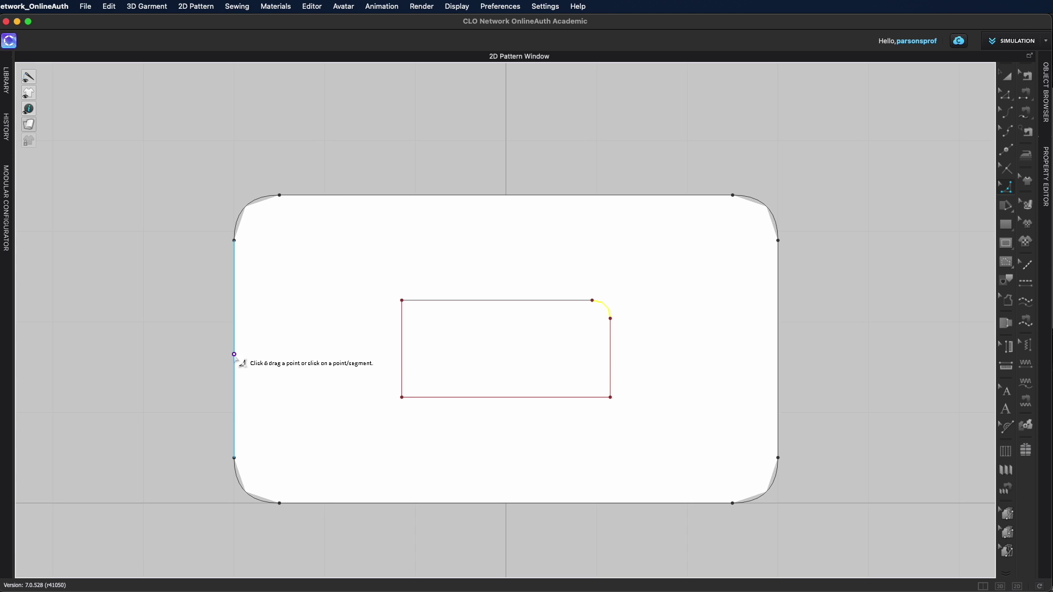
Step: Round the cutout's bottom-right, top-left and bottom-left corners, using 0.3 for the last
left_click(610, 397)
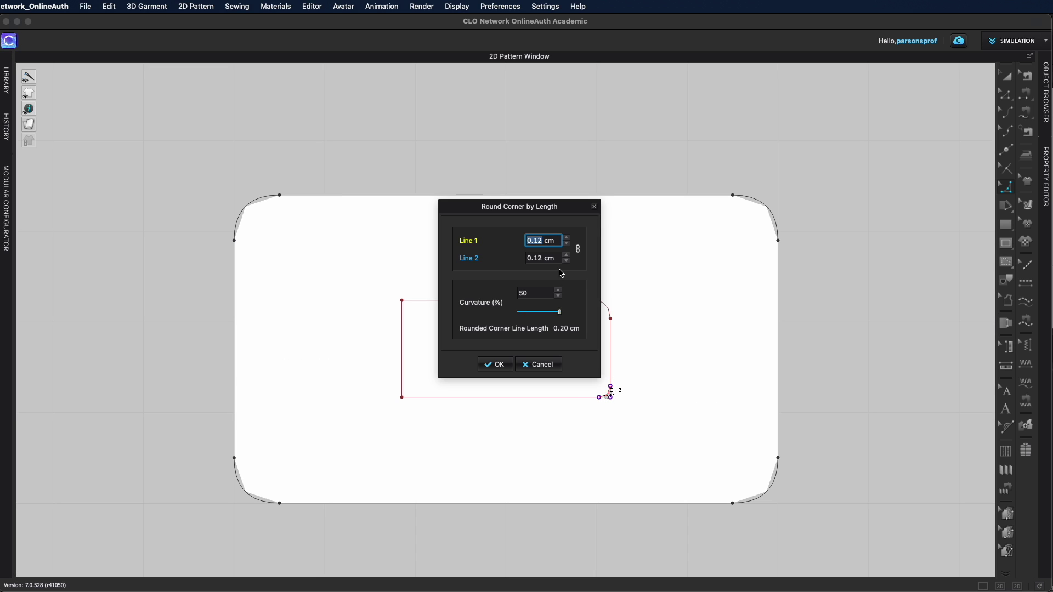
key("Return")
left_click(402, 301)
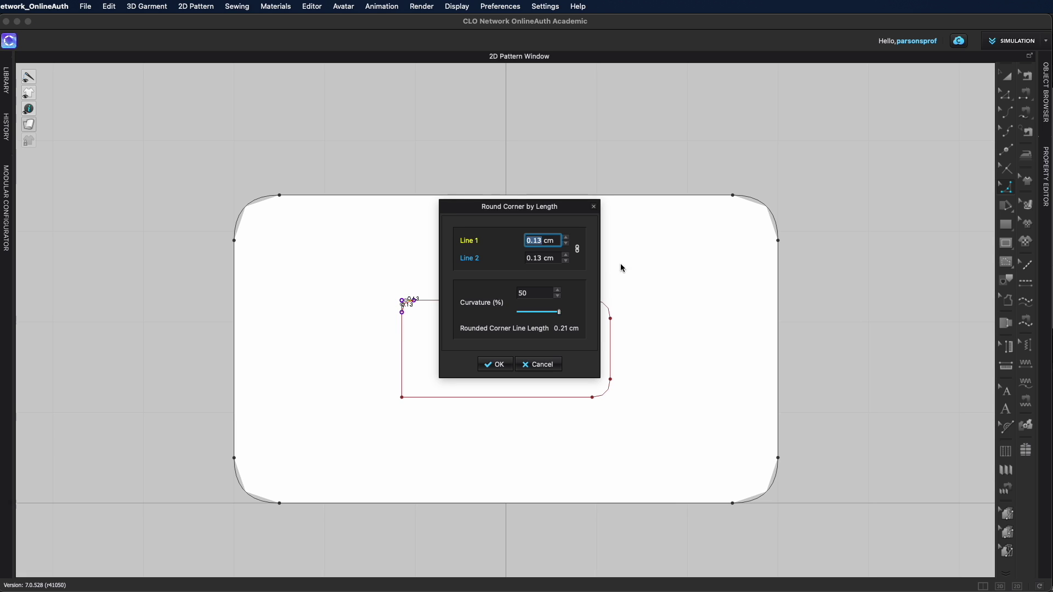
key("Return")
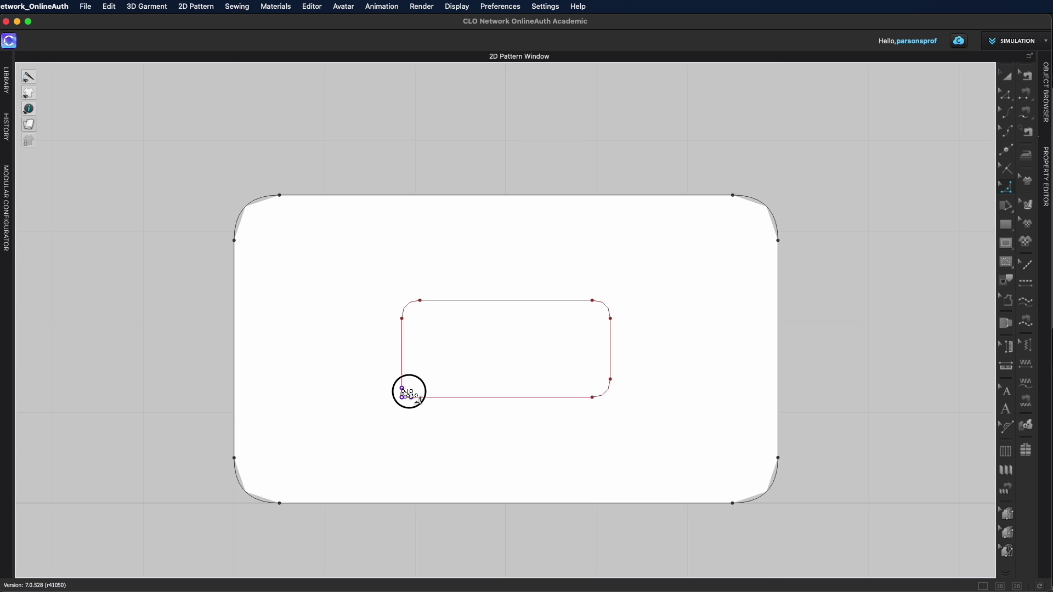
left_click(402, 392)
type("0.3")
key("Return")
Step: Review the front view on the classic_turnlock.pdf sheet, then return to the CLO 3D pattern
key("super+Tab")
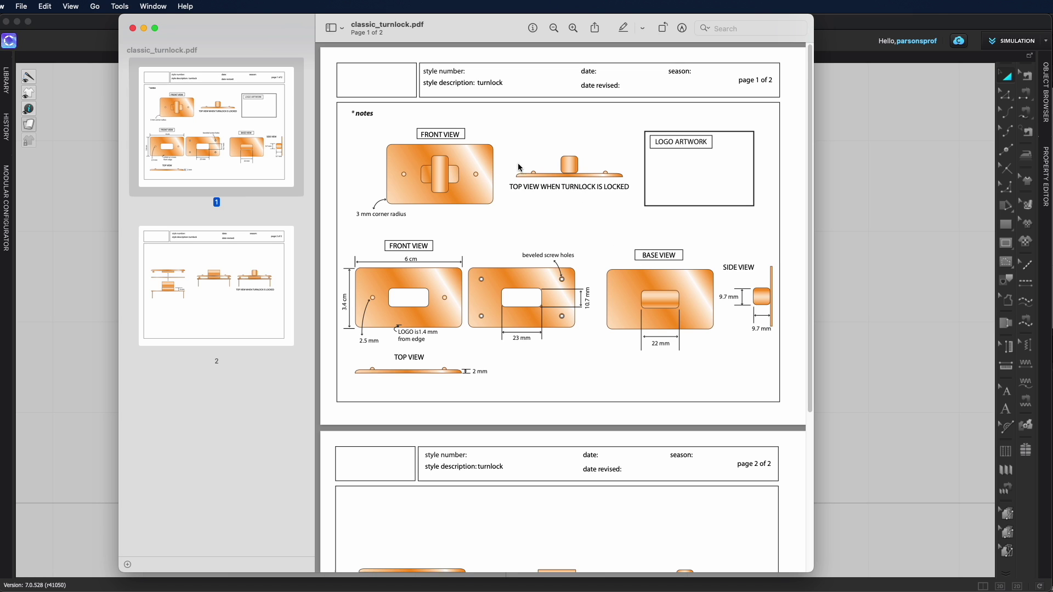
scroll(468, 184, "down", 1)
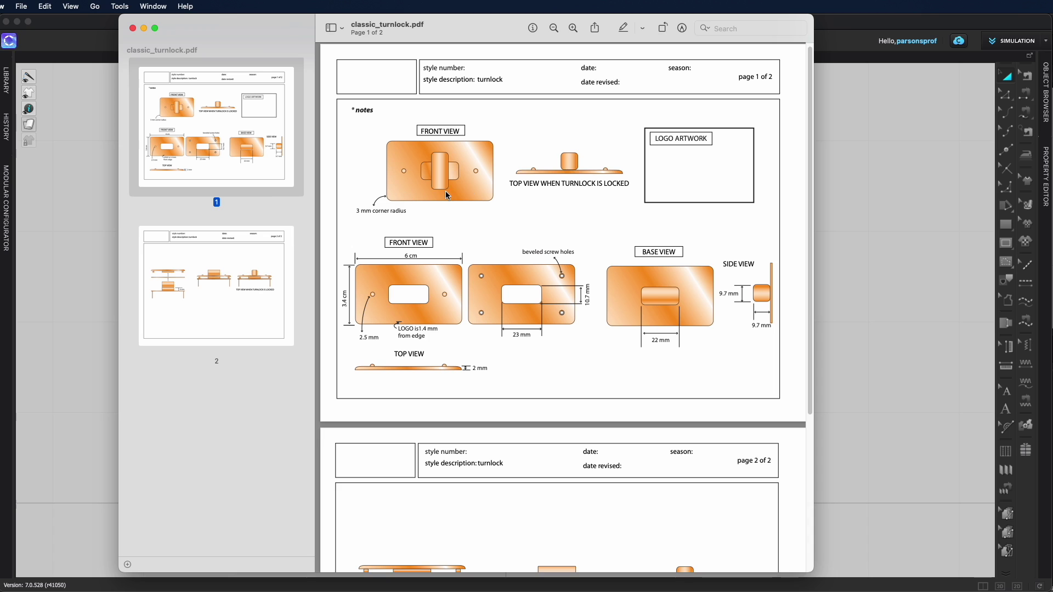
left_click(874, 327)
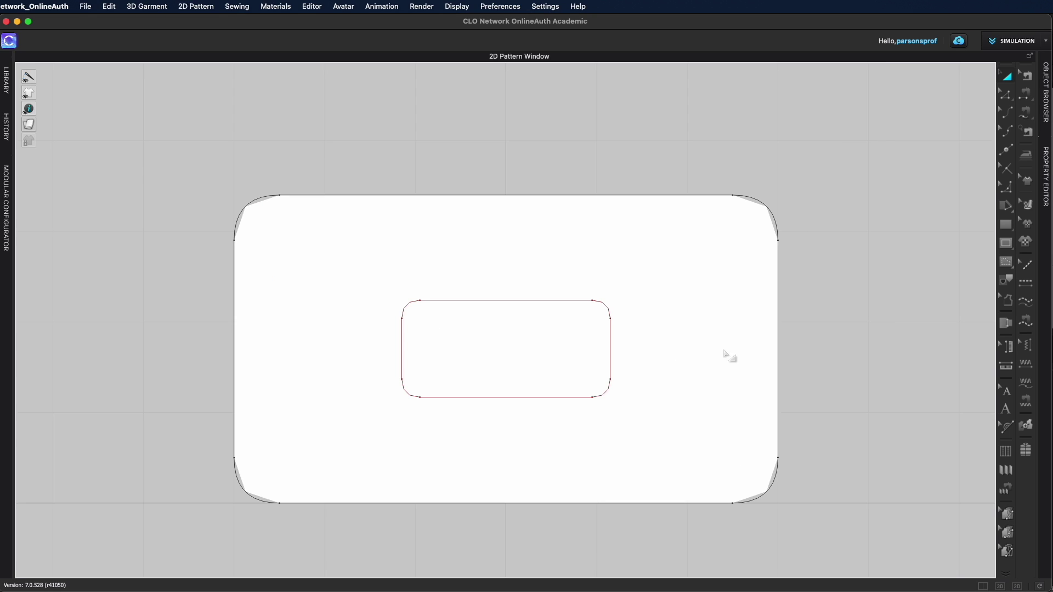
left_click(1012, 245)
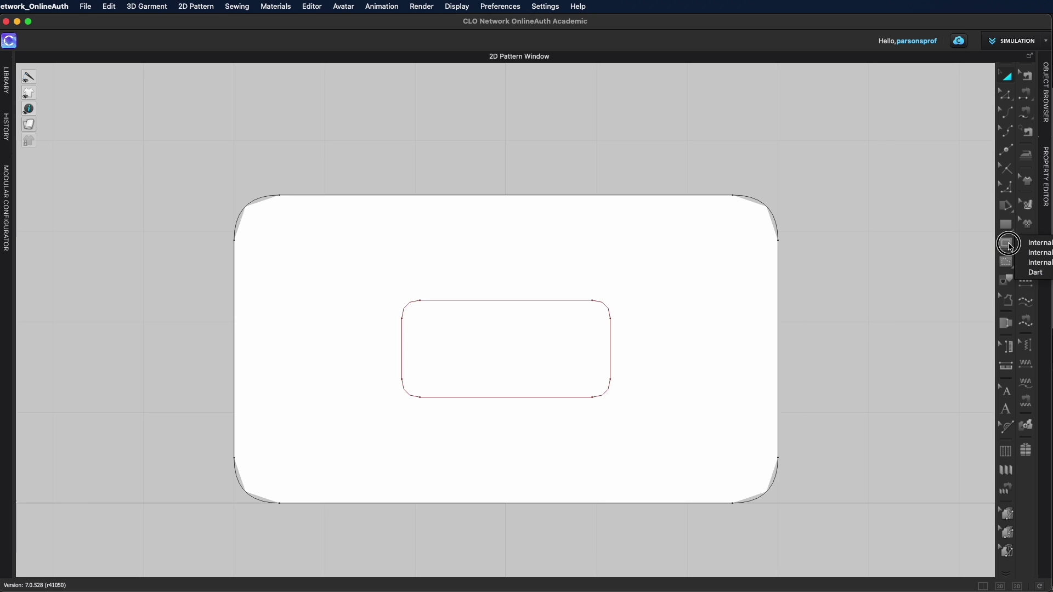
Step: Draw two small internal screw-hole circles on the plate on either side of the slot
left_click(1034, 262)
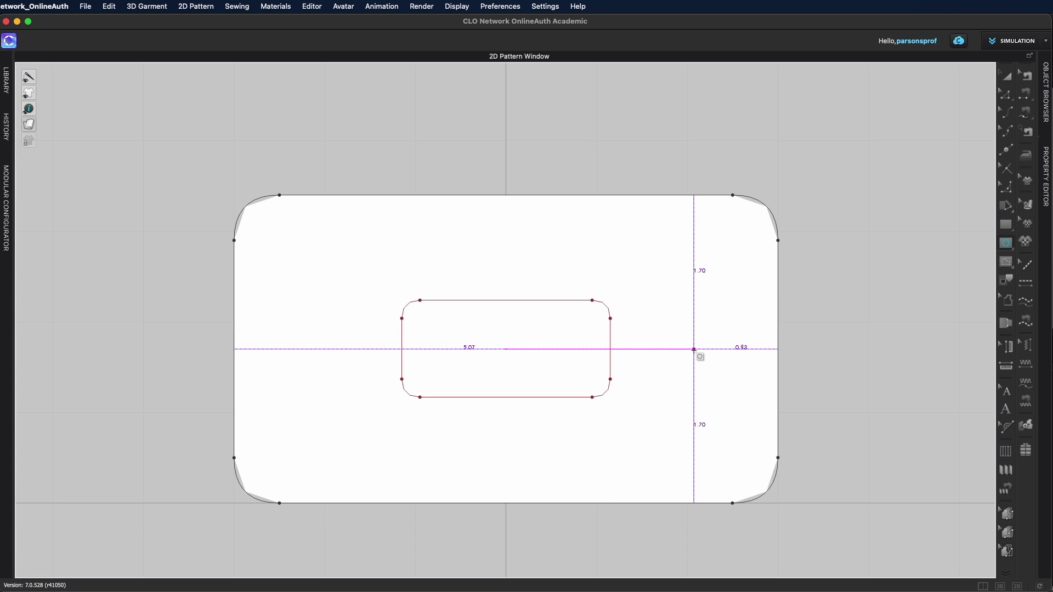
left_click_drag(697, 349, 706, 351)
scroll(706, 352, "up", 3)
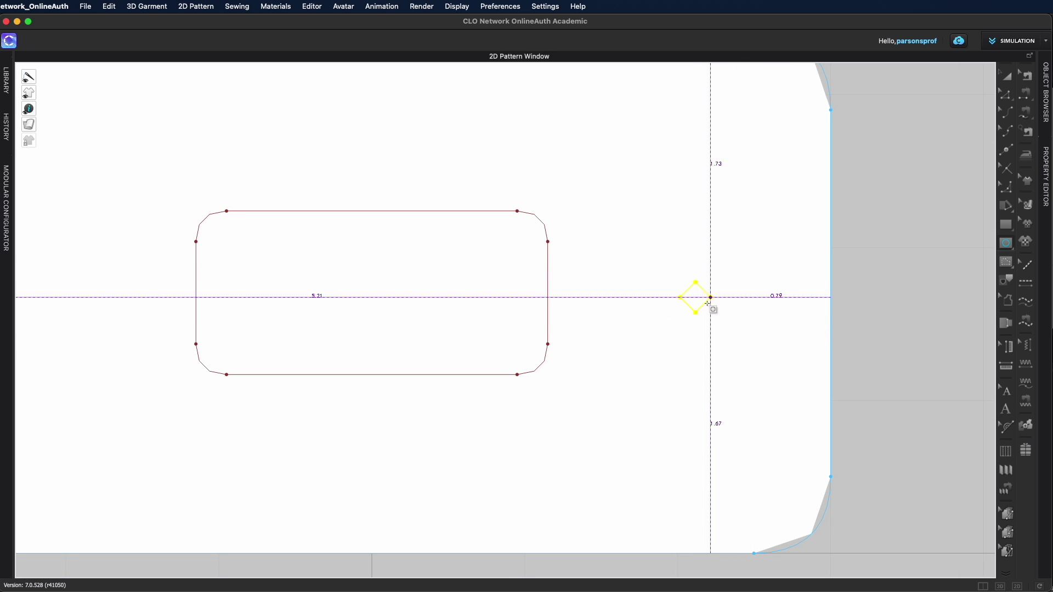
scroll(607, 271, "down", 5)
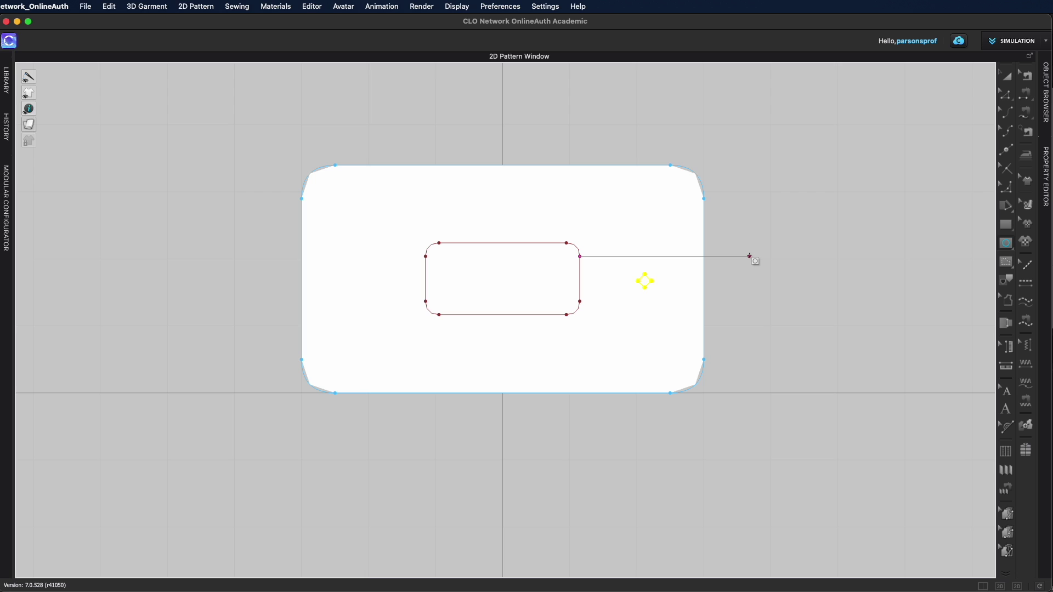
scroll(529, 285, "up", 3)
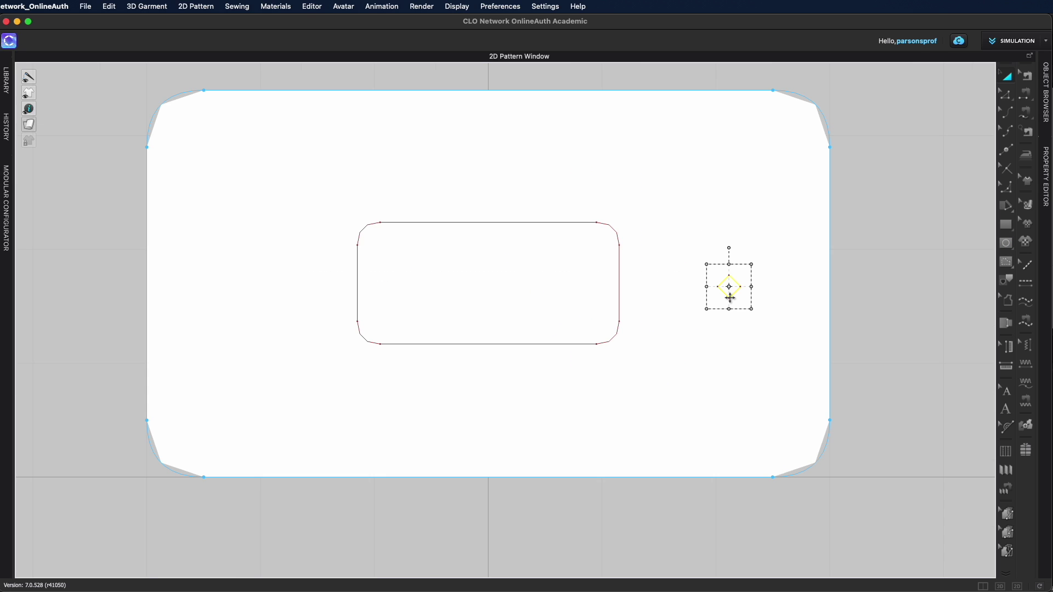
mouse_move(728, 287)
left_mouse_down()
mouse_move(224, 287)
mouse_move(731, 289)
left_mouse_up()
right_click(730, 289)
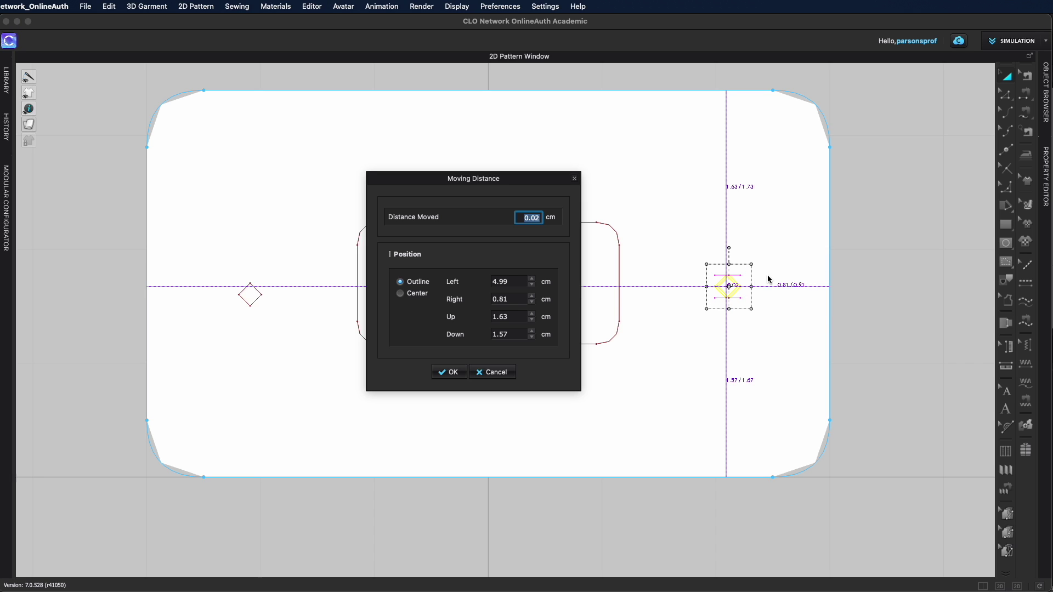
Step: Move the right screw-hole circle 1 cm in from the plate's right edge
left_click(518, 300)
left_click(532, 296)
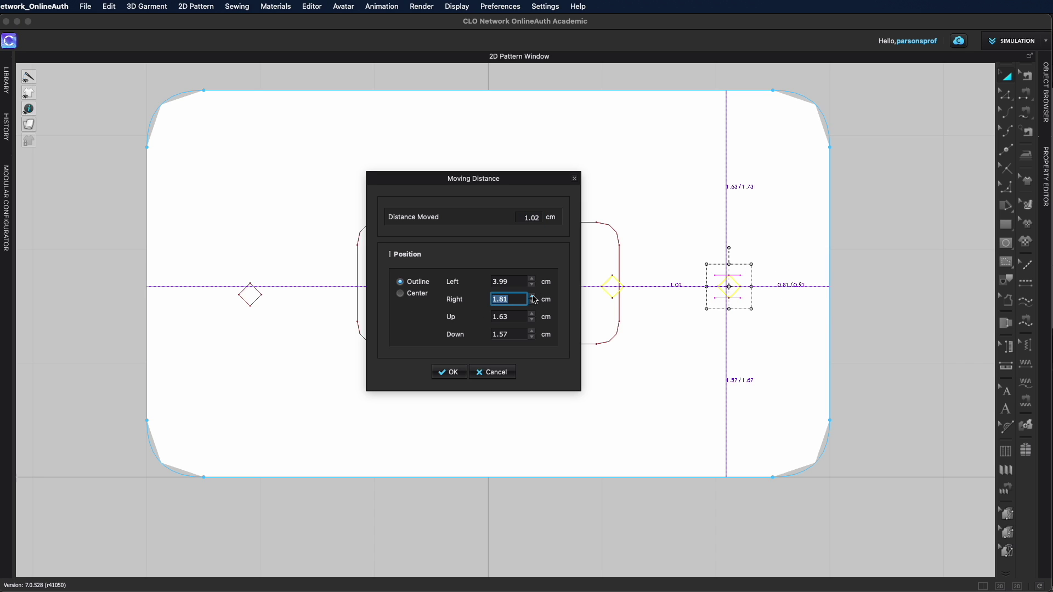
left_click(449, 372)
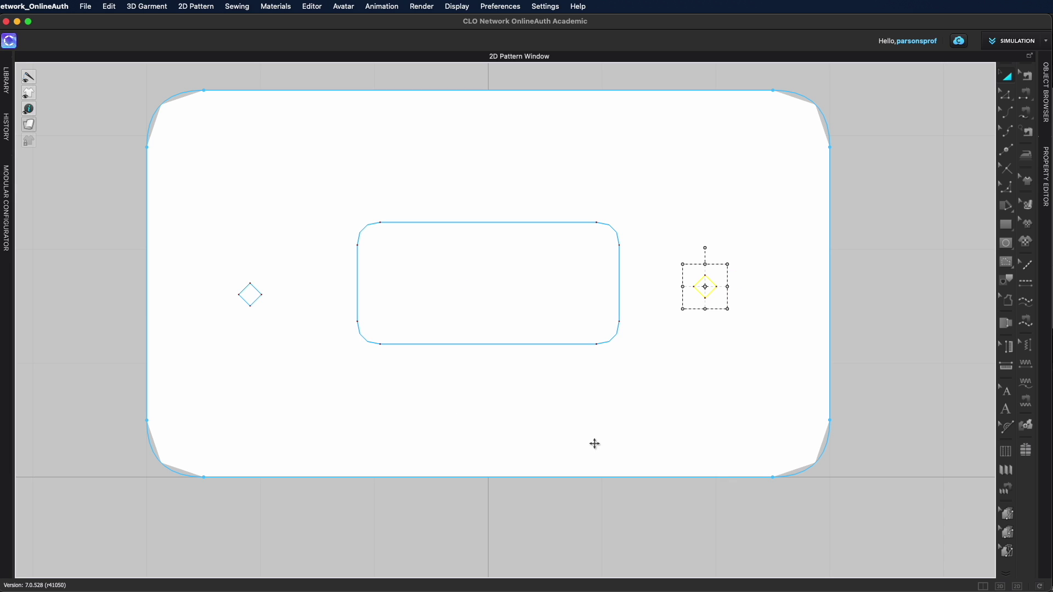
Step: Place the left screw-hole circle 1 cm from the plate's left edge
left_click_drag(247, 293, 252, 295)
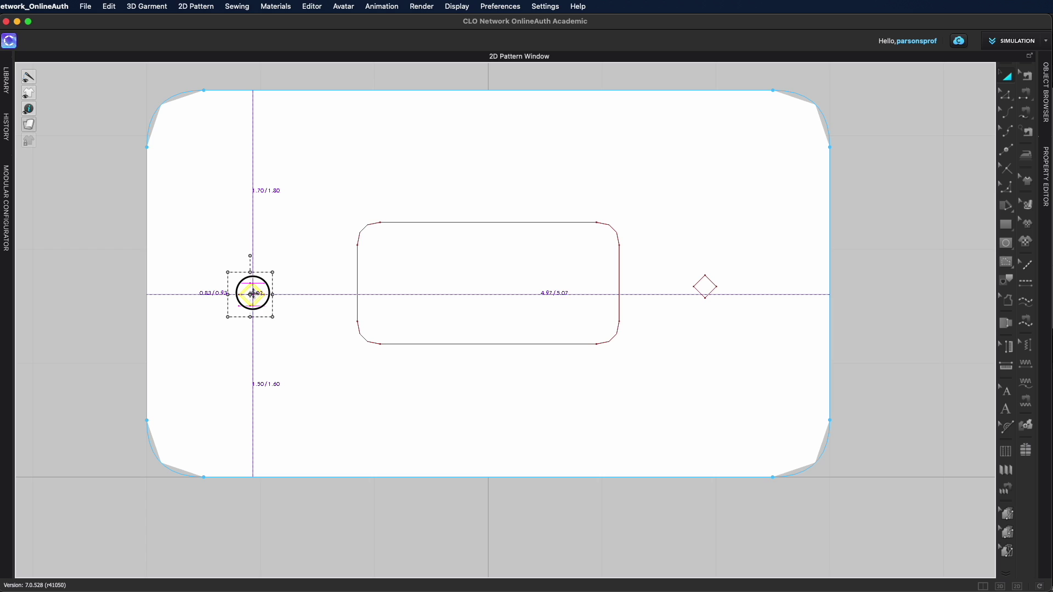
left_click_drag(252, 295, 252, 295)
right_click(251, 295)
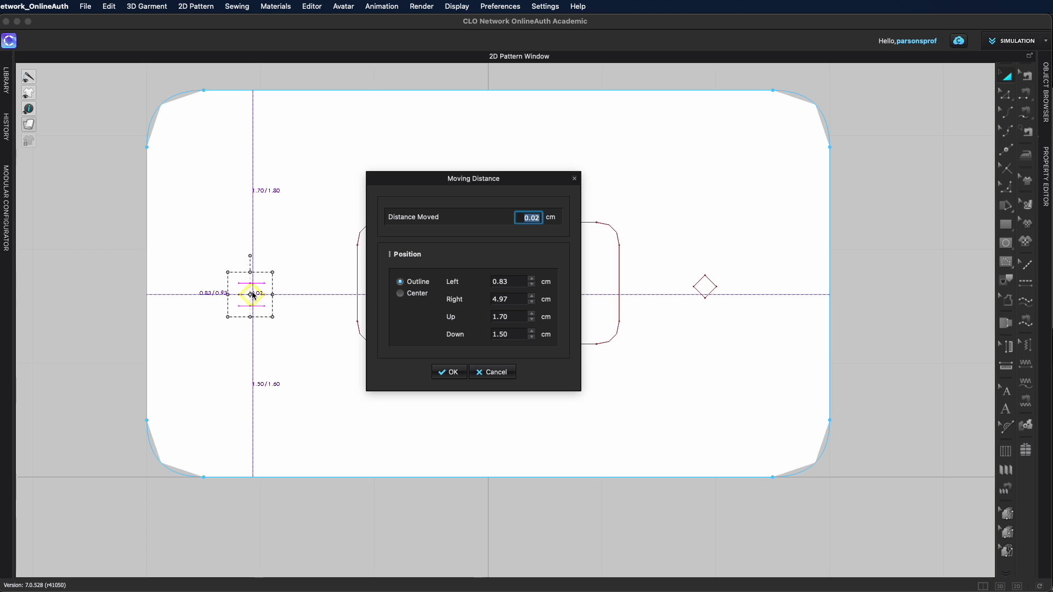
double_click(510, 281)
type("1")
key("Return")
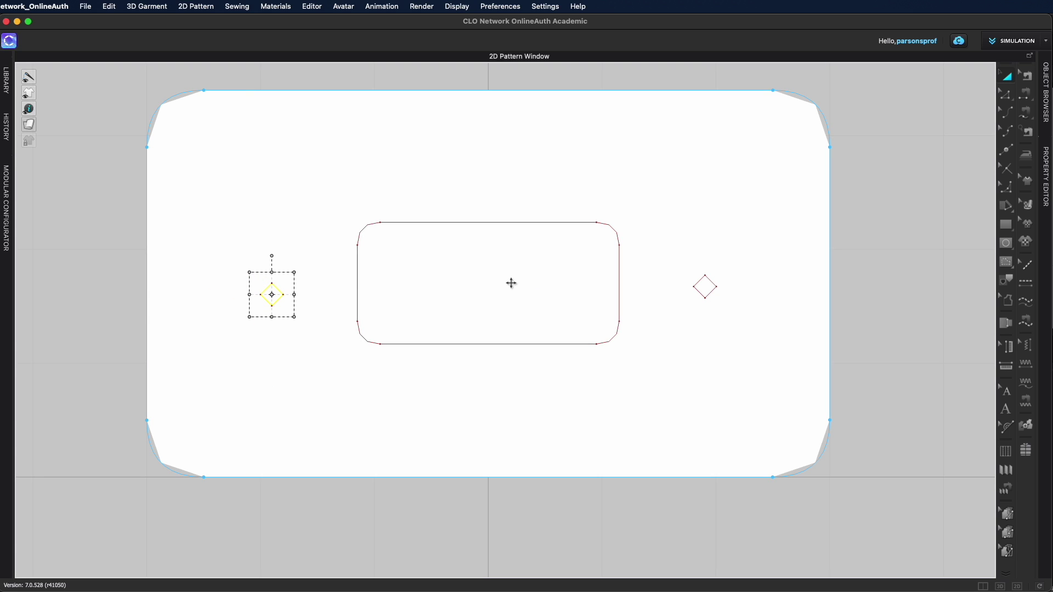
scroll(614, 420, "down", 3)
scroll(624, 414, "down", 3)
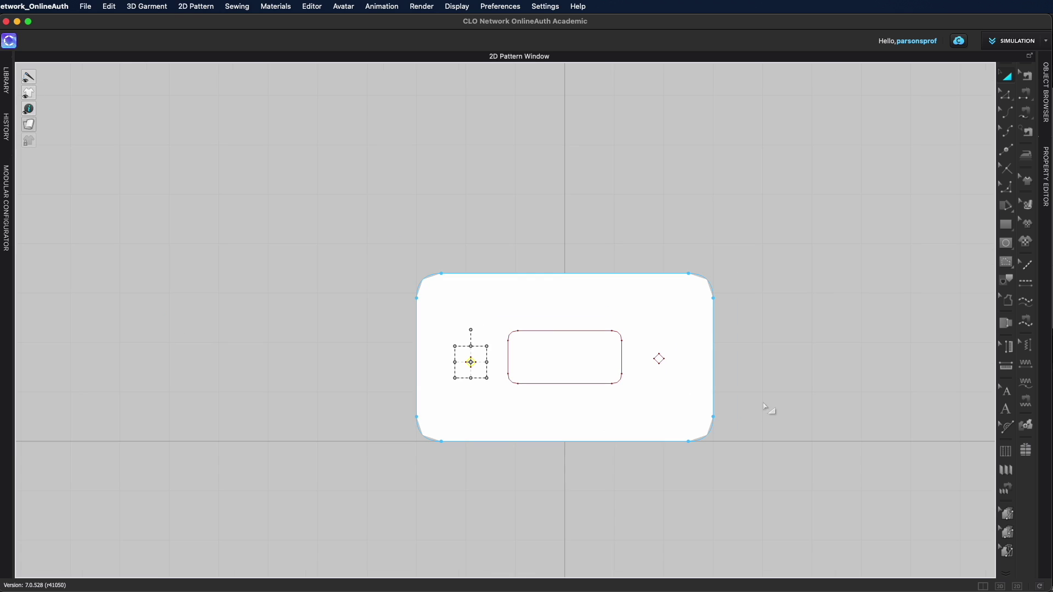
left_click(801, 409)
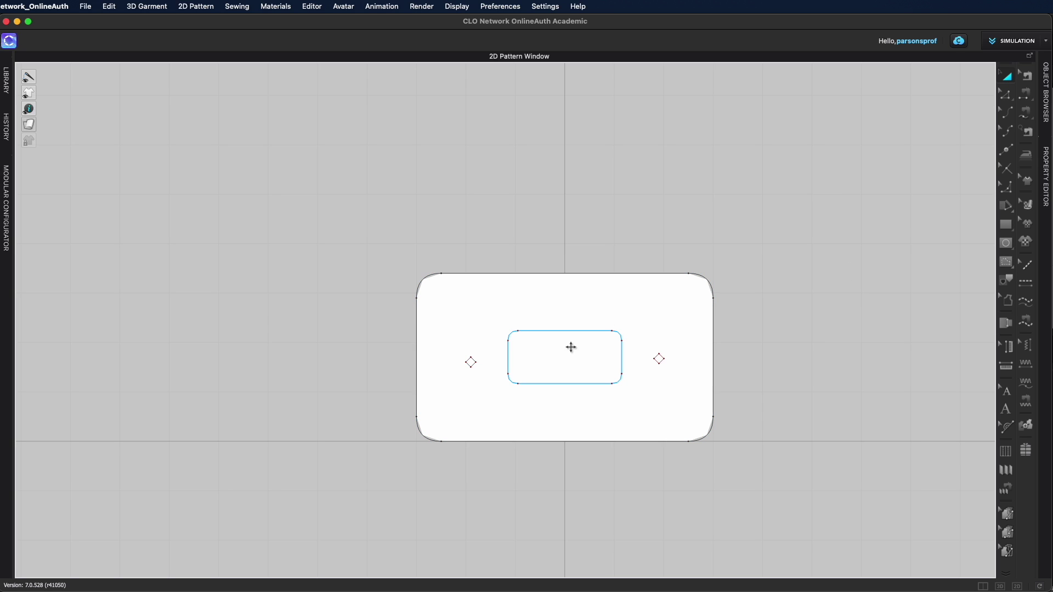
Step: Convert the inner rounded rectangle into a hole and show the 3D view beside the pattern
left_click(572, 331)
right_click(572, 331)
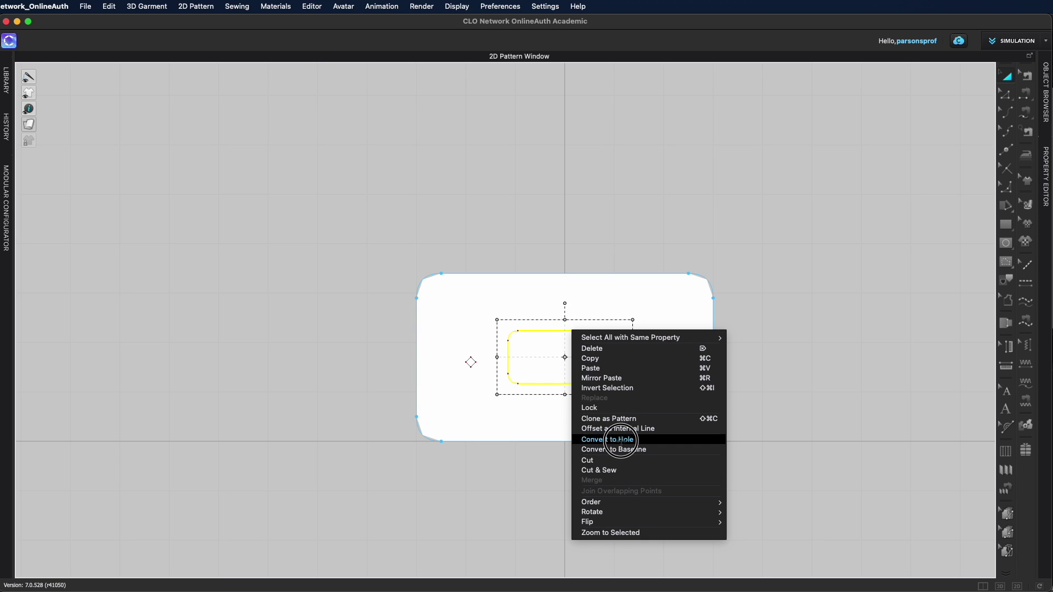
left_click(621, 440)
key("ctrl+grave")
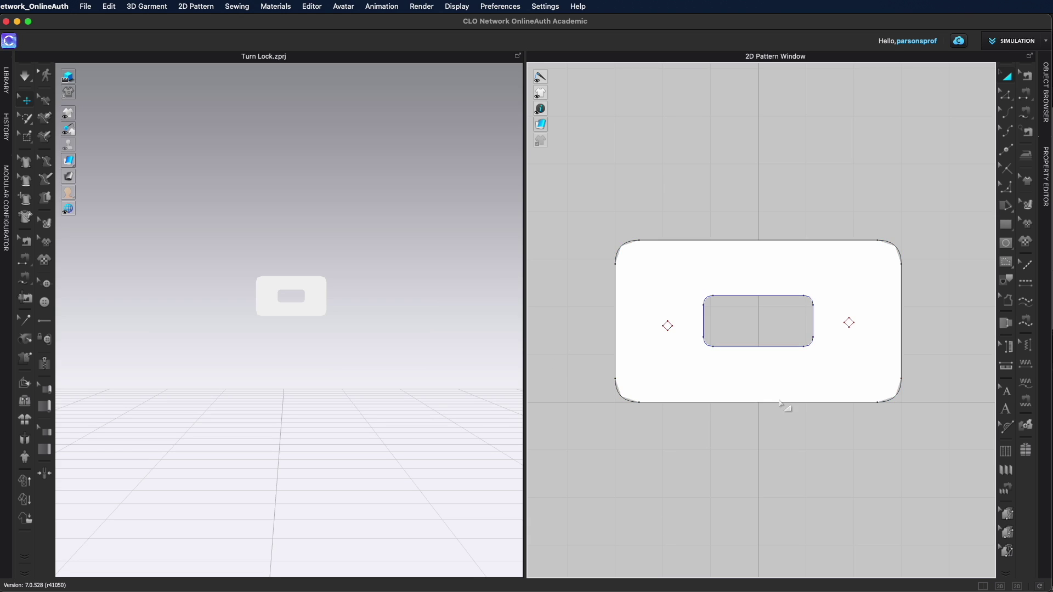
left_click(632, 327)
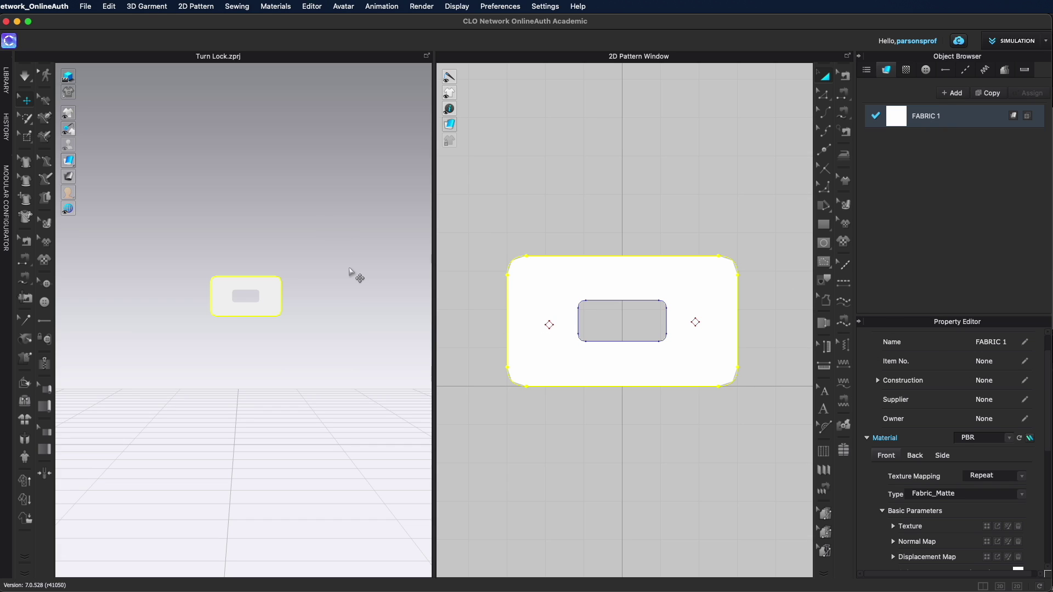
key("space")
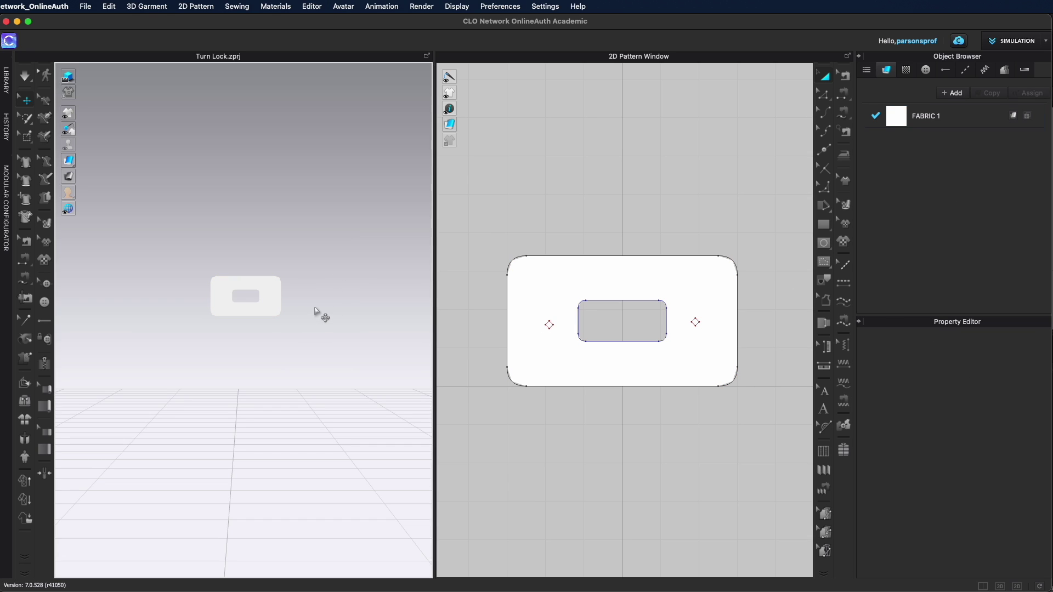
right_click_drag(340, 462, 369, 405)
left_click_drag(307, 399, 343, 305)
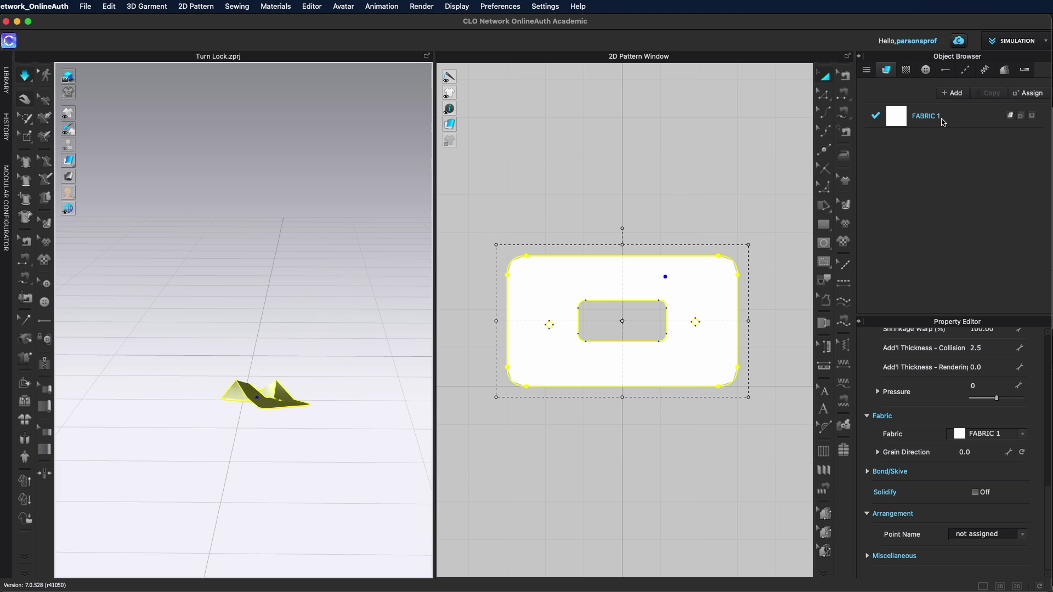
key("super+z")
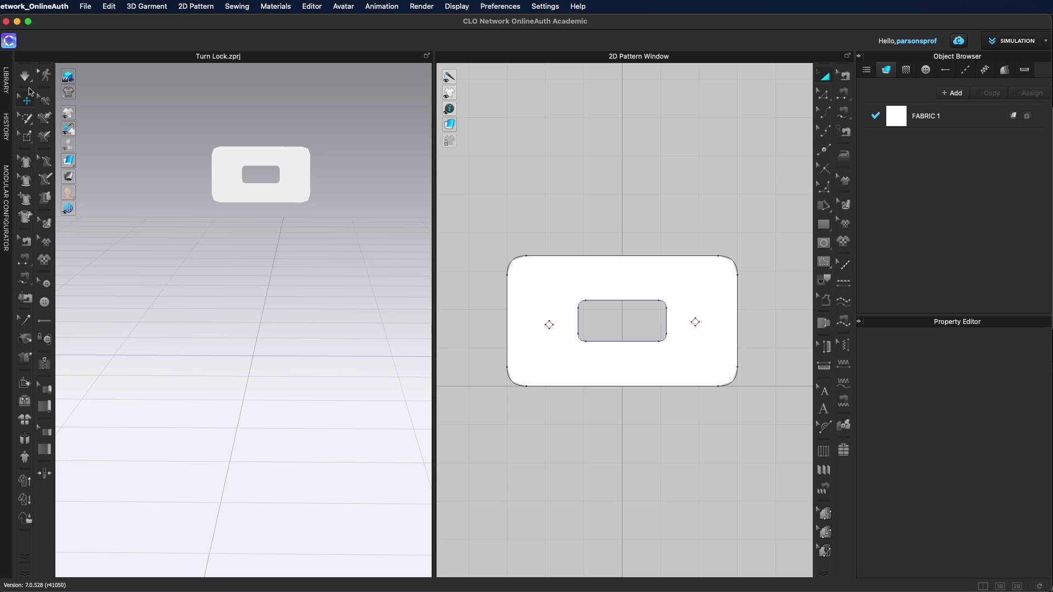
Step: Add Trim_Hardware.zfab from the Library's Fabric folder and assign it to the plate pattern
left_click(7, 80)
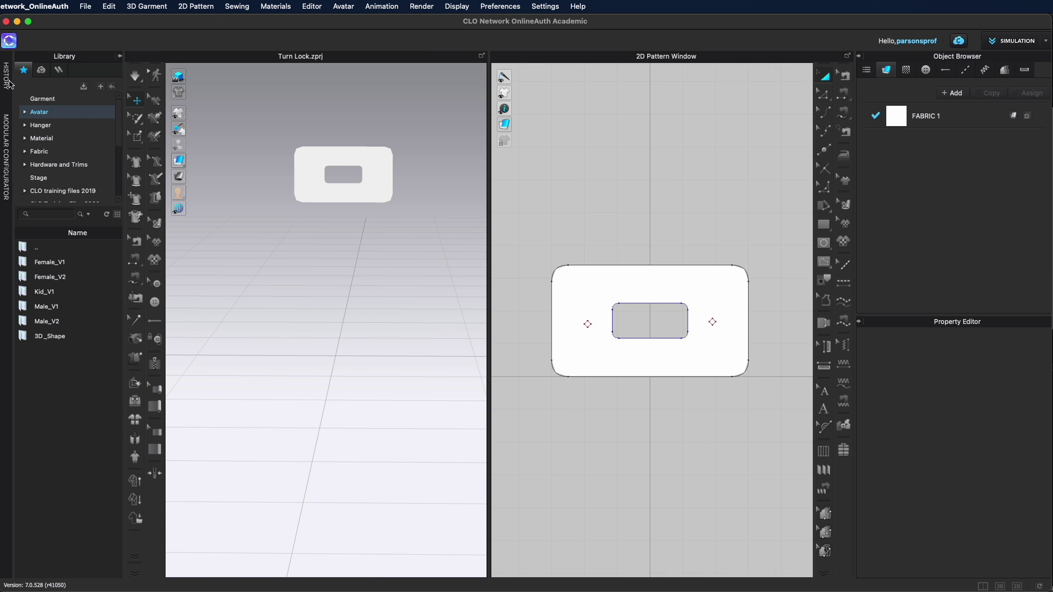
left_click(58, 156)
scroll(46, 396, "down", 5)
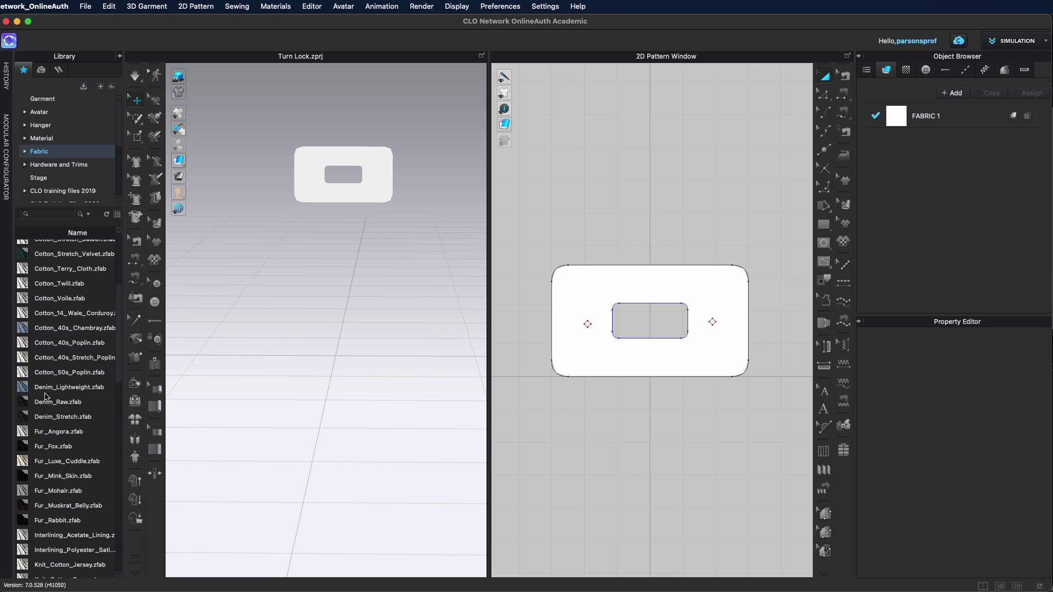
scroll(45, 396, "down", 20)
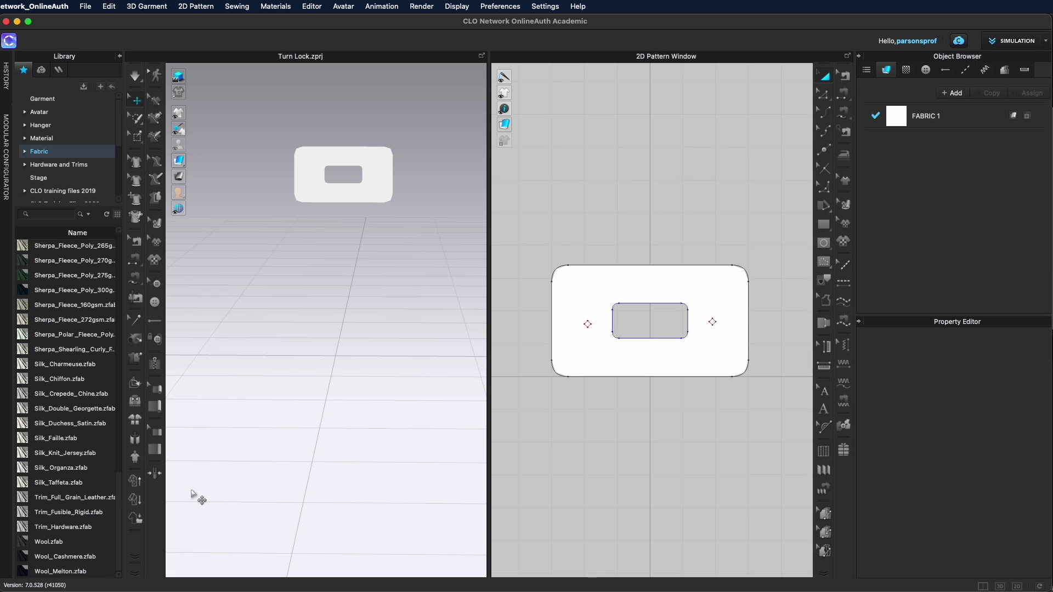
double_click(59, 528)
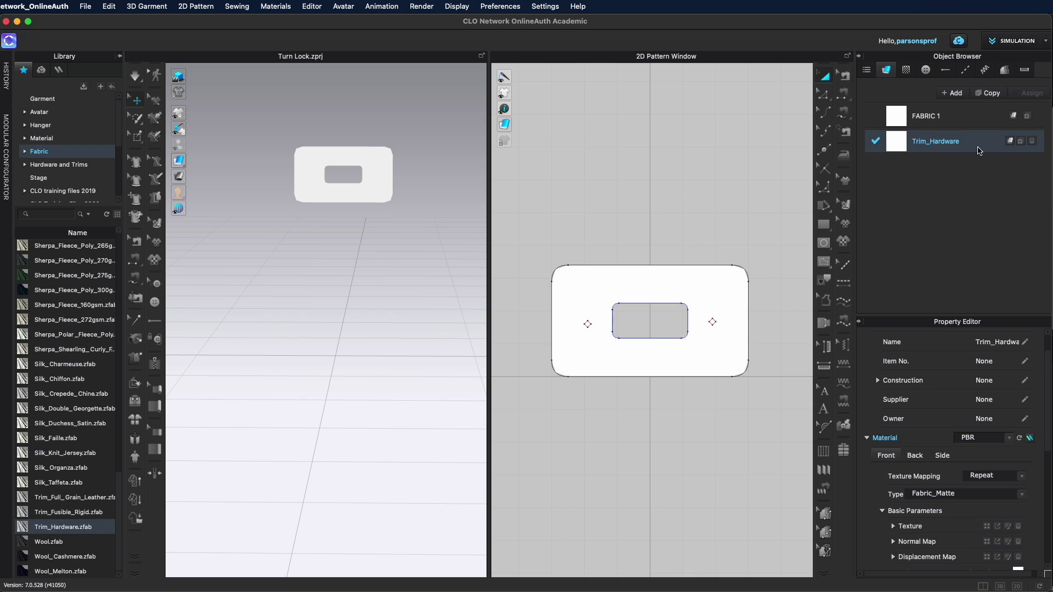
left_click(119, 56)
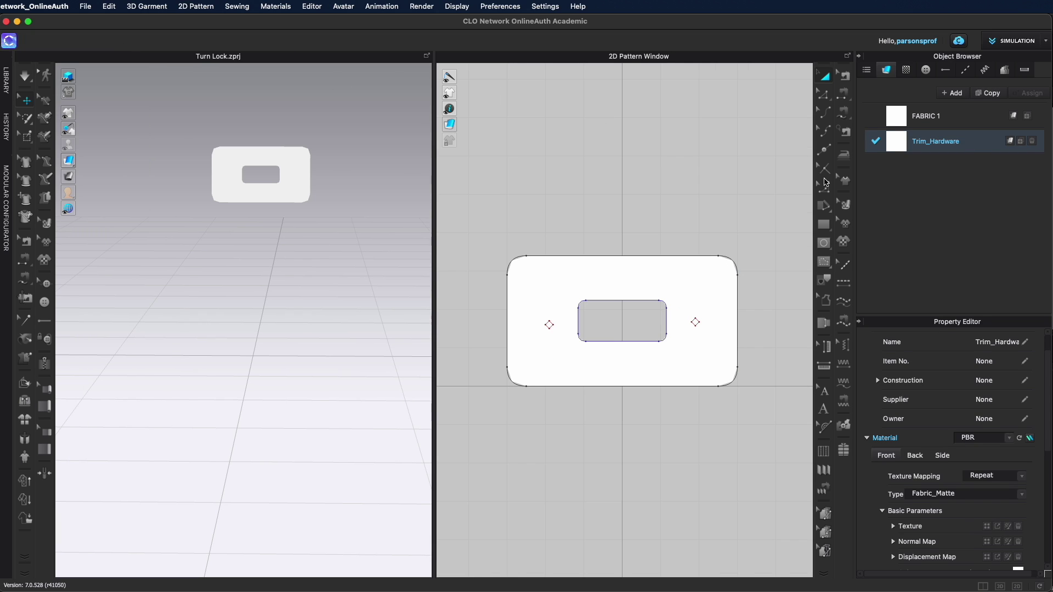
left_click(695, 282)
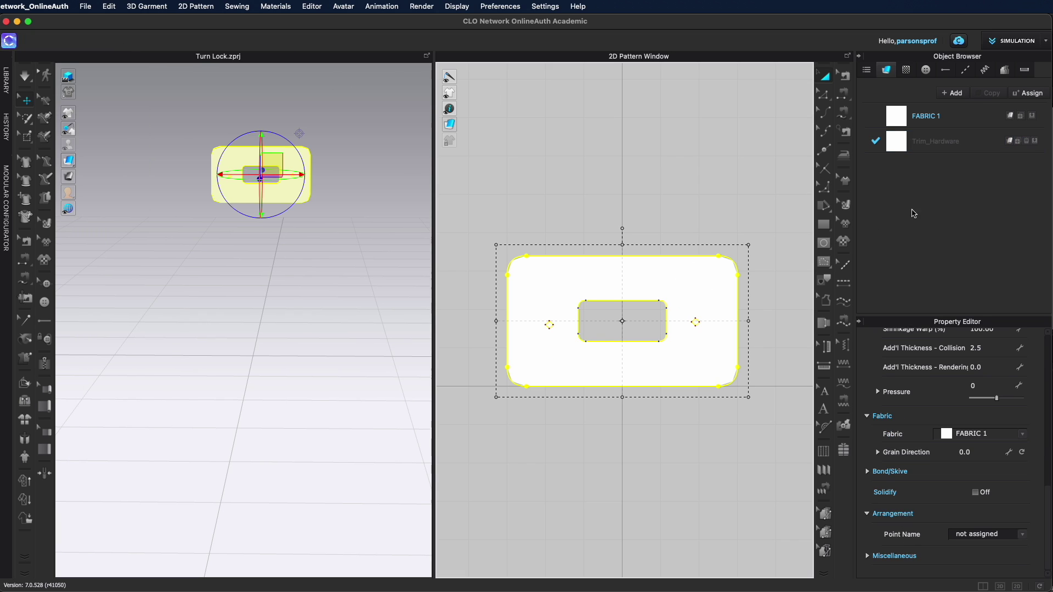
left_click(1035, 142)
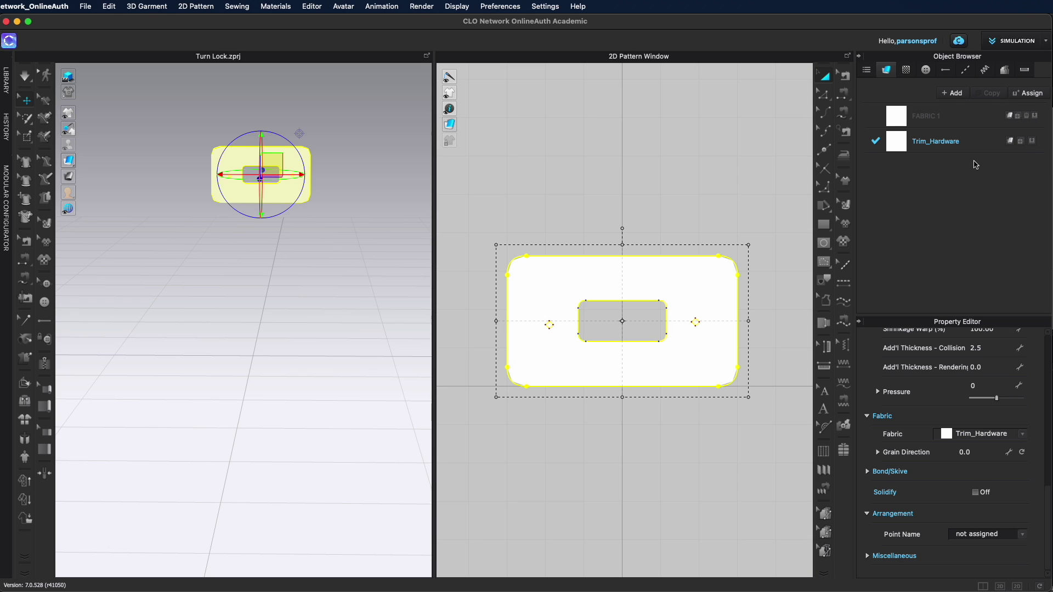
left_click(347, 194)
key("space")
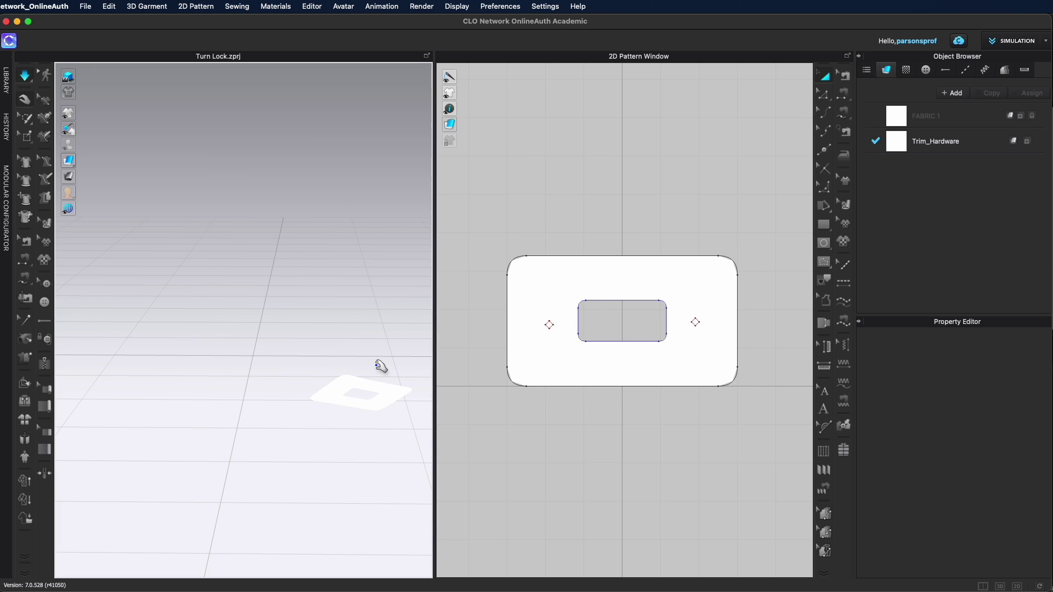
key("super+z")
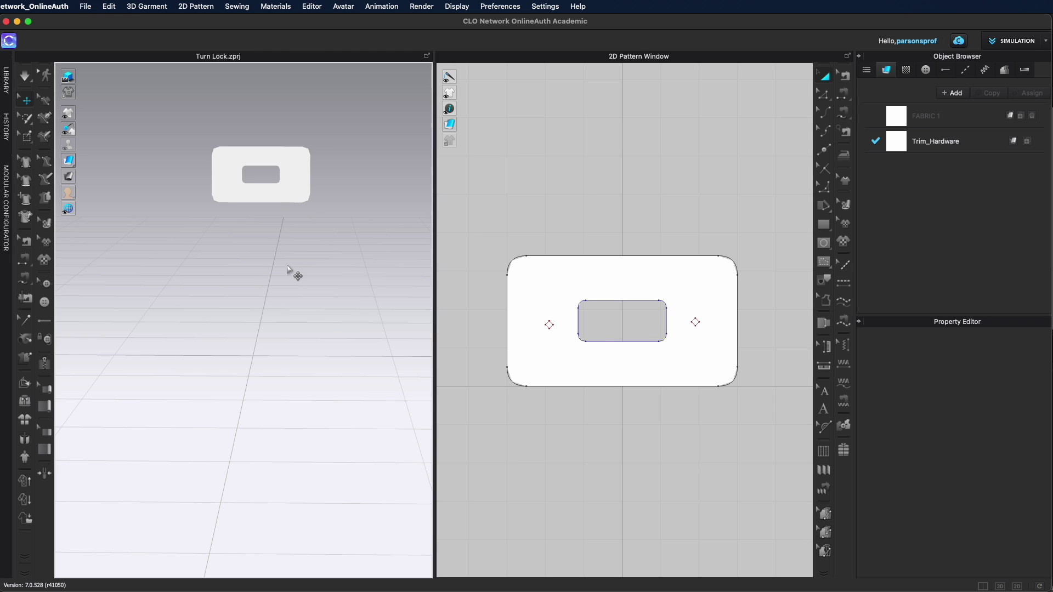
right_click_drag(293, 227, 294, 226)
left_click(646, 285)
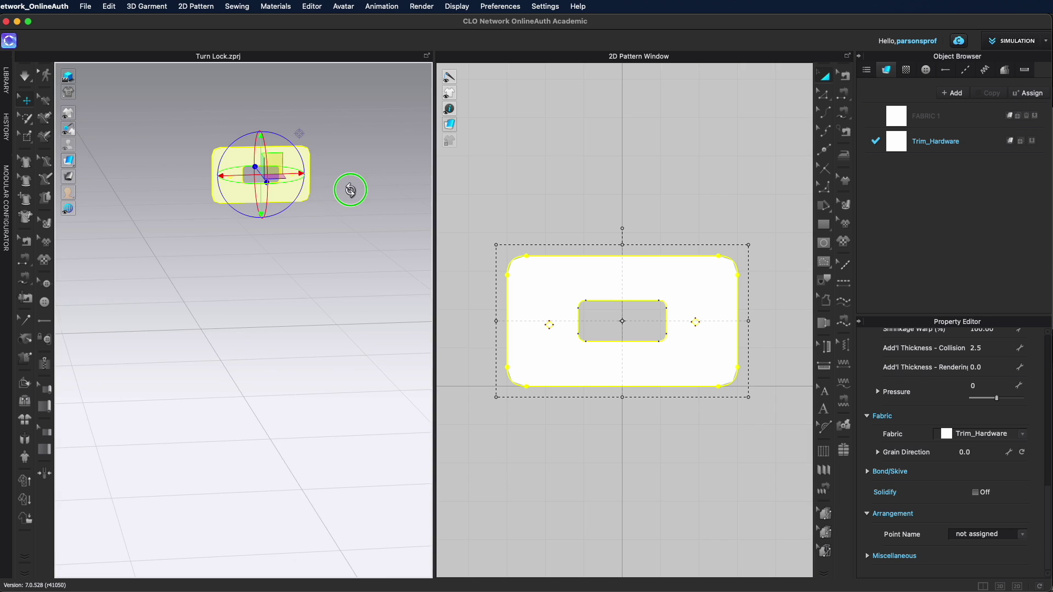
right_click_drag(350, 189, 348, 357)
left_click(338, 299)
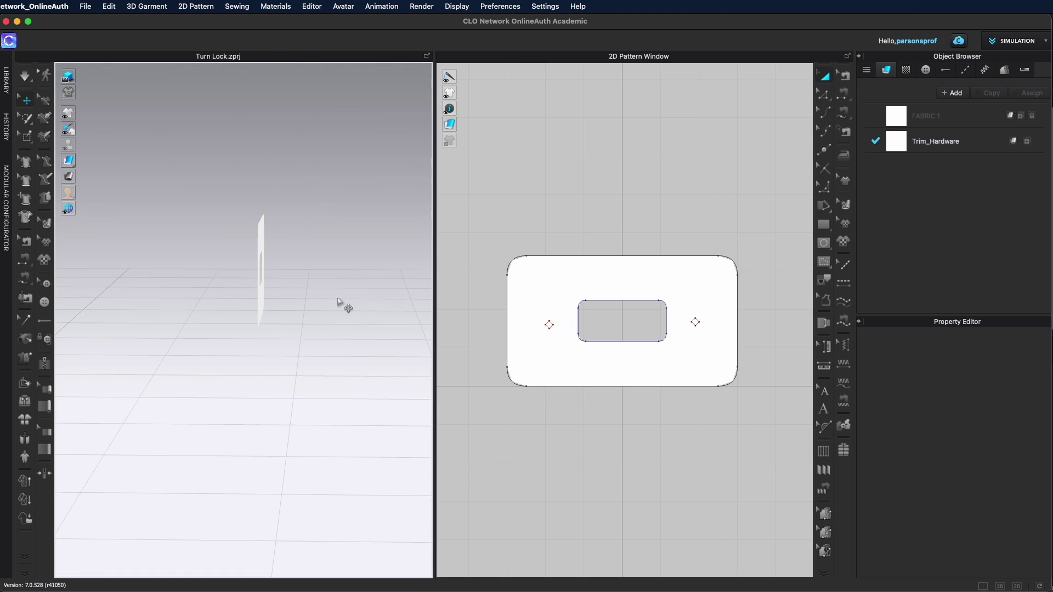
right_click_drag(338, 301, 181, 252)
left_click(683, 273)
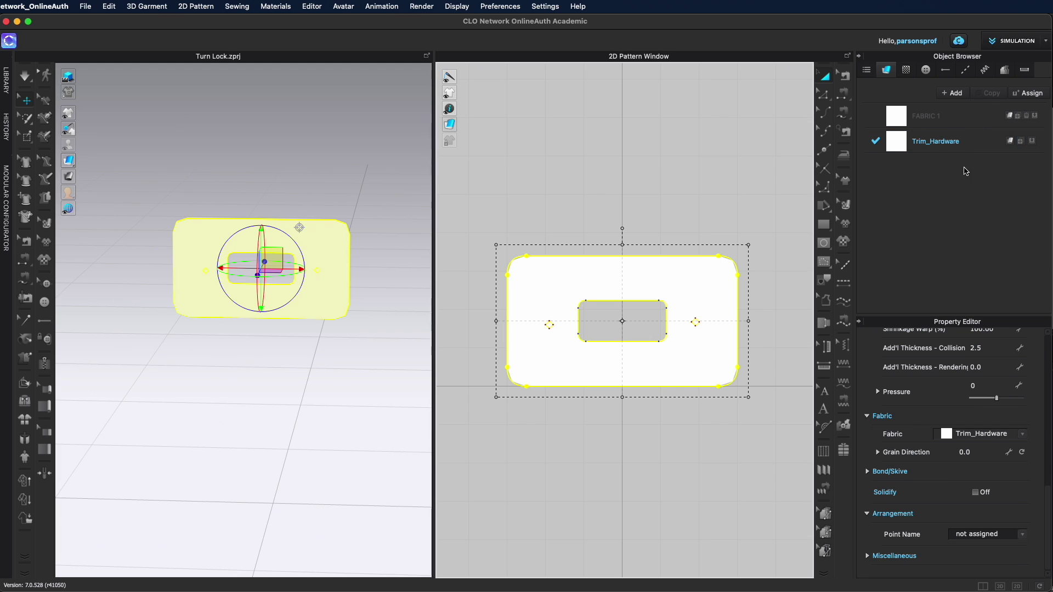
Step: Set the plate's Add'l Thickness - Rendering to 5.0 under Simulation Properties
left_click_drag(1048, 527, 1049, 461)
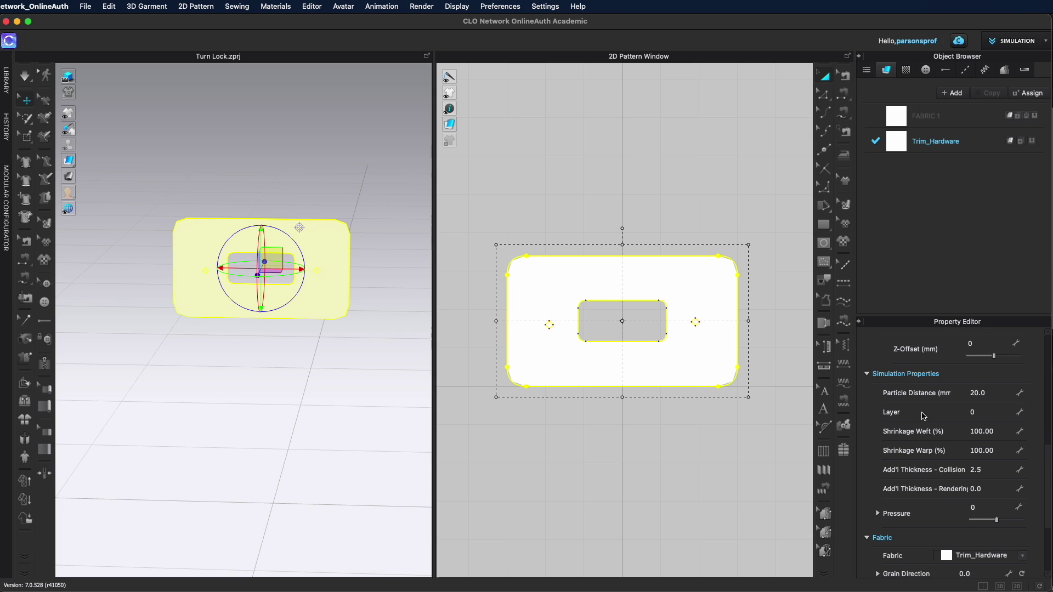
left_click(868, 375)
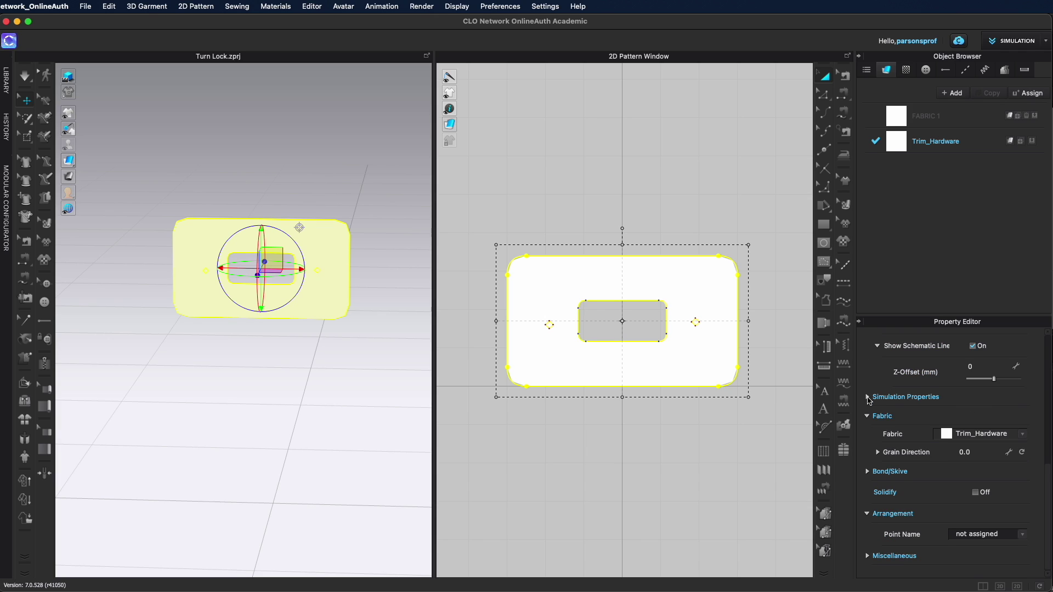
left_click(868, 397)
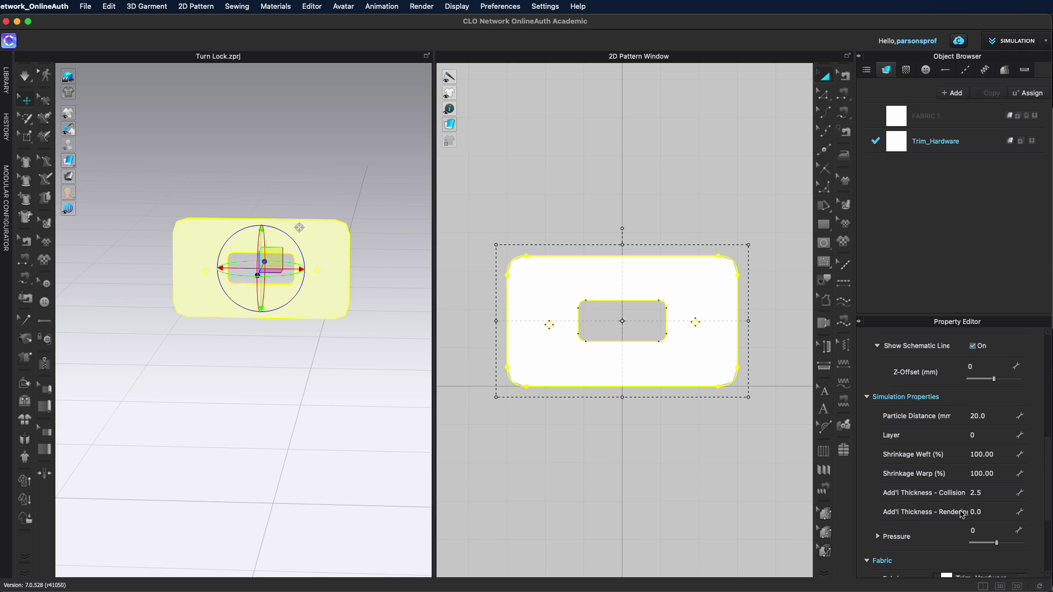
left_click(989, 512)
key("Return")
right_click_drag(282, 353, 388, 323)
mouse_move(75, 164)
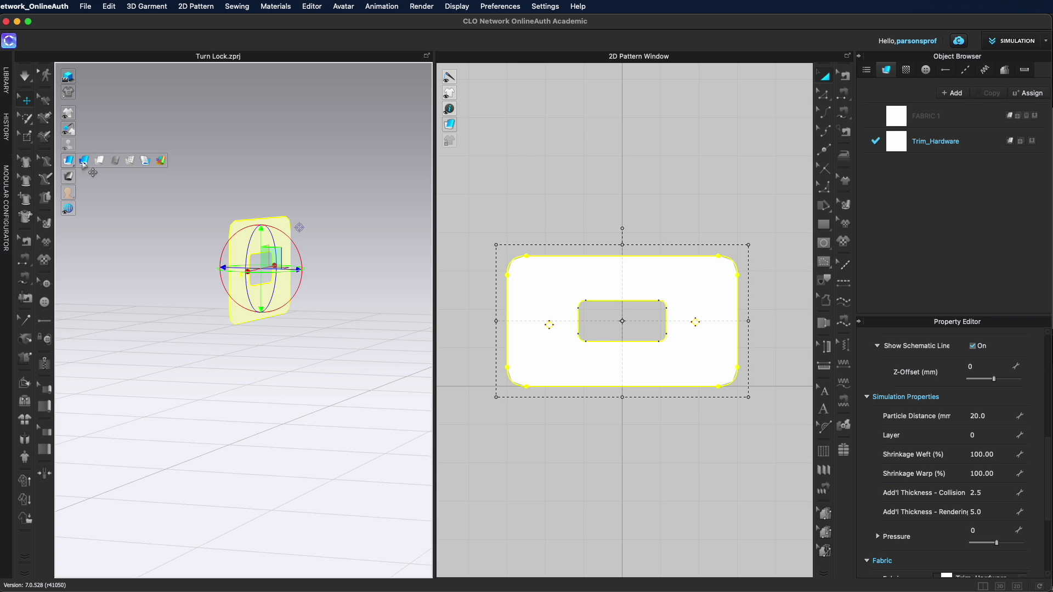
Step: Show the plate as a Thick Textured Surface and set its particle distance to 5.0
left_click(84, 161)
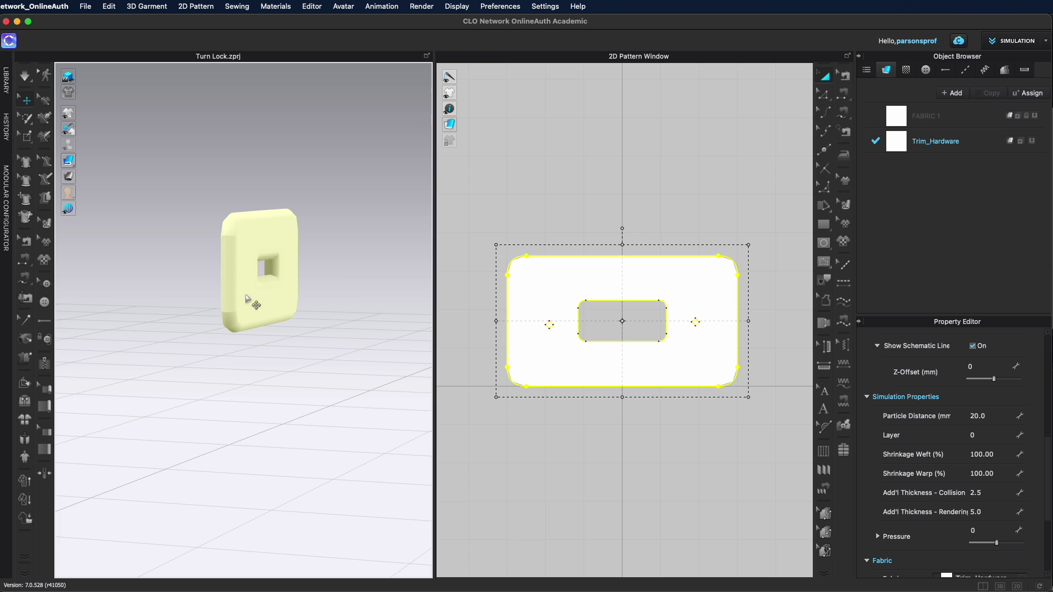
right_click_drag(303, 300, 226, 299)
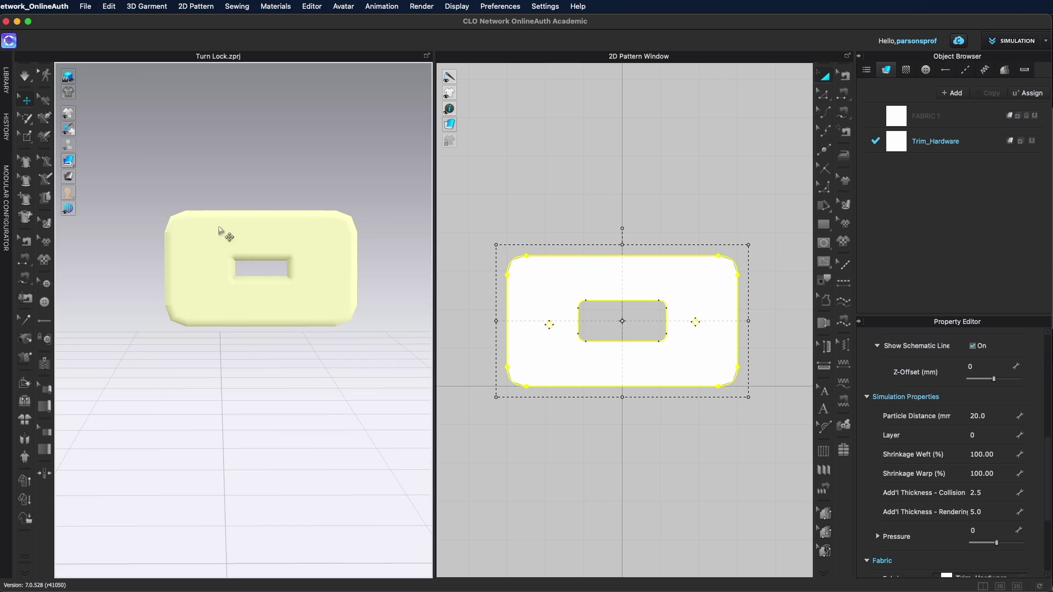
left_click(993, 415)
right_click_drag(316, 274, 329, 270)
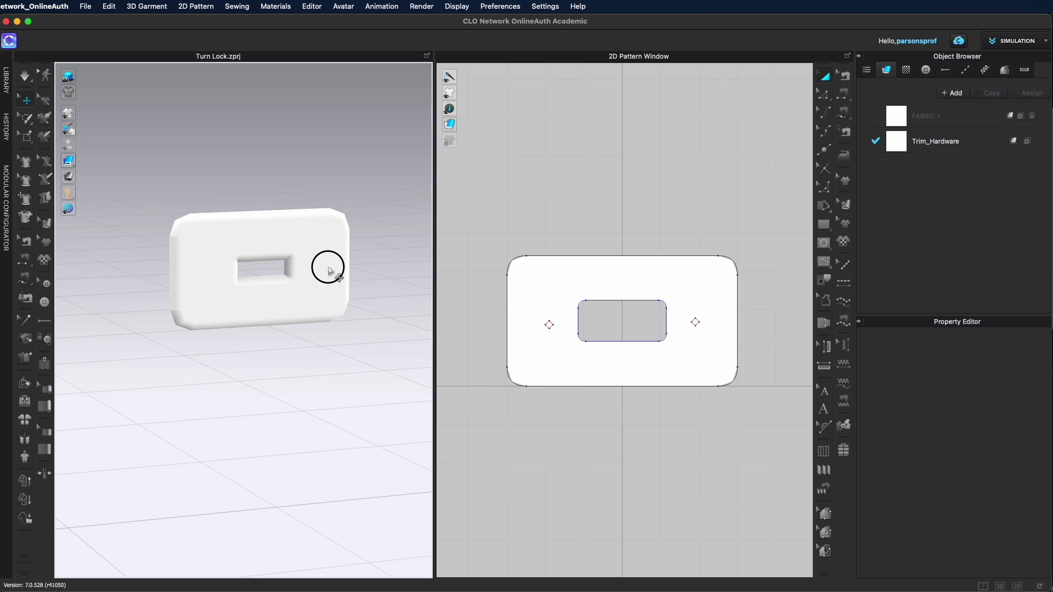
Step: Uncheck Curved Side Geometry so the plate has flat, square-edged sides
left_click(331, 268)
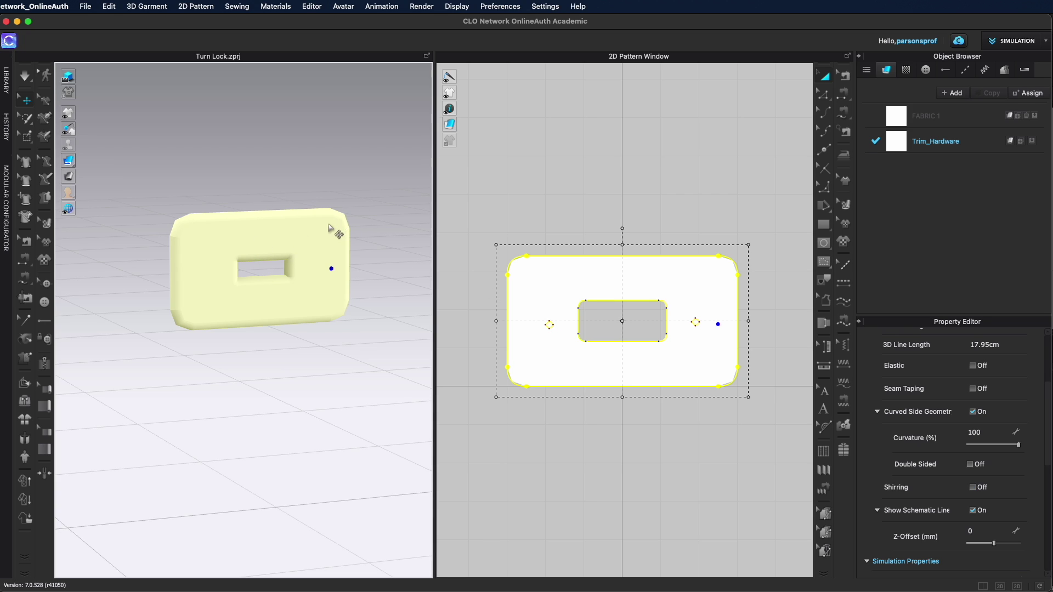
right_click_drag(336, 230, 313, 291)
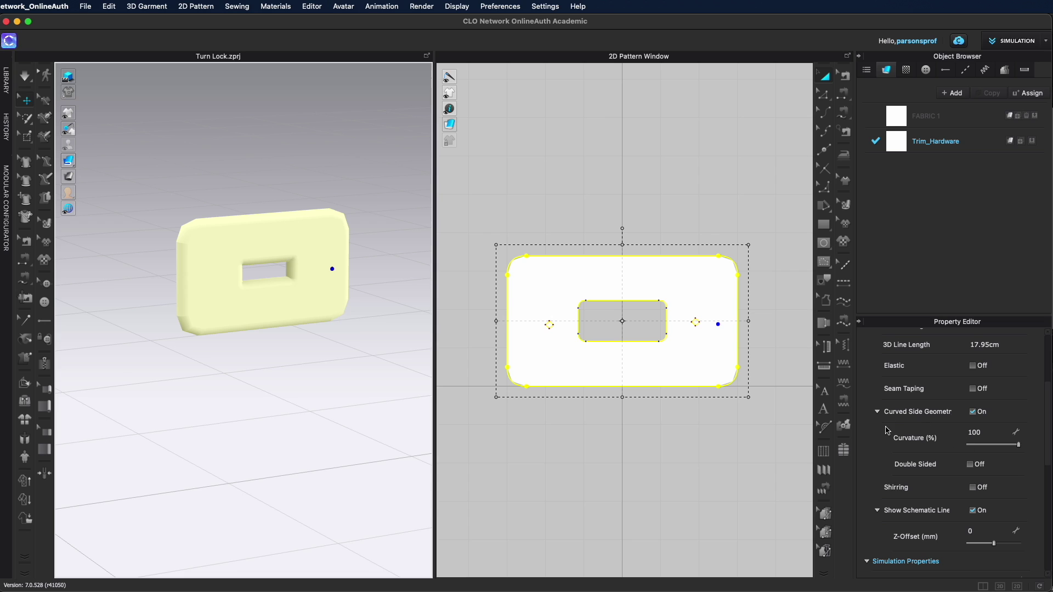
left_click(972, 412)
right_click_drag(300, 329, 328, 337)
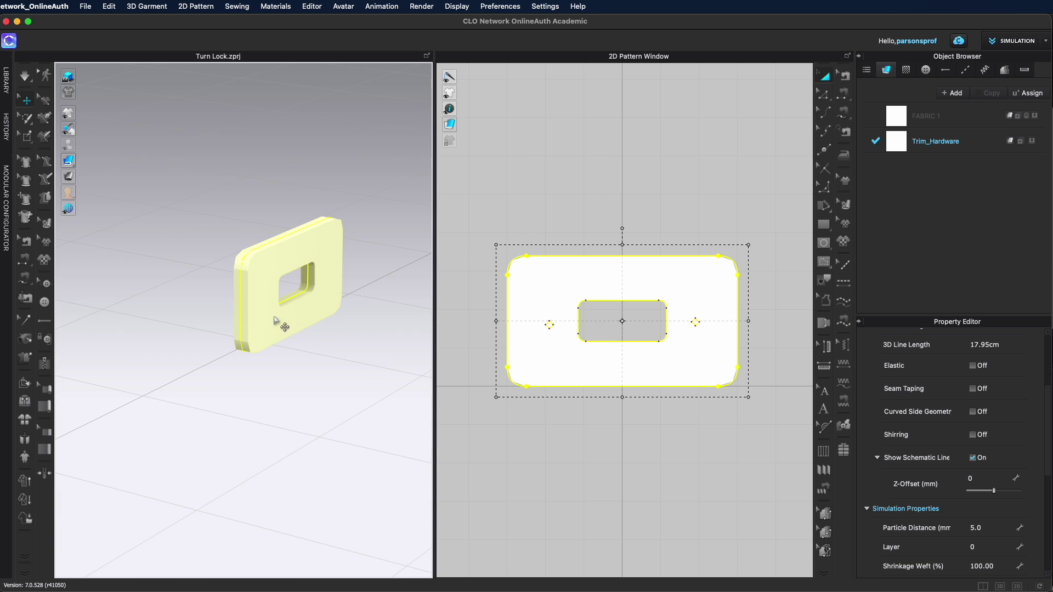
right_click_drag(277, 309, 335, 305)
Step: Turn Curved Side Geometry back on and set the plate's edge curvature to 58
left_click(386, 295)
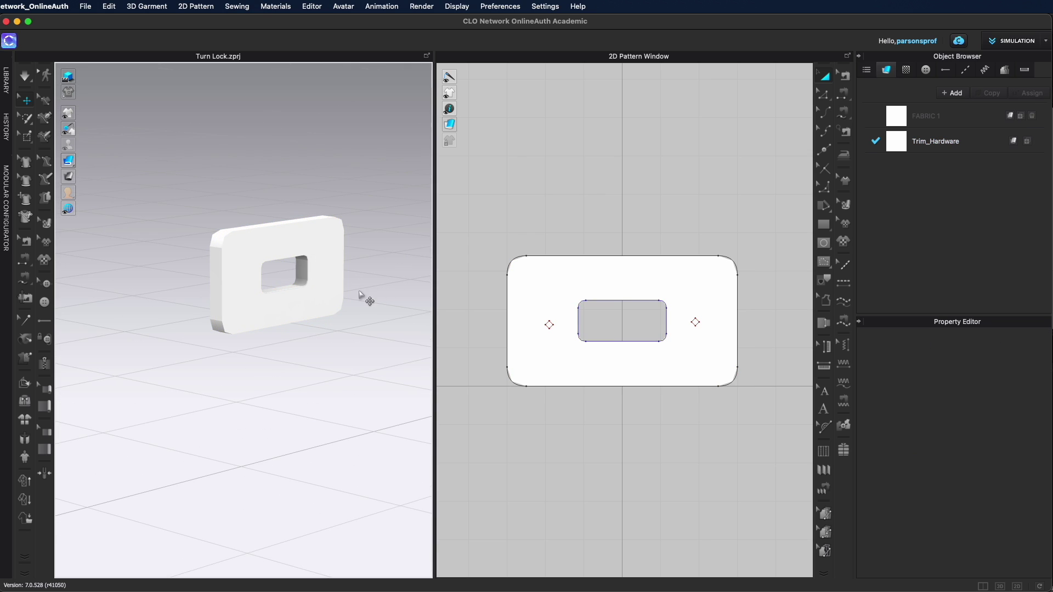
left_click(243, 261)
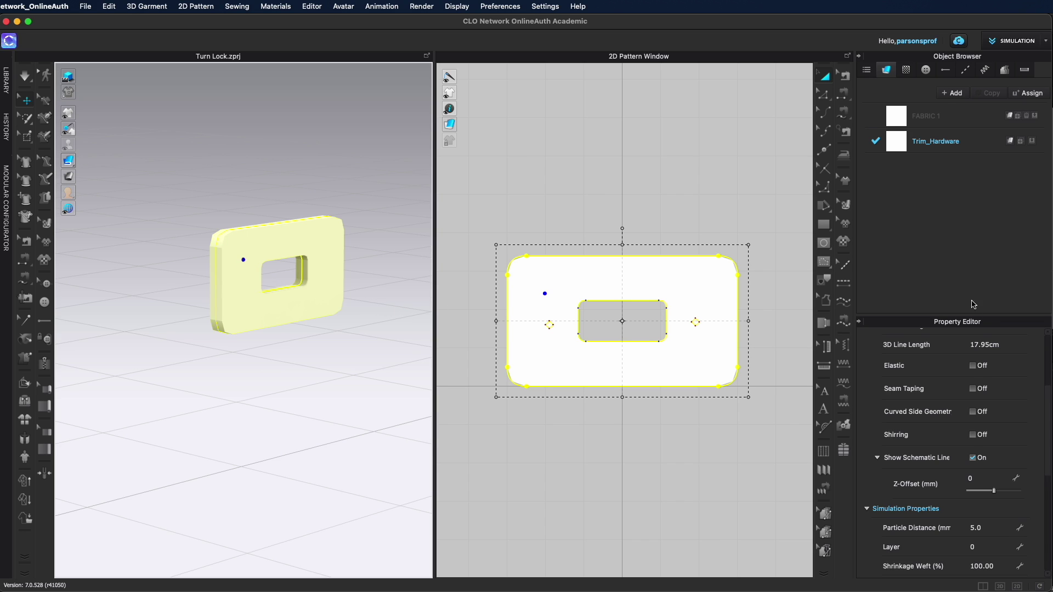
left_click(973, 412)
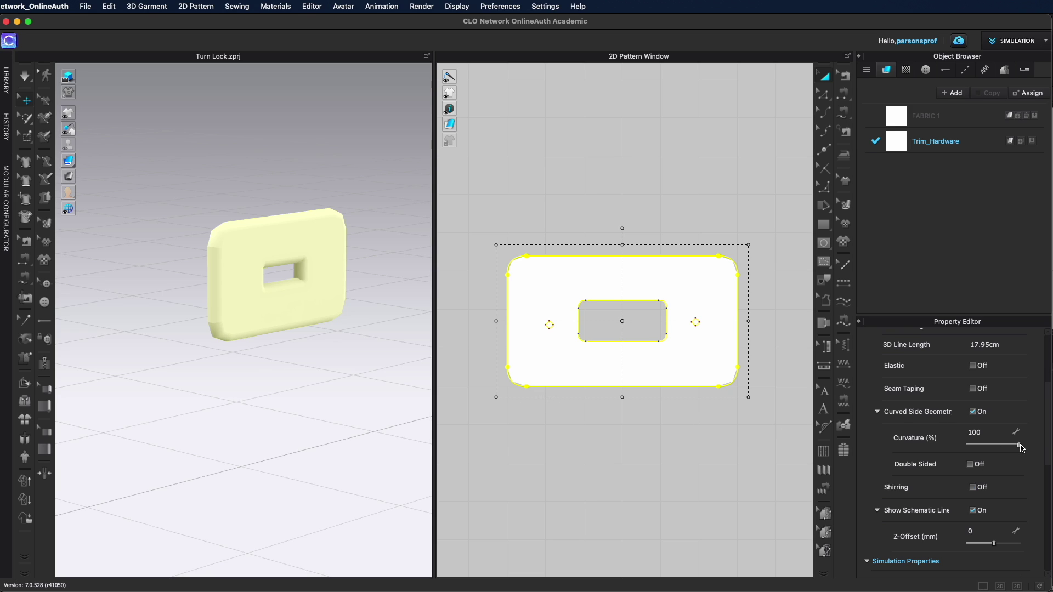
left_click_drag(1020, 448, 987, 449)
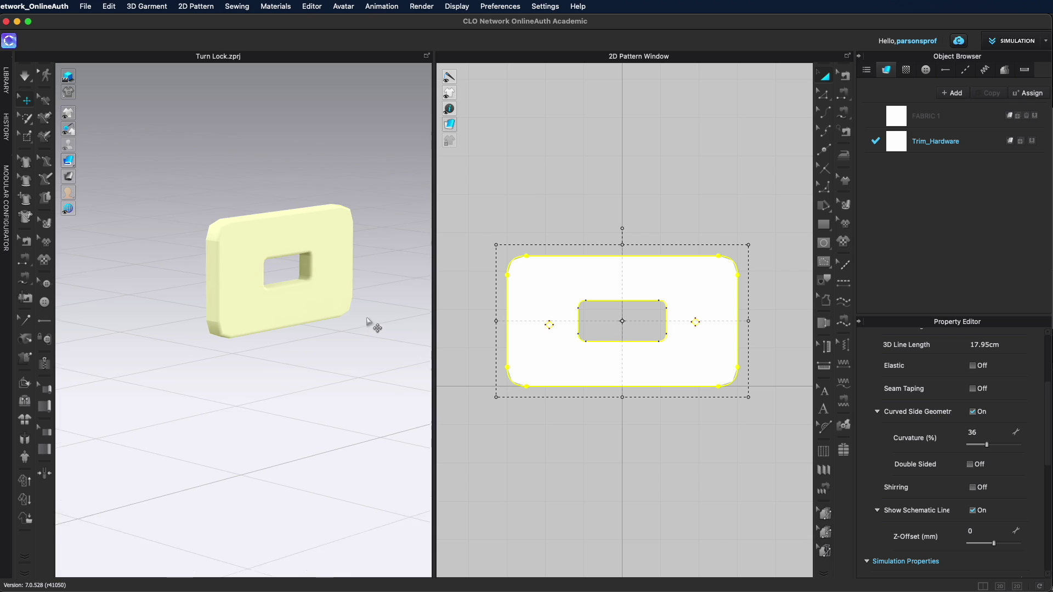
scroll(367, 321, "up", 2)
right_click_drag(369, 321, 340, 312)
left_click(998, 445)
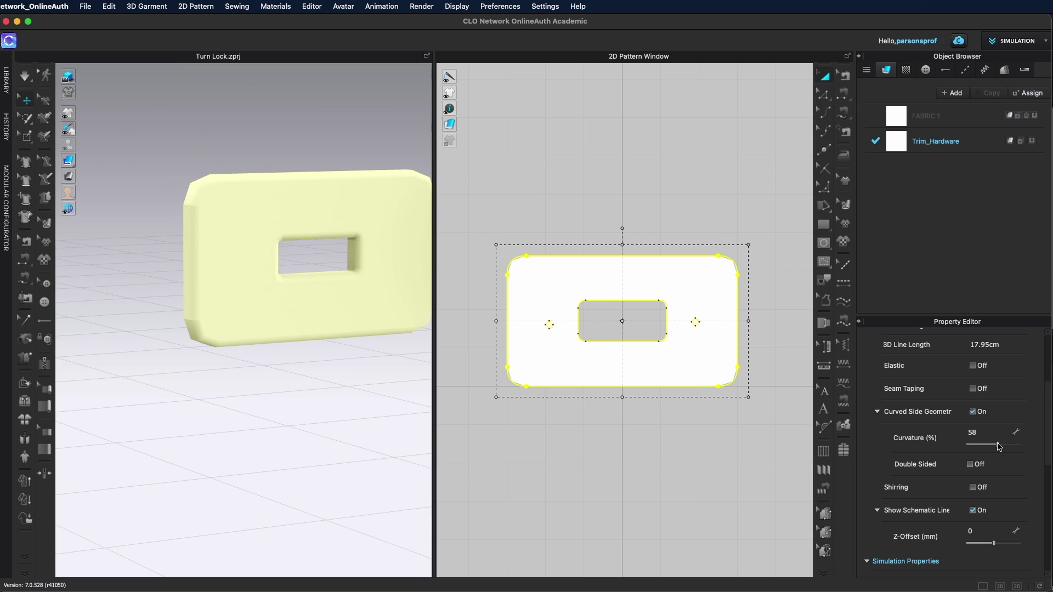
Step: Set the plate's particle distance to 2.0 and view it side-on
middle_click_drag(347, 336, 270, 351)
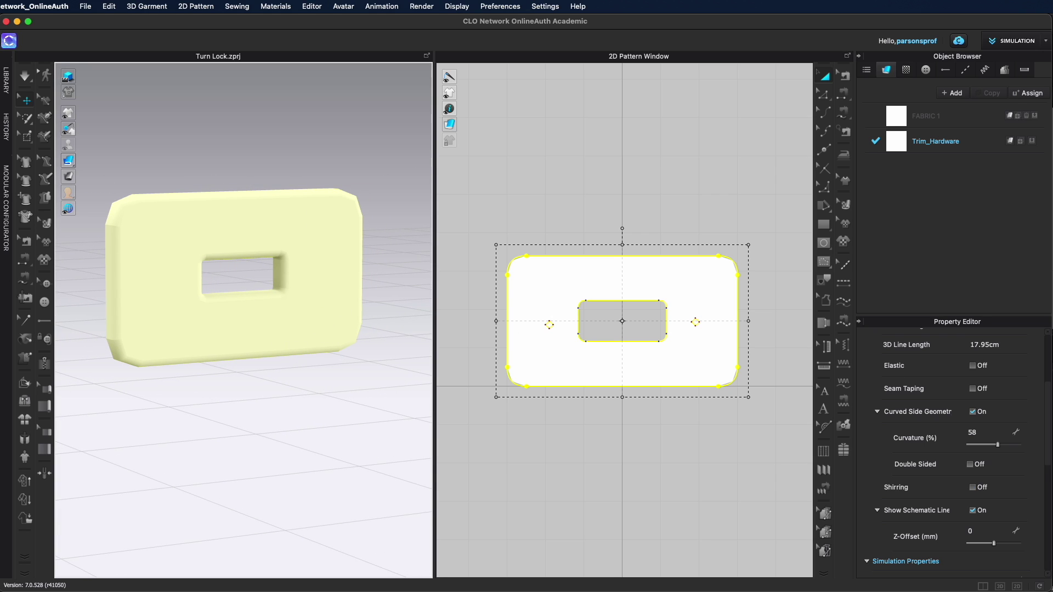
scroll(988, 455, "down", 3)
left_click(984, 443)
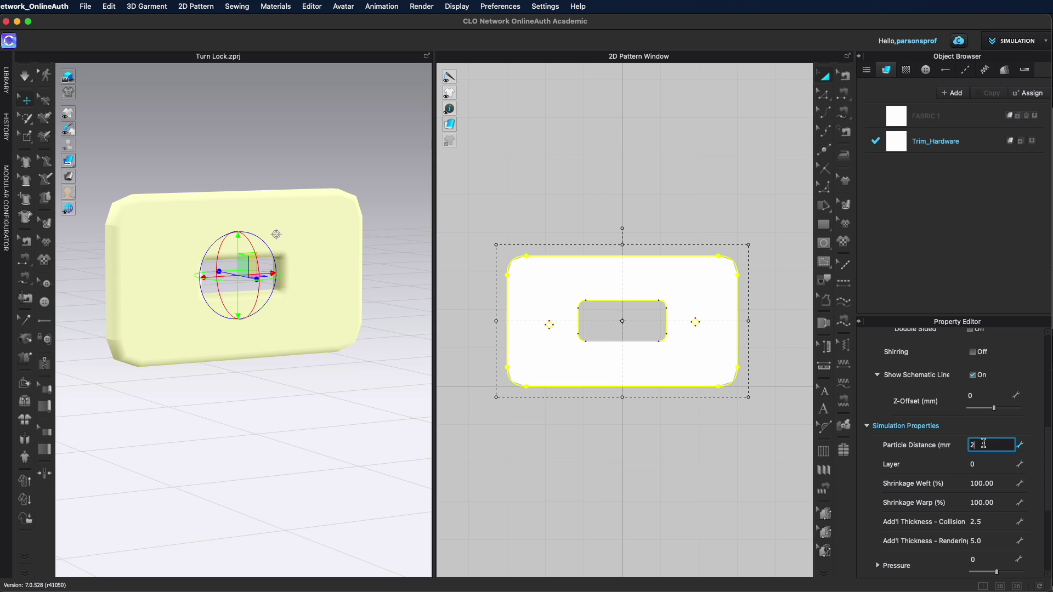
type("2")
key("Return")
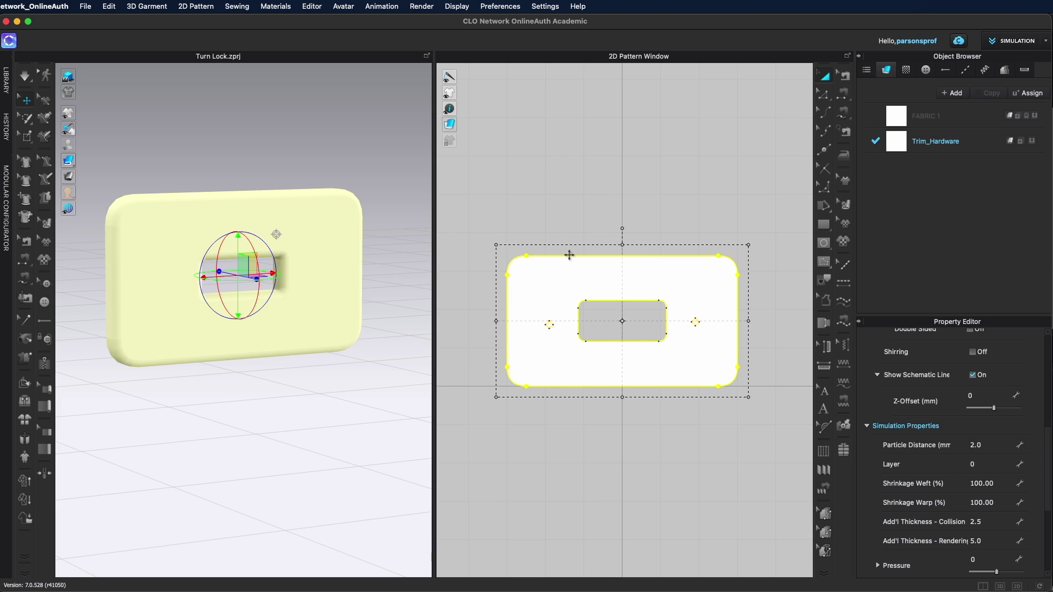
left_click(400, 251)
right_click_drag(336, 249, 341, 317)
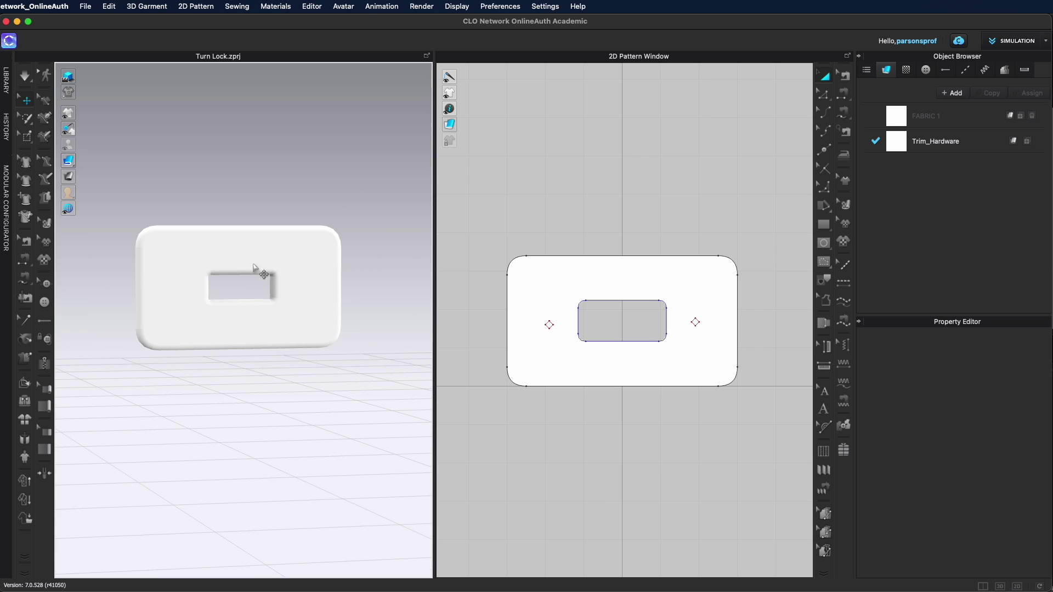
key("super+Tab")
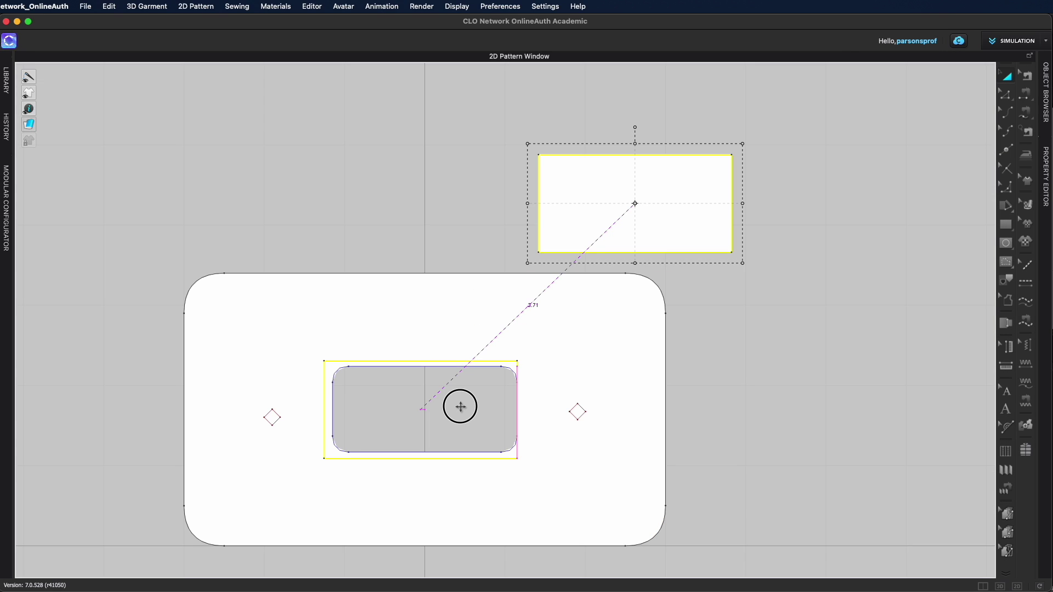
Step: Draw a rectangle piece above and to the right of the plate for the lock, ready for corner rounding
left_click_drag(461, 404, 776, 187)
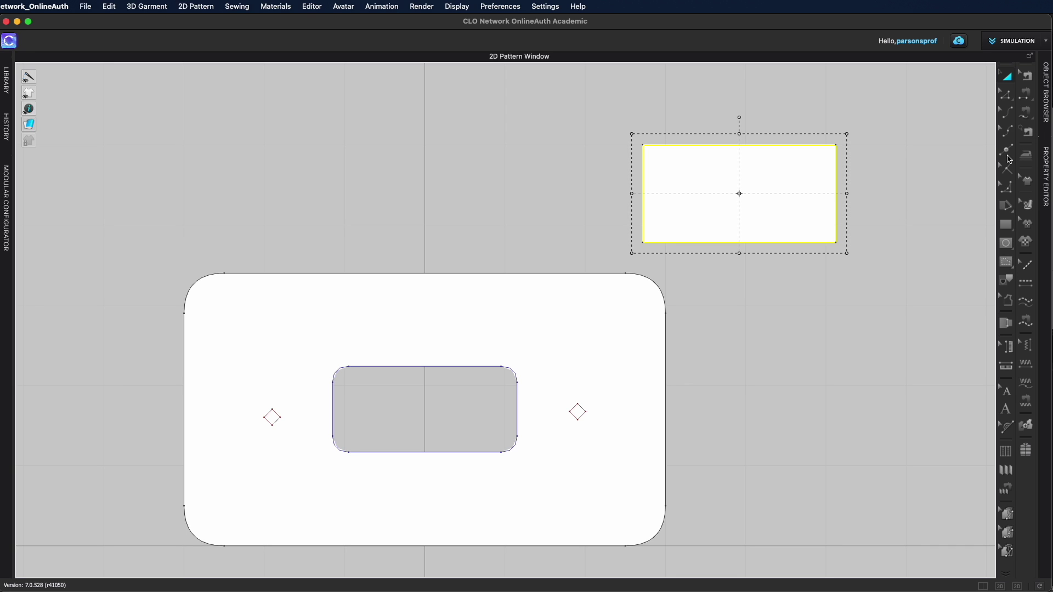
key("z")
scroll(877, 146, "up", 3)
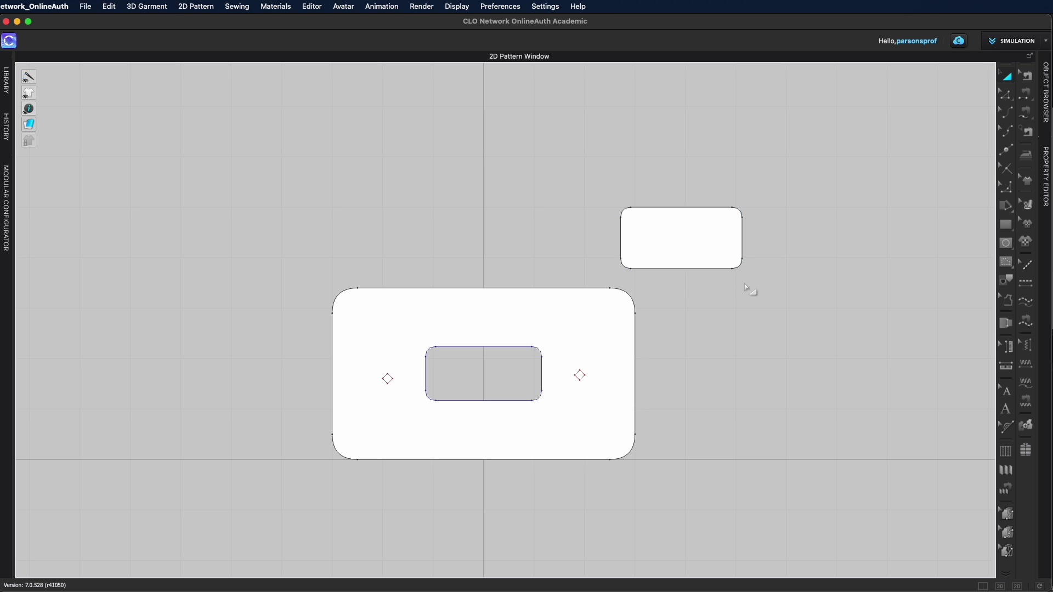
Step: Give the lock piece an Add'l Thickness - Rendering of 8.0
left_click(1003, 533)
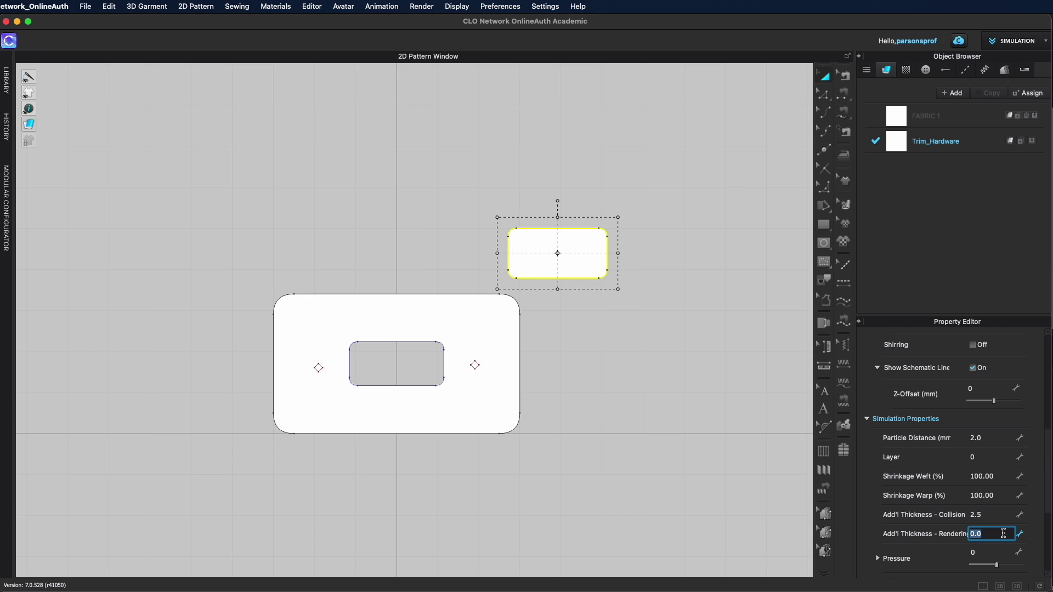
type("8")
key("Return")
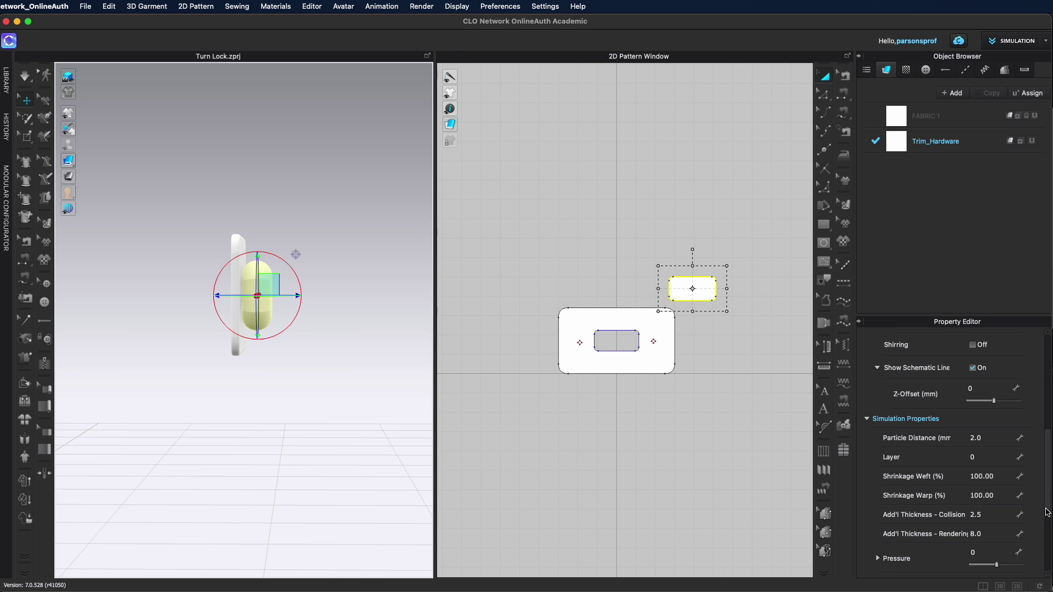
left_click(369, 346)
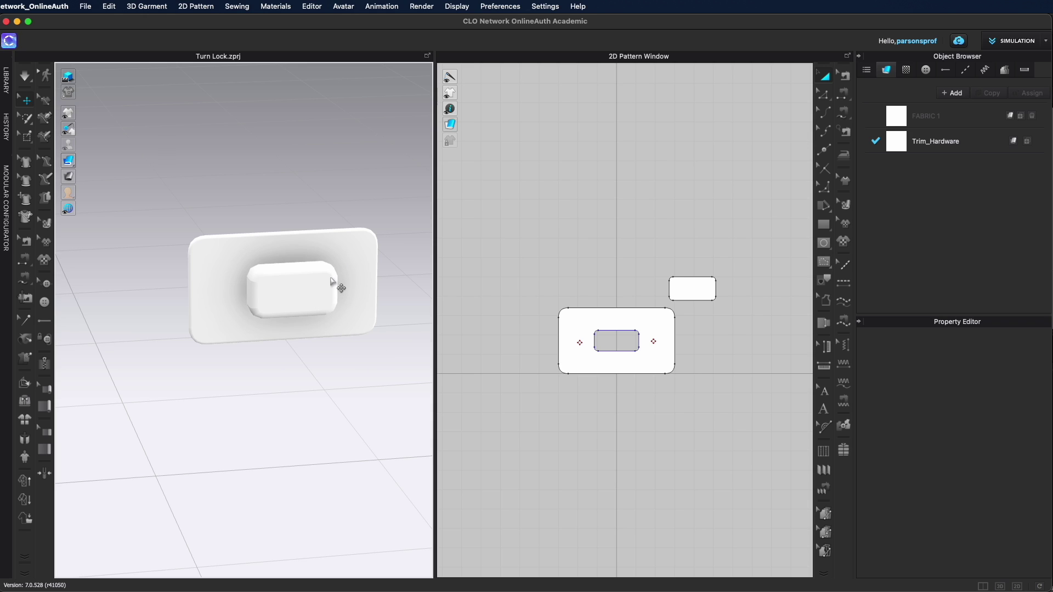
Step: Rotate the lock piece 90° so it stands upright across the plate's cutout
scroll(324, 347, "up", 2)
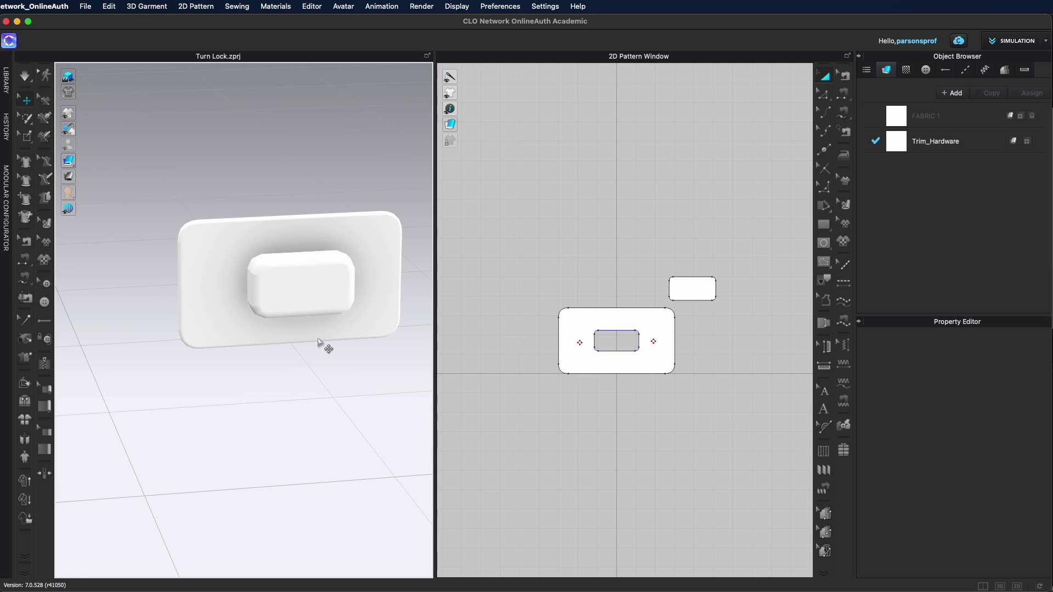
scroll(362, 301, "up", 2)
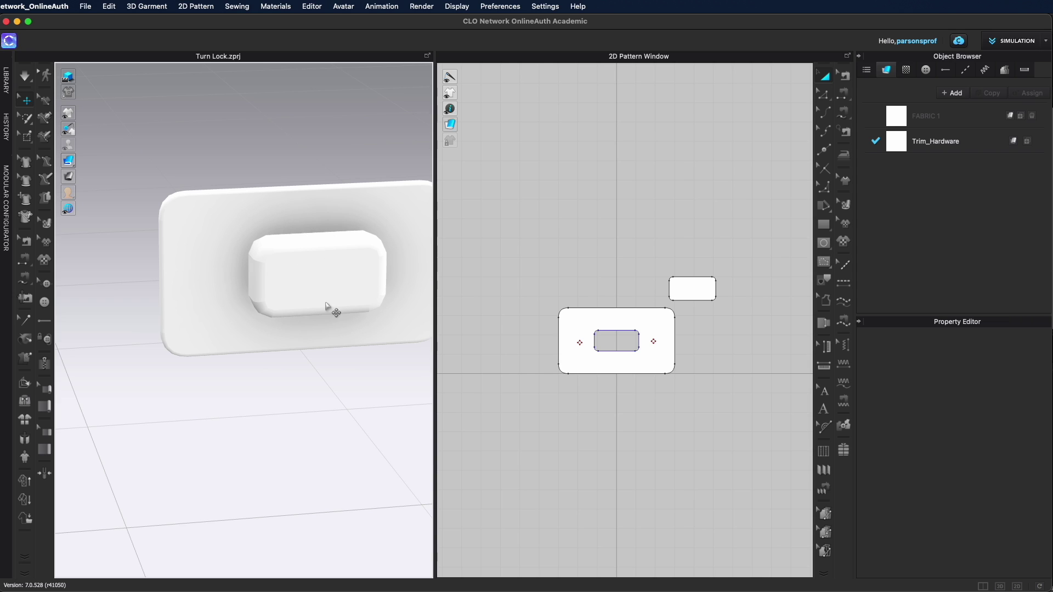
right_click_drag(326, 307, 422, 393)
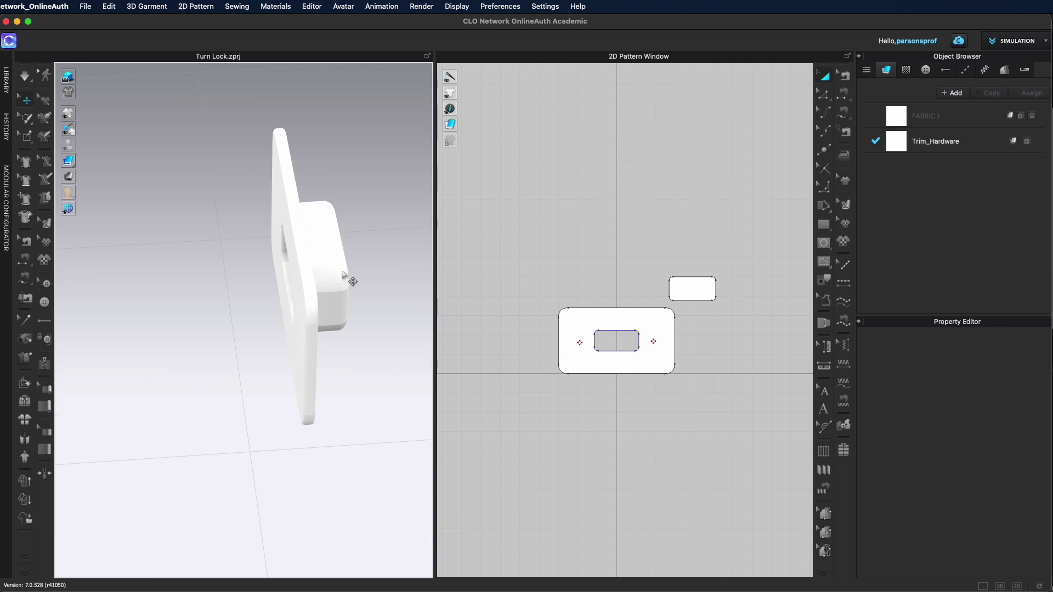
right_click_drag(375, 329, 334, 278)
left_click(322, 278)
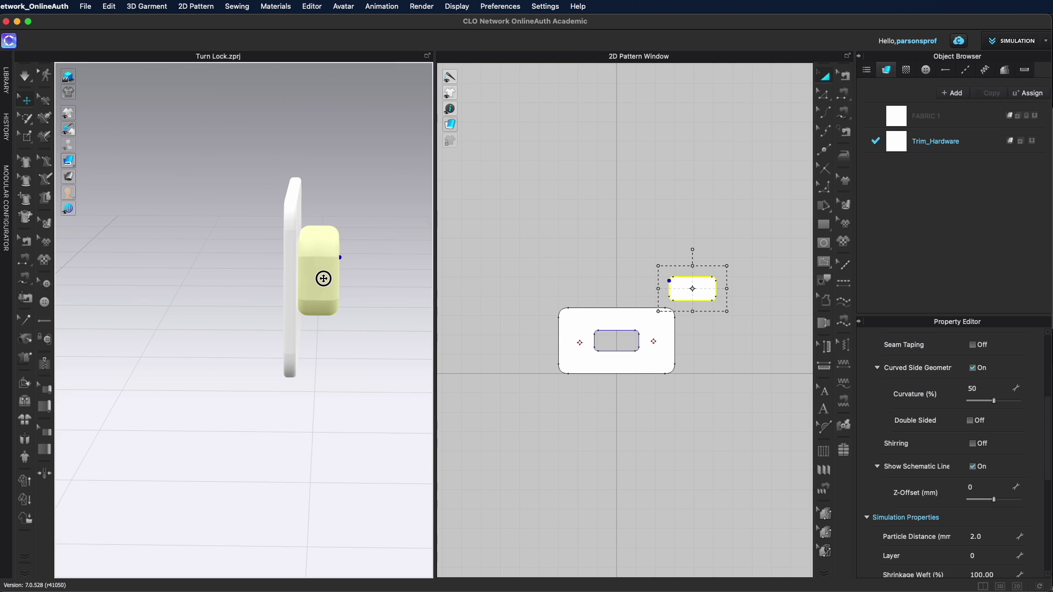
key("2")
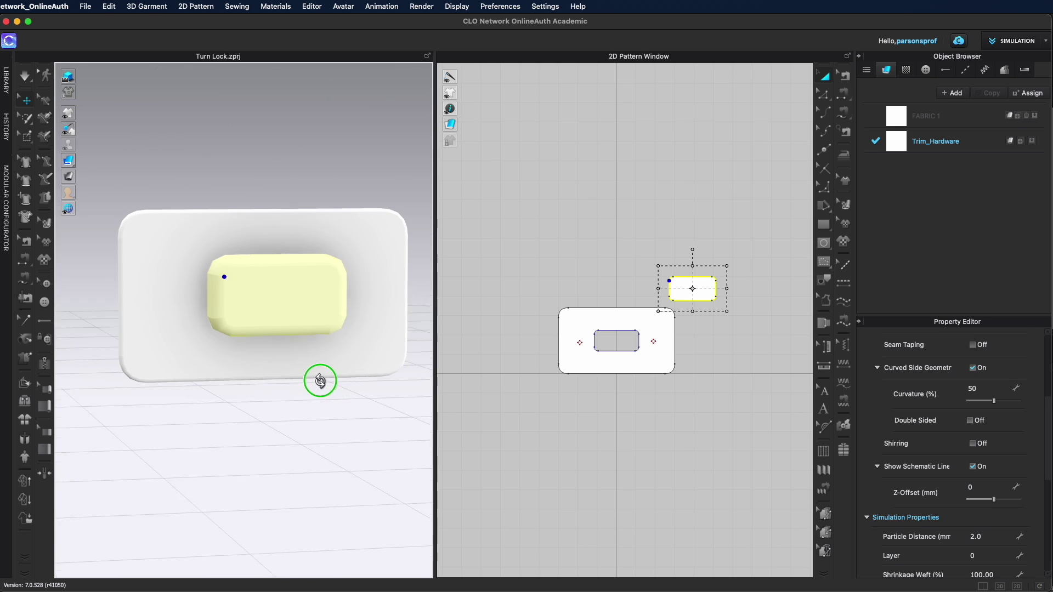
left_click(289, 285)
left_click_drag(280, 242, 383, 249)
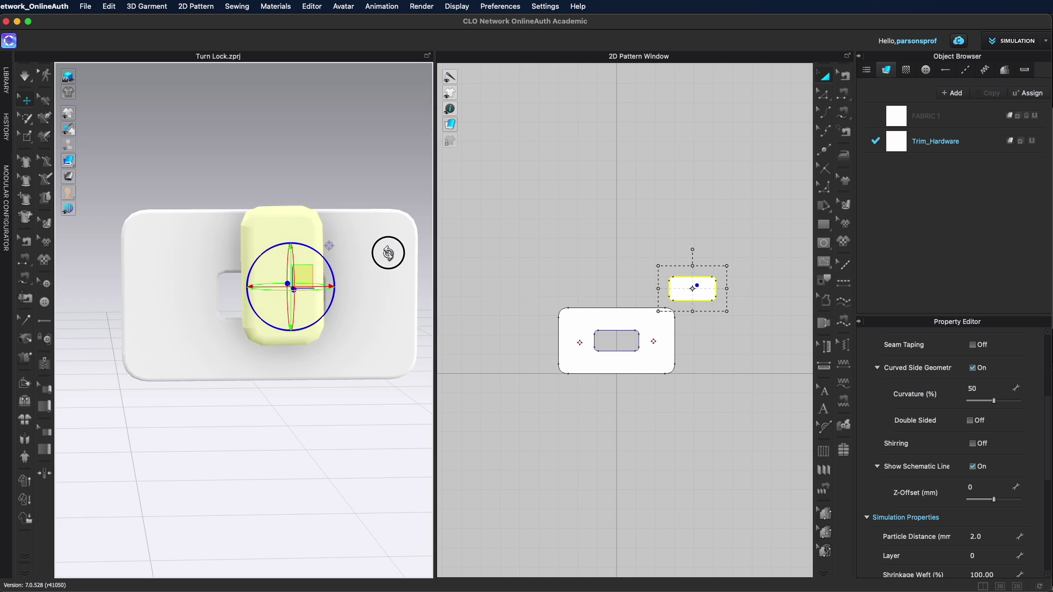
left_click_drag(304, 276, 289, 296)
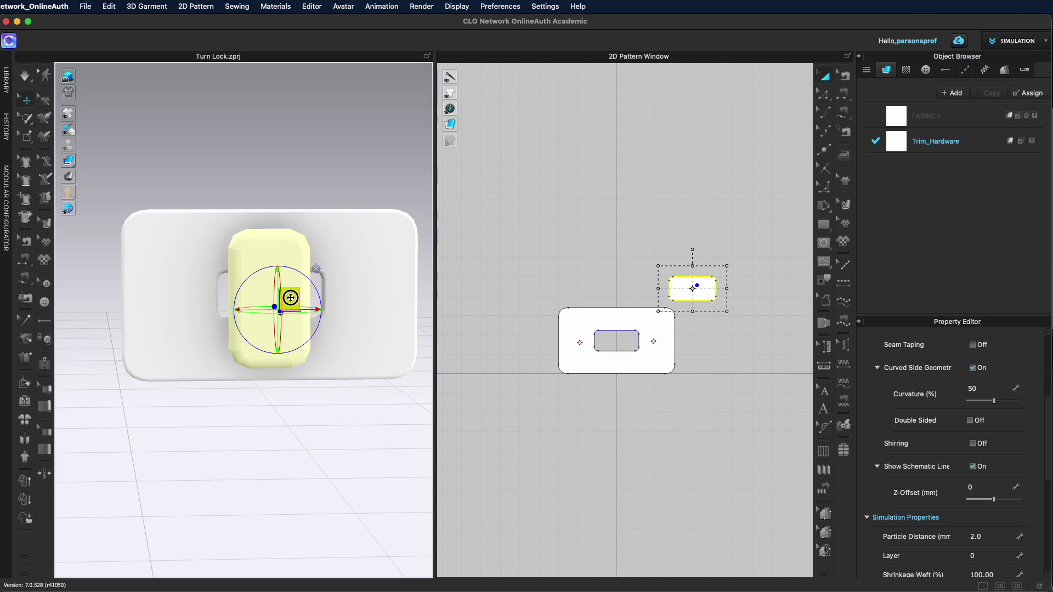
right_click_drag(289, 296, 272, 360)
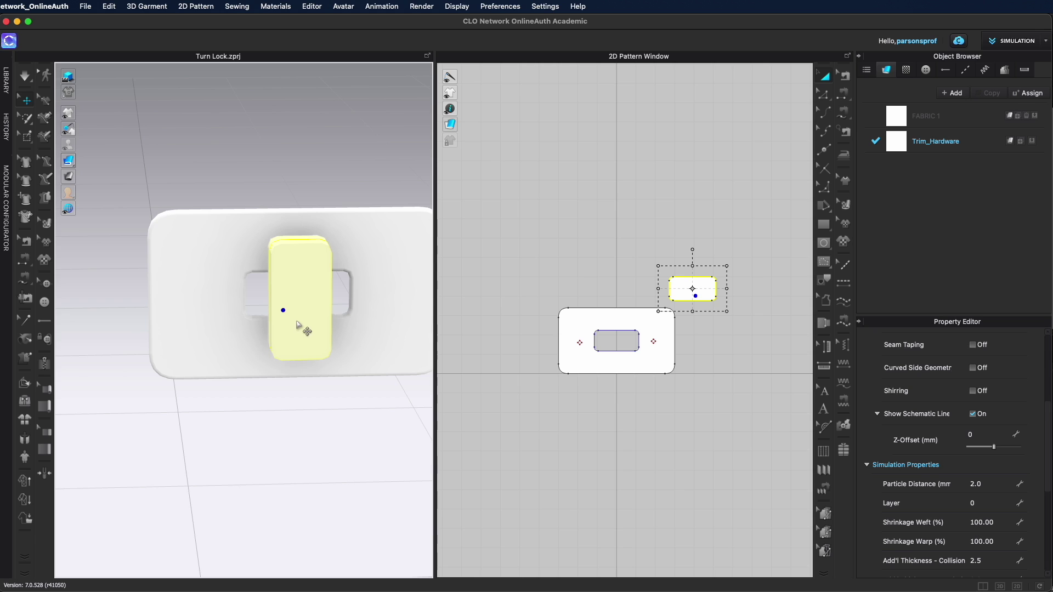
right_click_drag(305, 306, 787, 338)
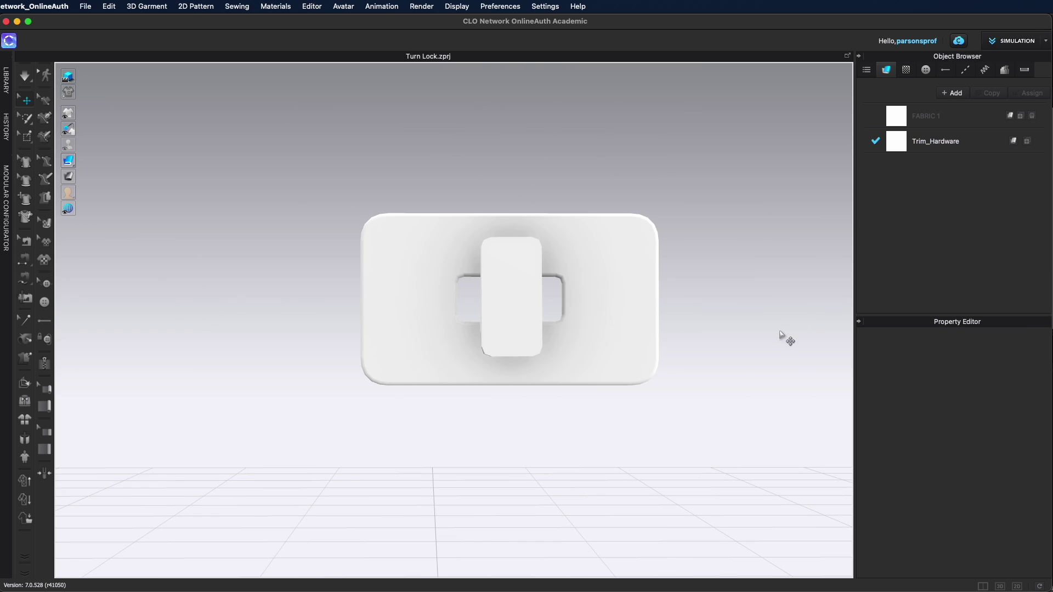
Step: Move the lock piece to sit centred above the plate in the 2D pattern
scroll(730, 341, "down", 2)
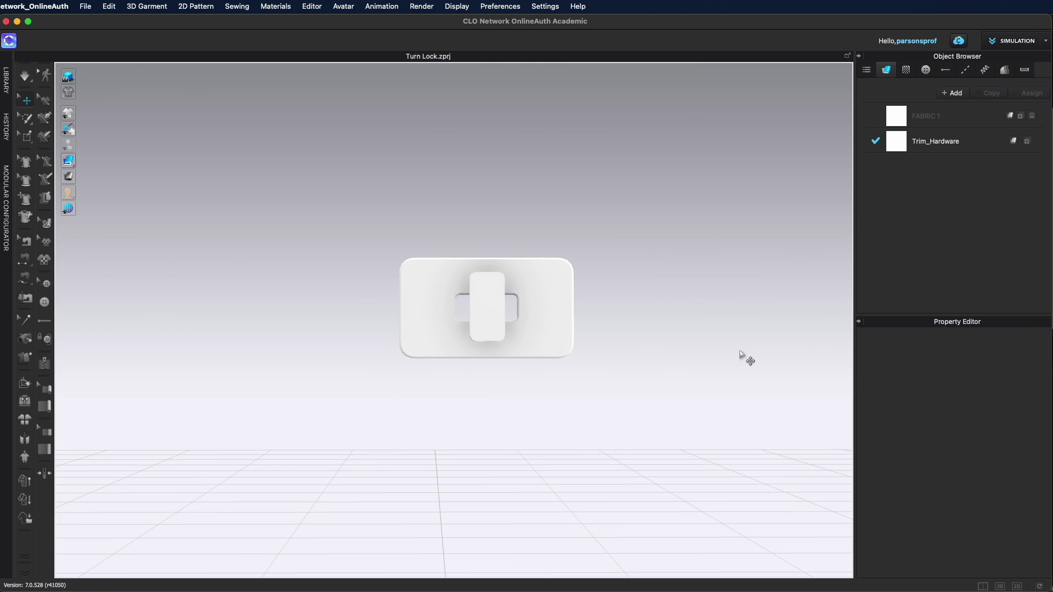
left_click_drag(689, 287, 616, 283)
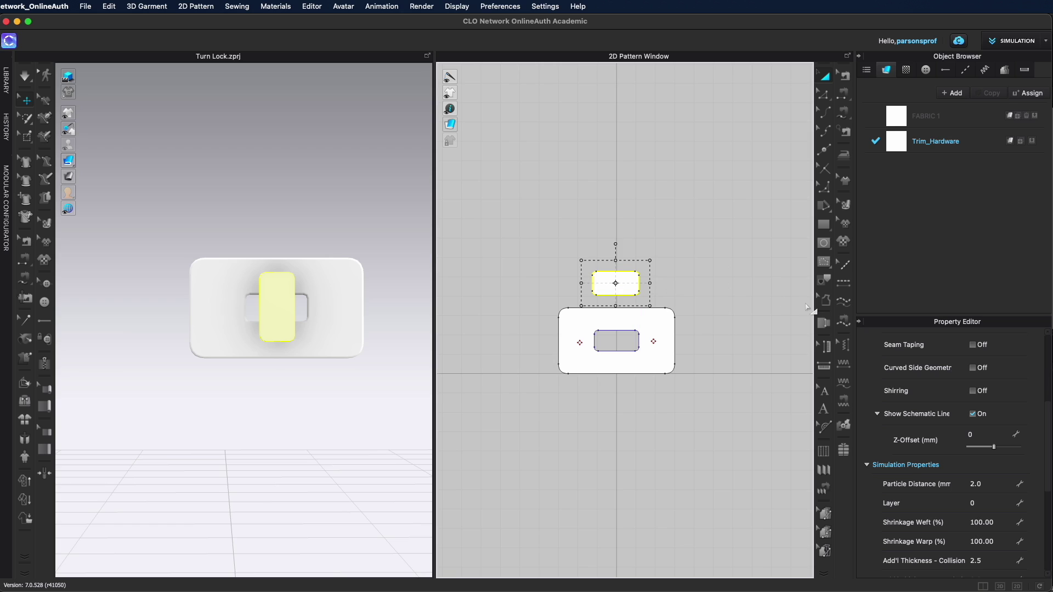
left_click(755, 293)
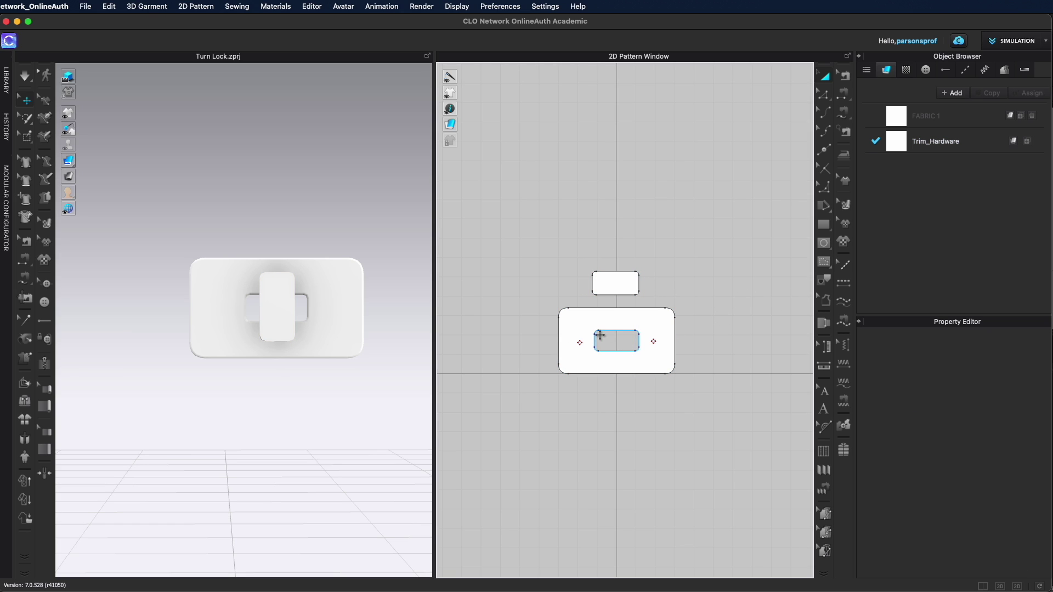
mouse_move(287, 393)
right_mouse_down()
mouse_move(287, 430)
mouse_move(308, 479)
mouse_move(414, 435)
mouse_move(406, 386)
mouse_move(279, 394)
right_mouse_up()
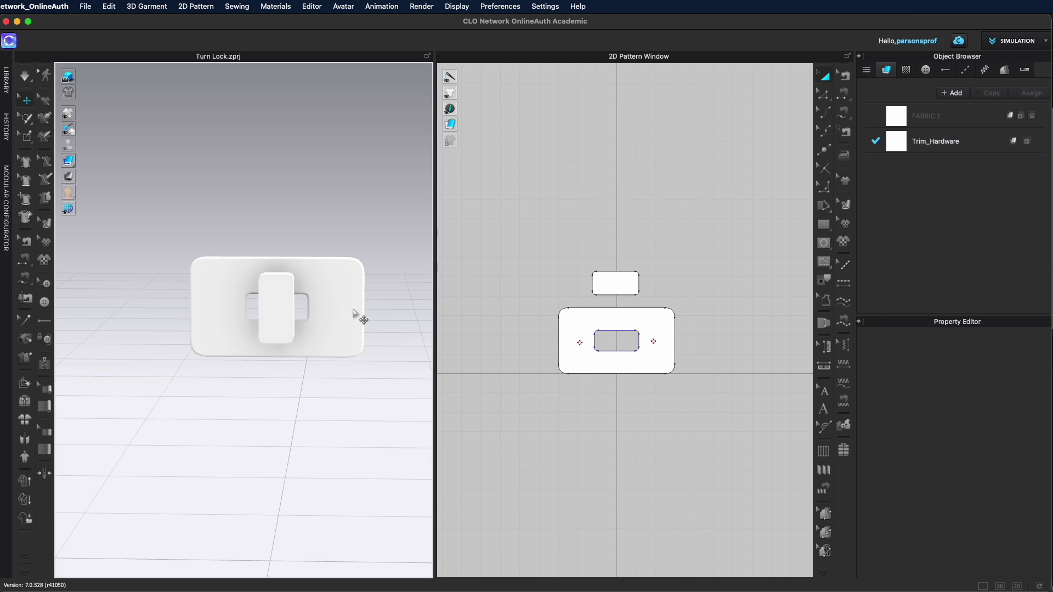
Step: Switch the 3D view to colourful display so plate and knob show distinct colours
key("super+Tab")
scroll(358, 332, "down", 3)
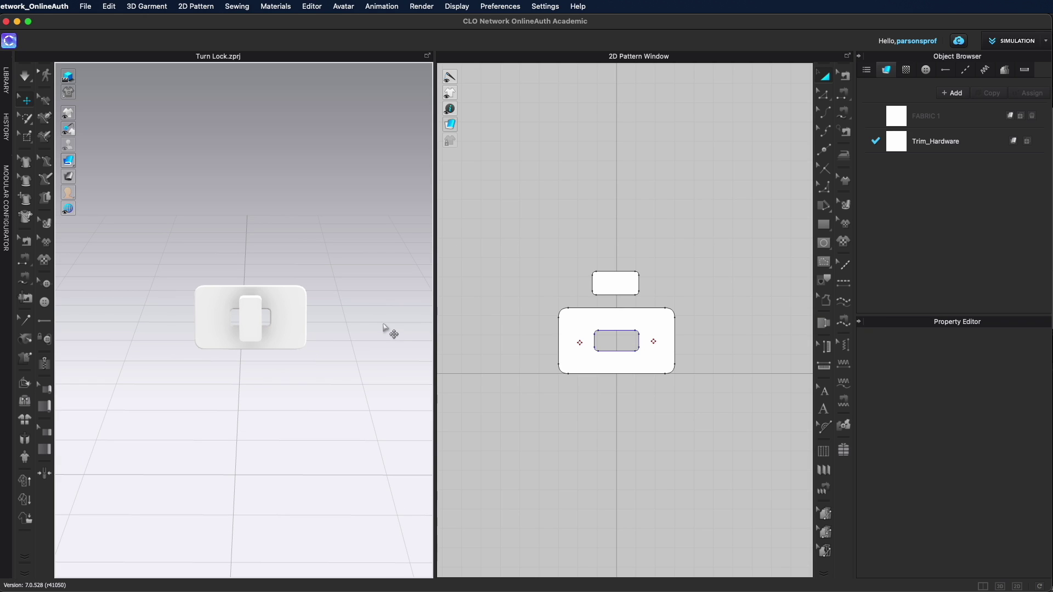
left_click(658, 338)
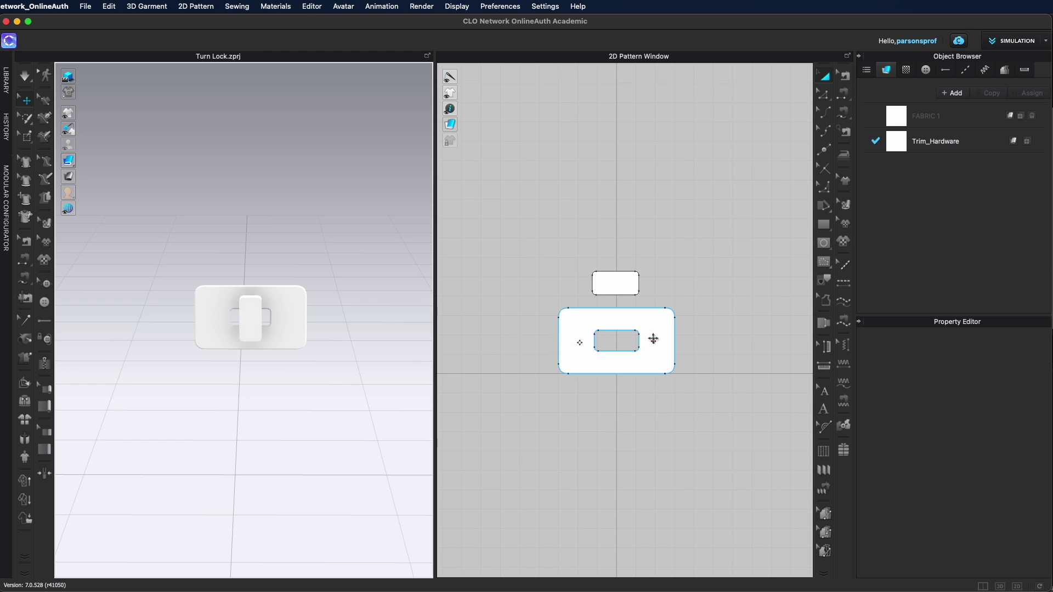
right_click_drag(329, 351, 426, 336)
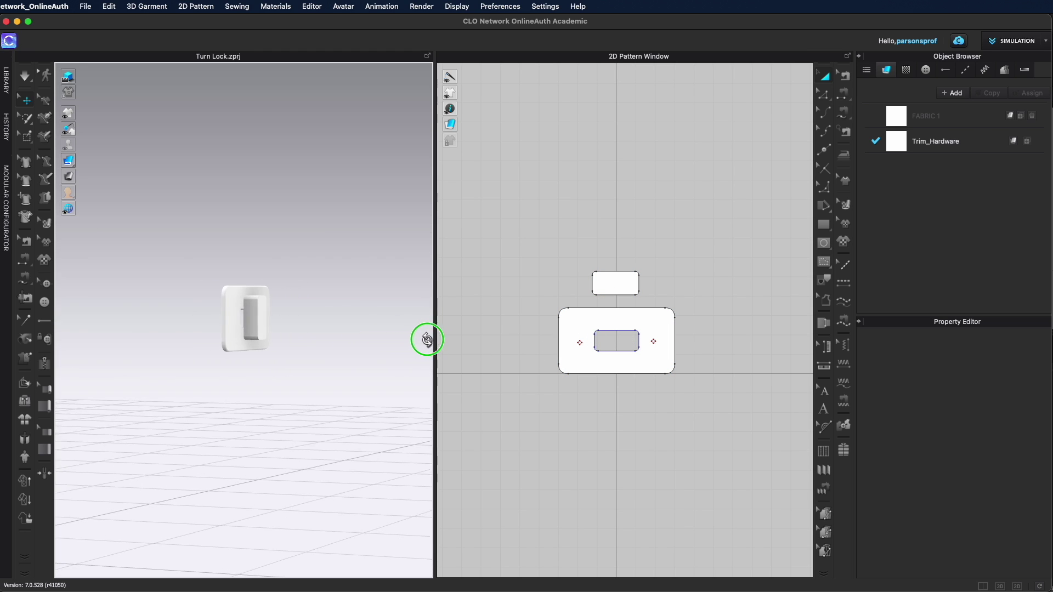
left_click(161, 161)
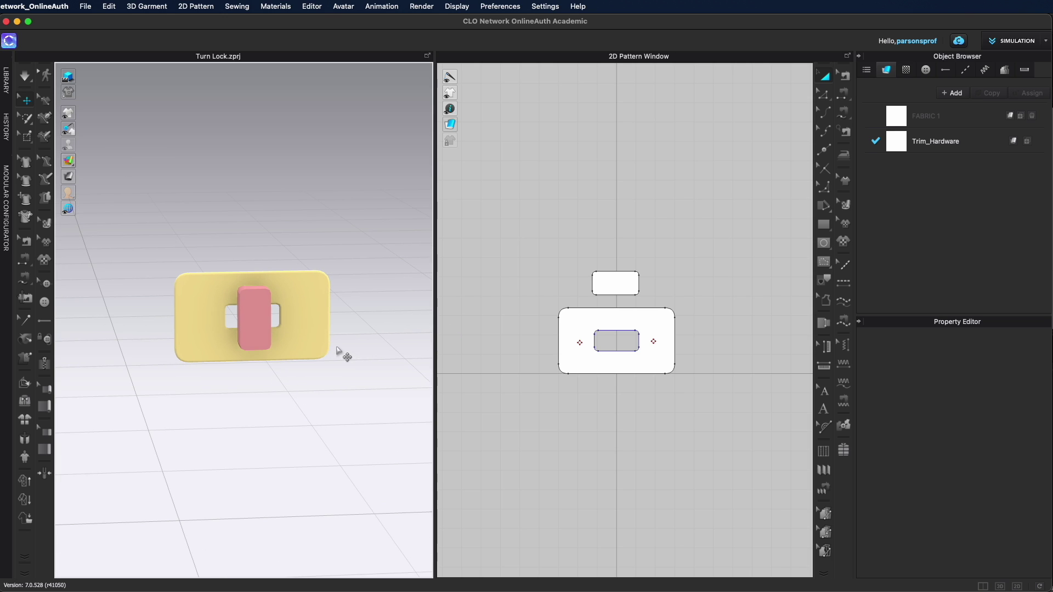
right_click_drag(341, 352, 353, 334)
scroll(351, 339, "down", 2)
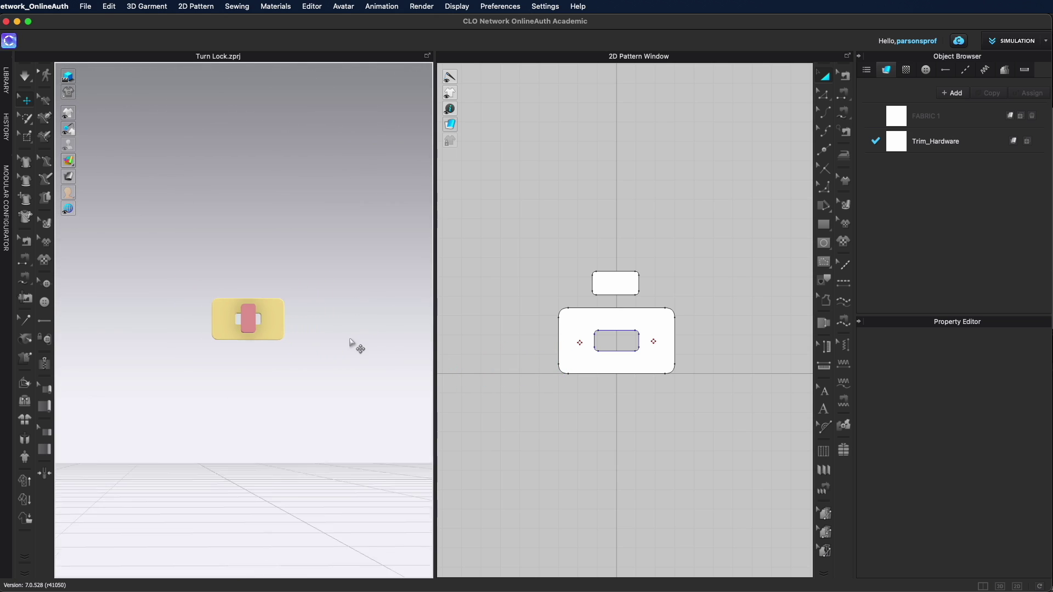
key("space")
key("space")
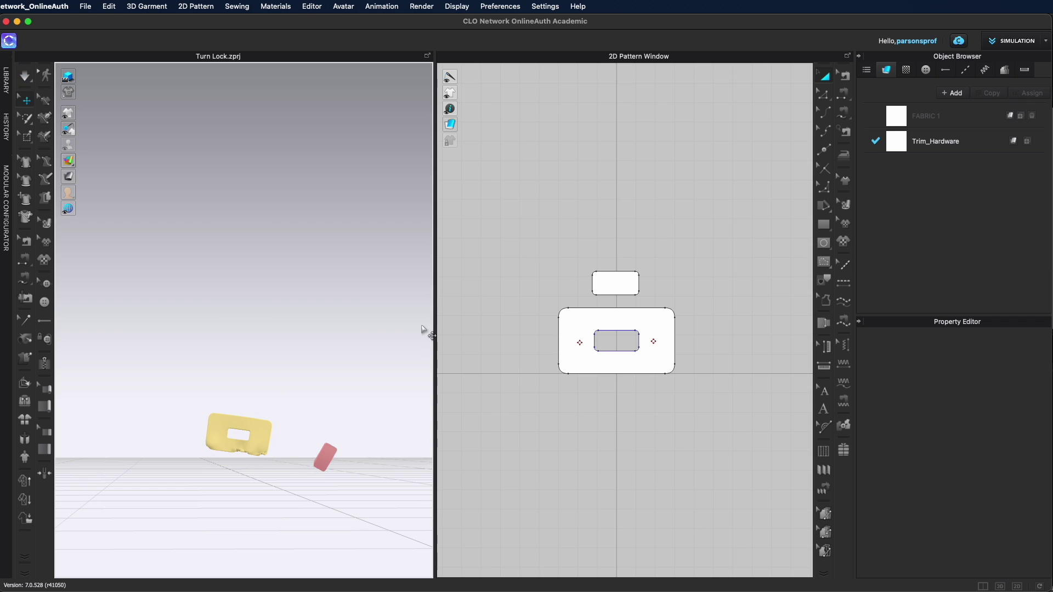
key("super+z")
scroll(333, 359, "up", 3)
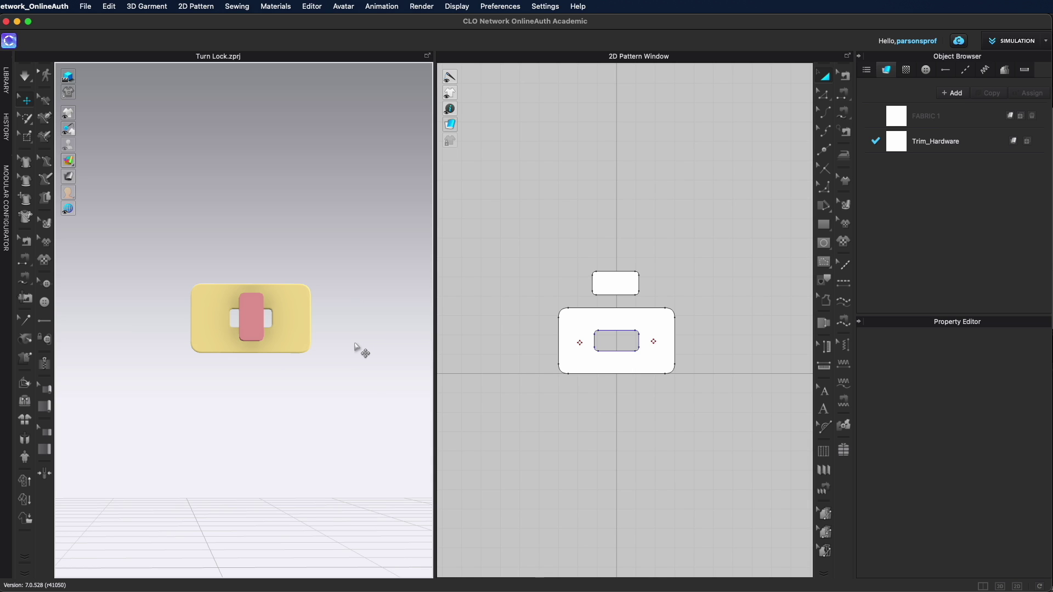
scroll(346, 329, "up", 2)
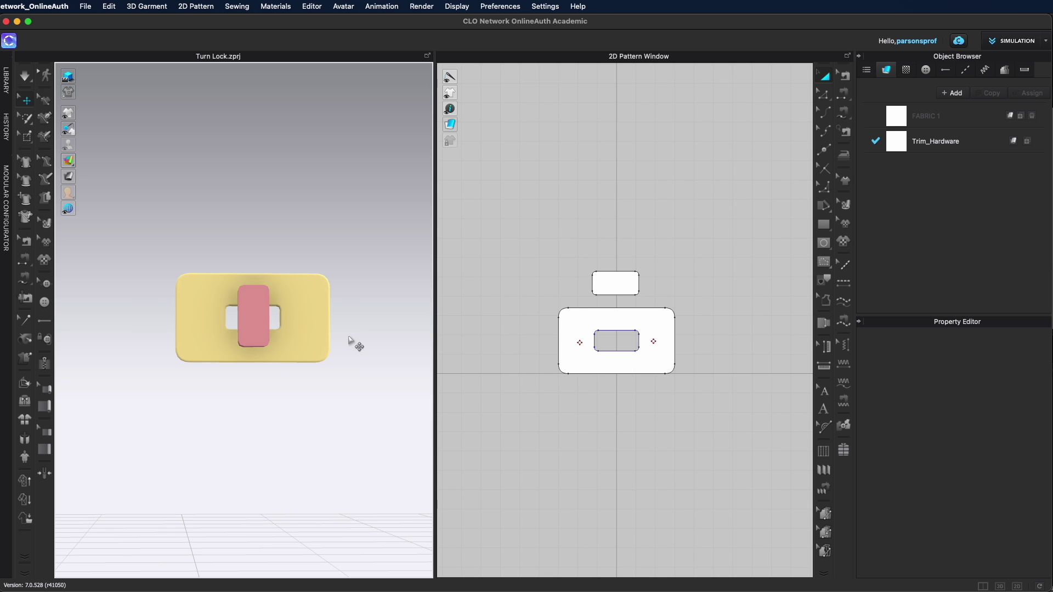
mouse_move(355, 344)
right_mouse_down()
mouse_move(371, 363)
mouse_move(623, 348)
mouse_move(454, 369)
mouse_move(371, 360)
mouse_move(346, 341)
right_mouse_up()
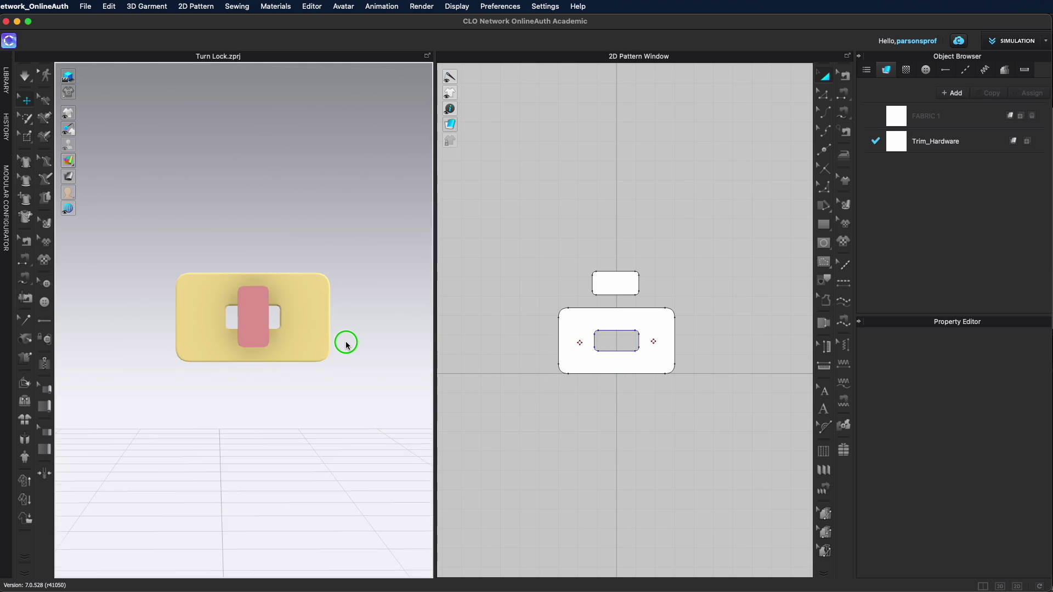
scroll(698, 510, "down", 1)
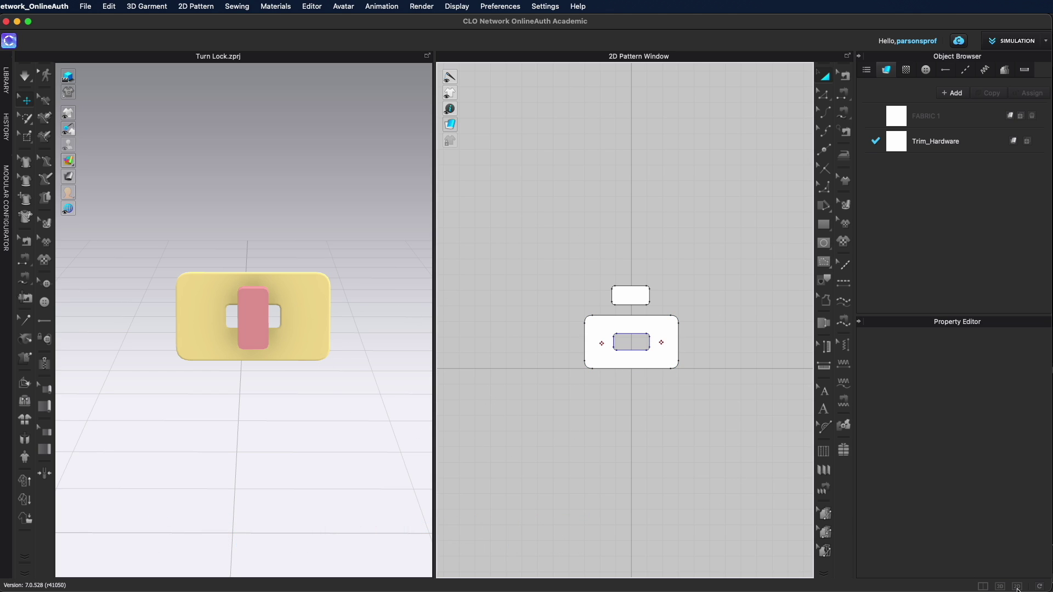
Step: In the 2D-only window, assign the Trim_Hardware fabric to the plate and knob patterns
left_click(1017, 587)
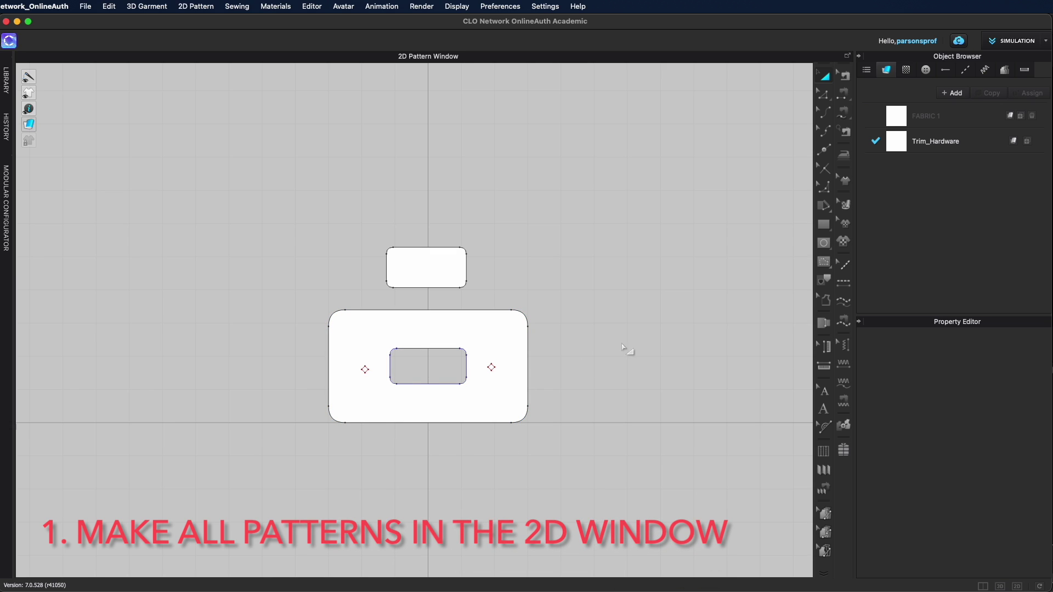
scroll(625, 351, "down", 2)
scroll(624, 355, "up", 4)
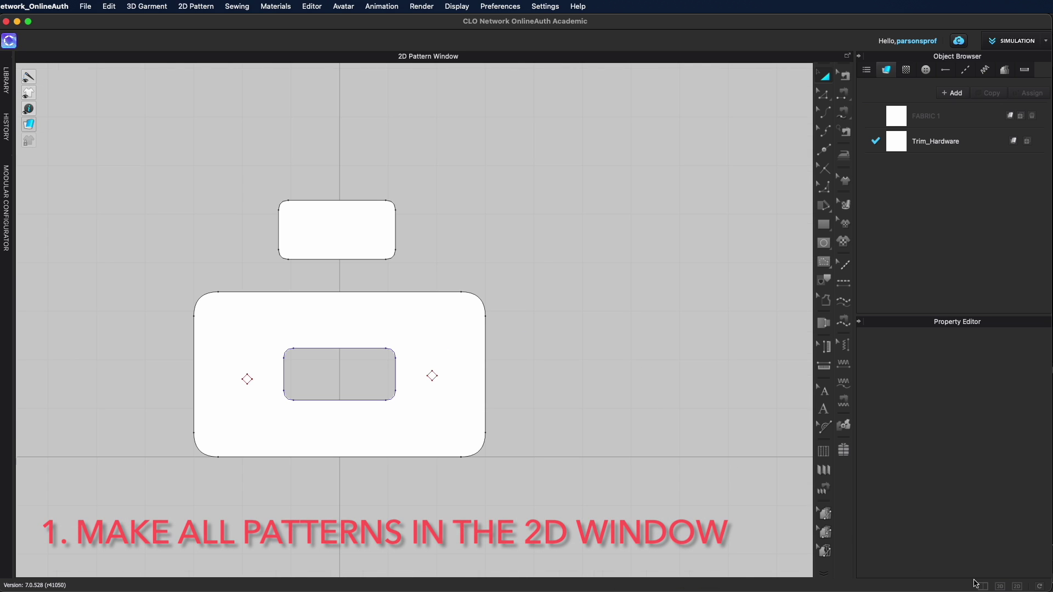
left_click(337, 378)
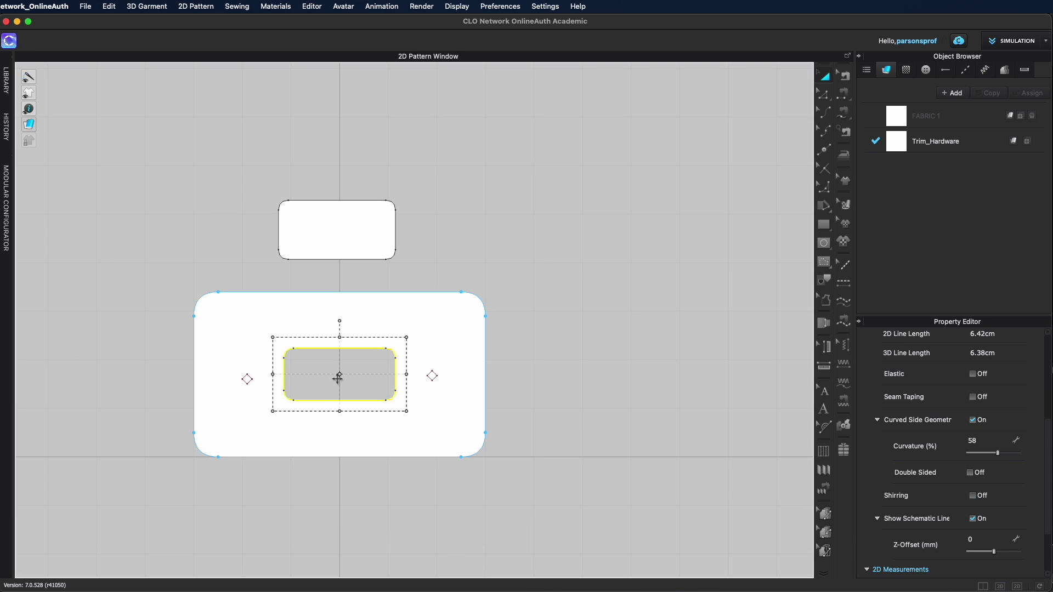
left_click(373, 244)
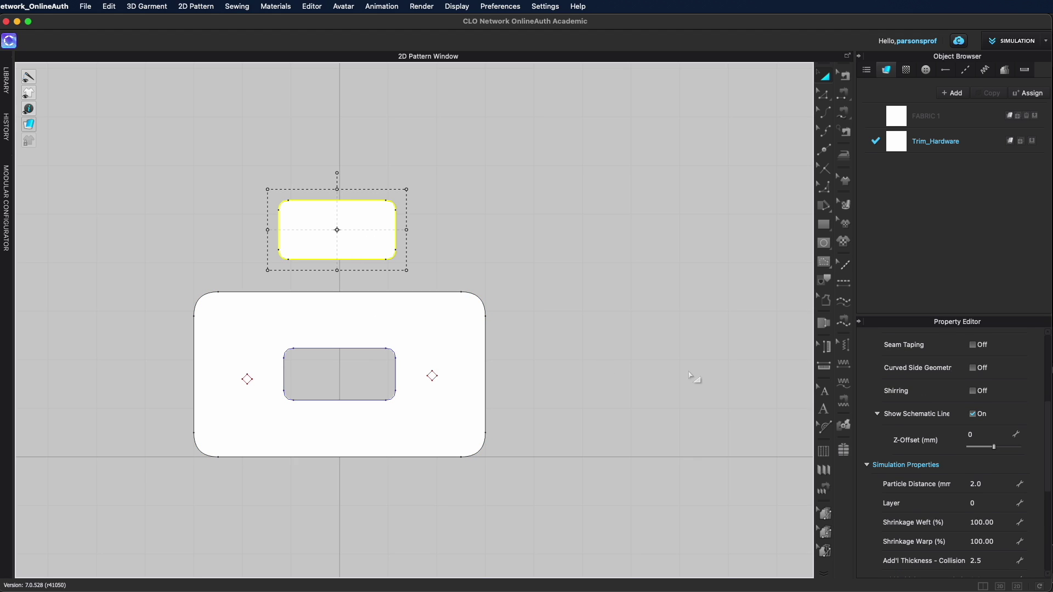
left_click(359, 370)
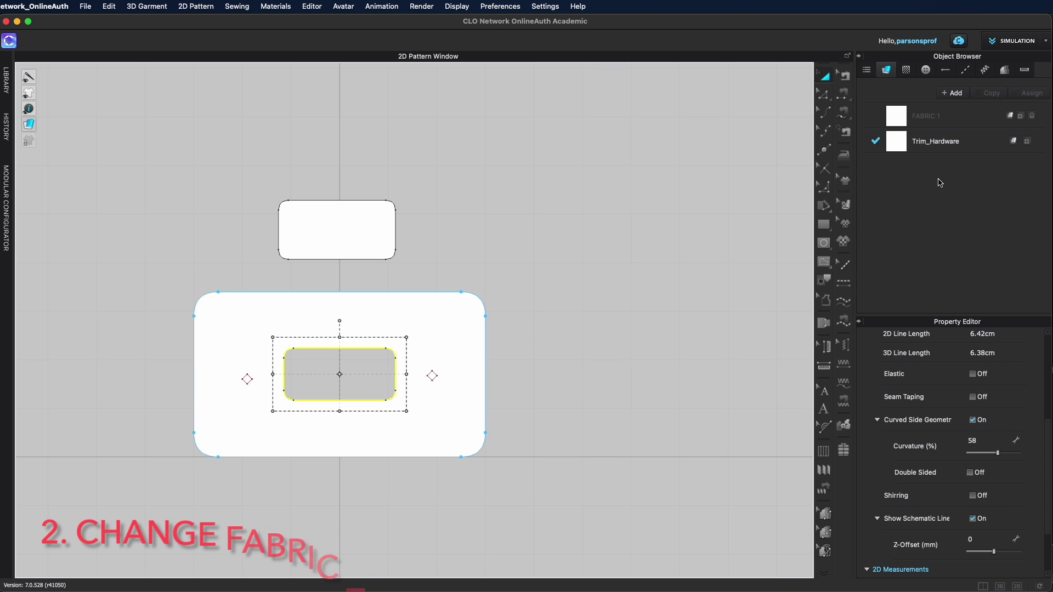
left_click(979, 142)
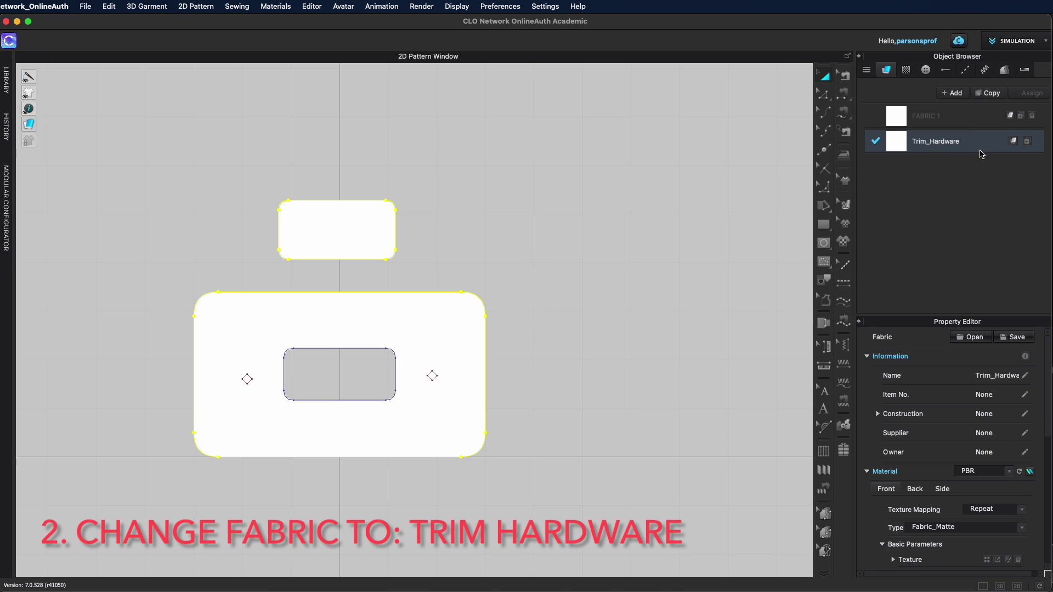
Step: Set the pieces' Add'l Thickness - Rendering to 8.0
left_click(7, 83)
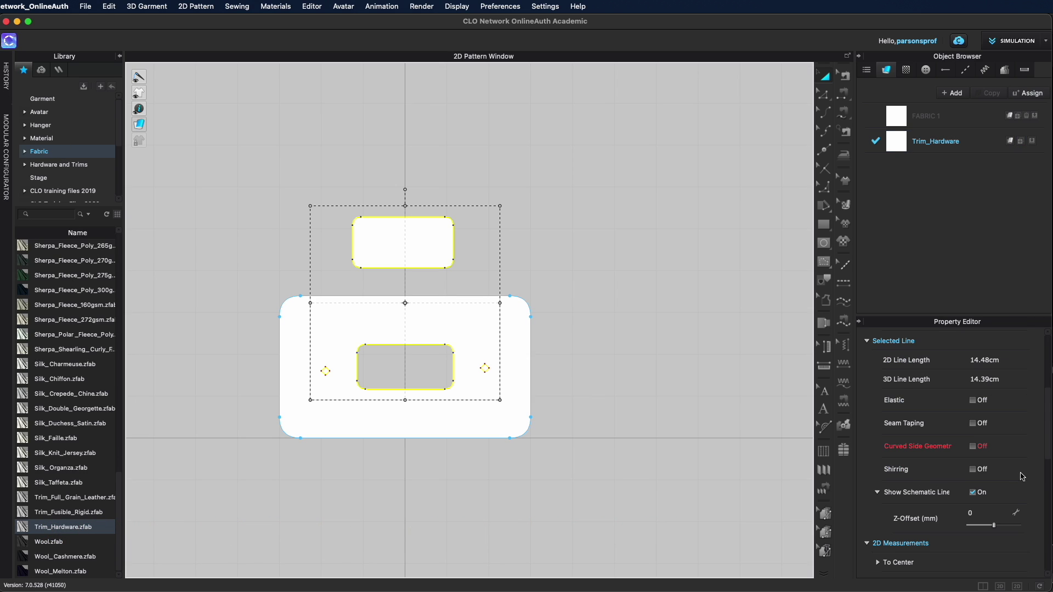
scroll(961, 475, "down", 5)
scroll(961, 476, "down", 3)
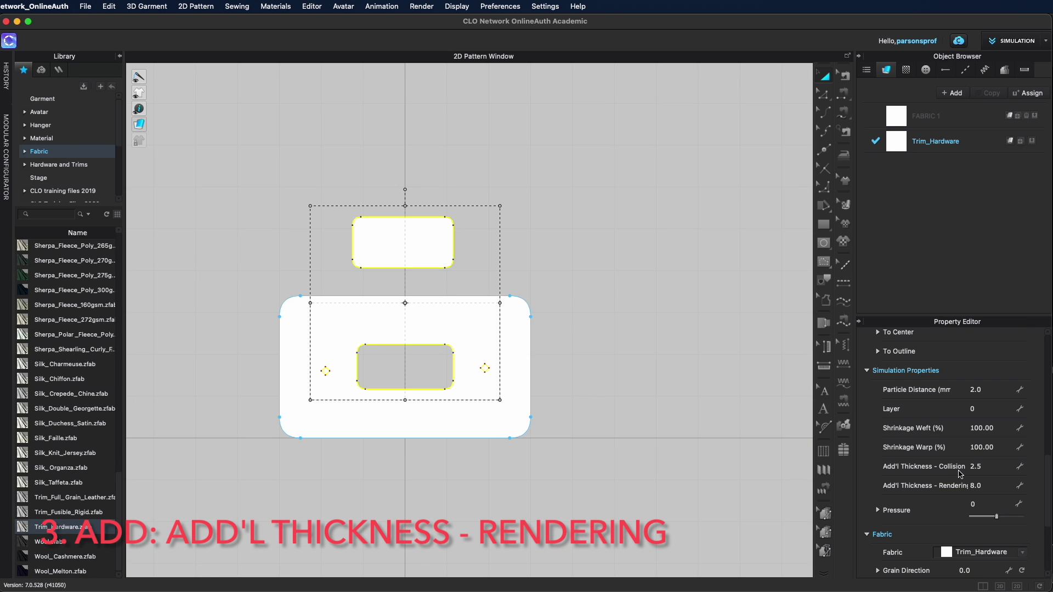
left_click(991, 485)
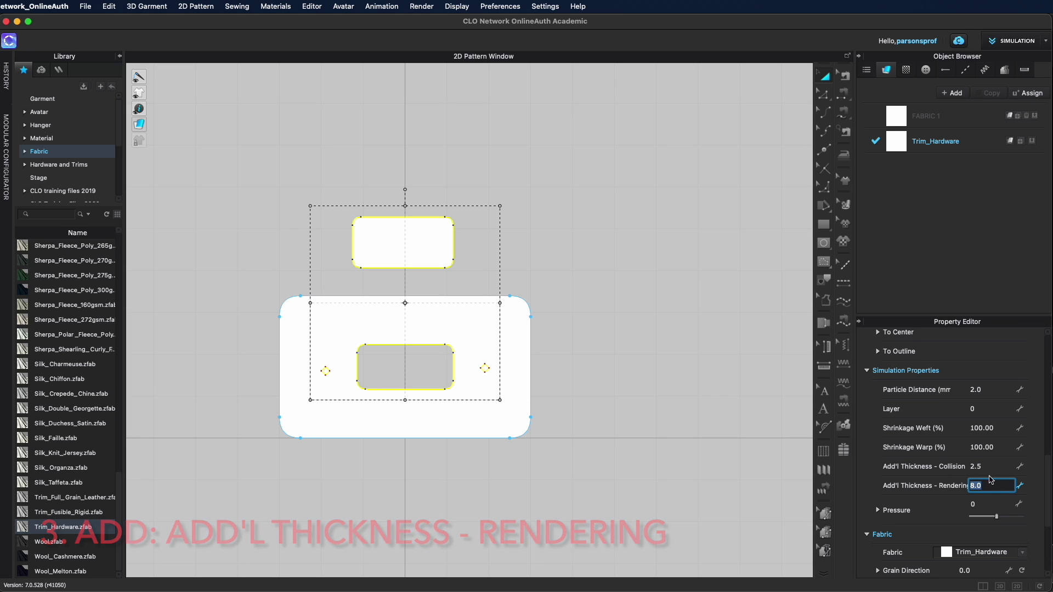
left_click(676, 306)
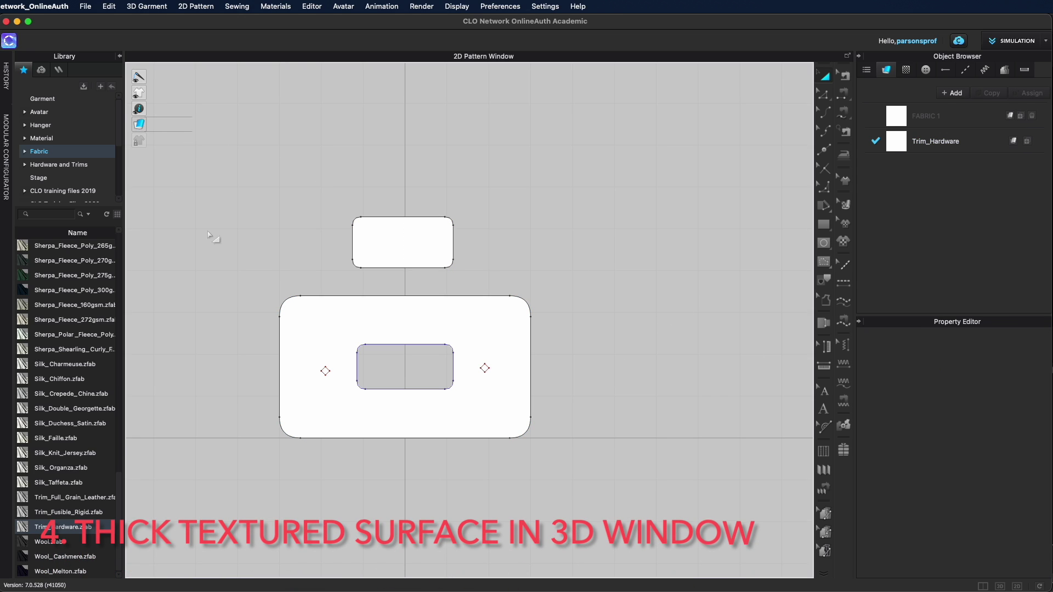
Step: Restore the 3D/2D split, collapse the Library, and display the turnlock as plain white textured surface
left_click(982, 586)
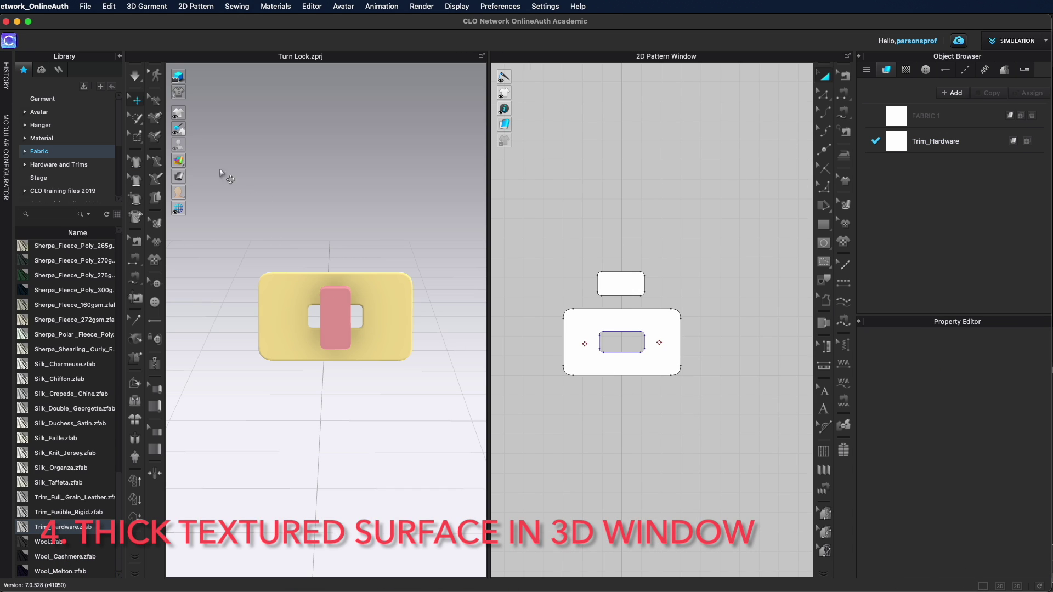
left_click(119, 57)
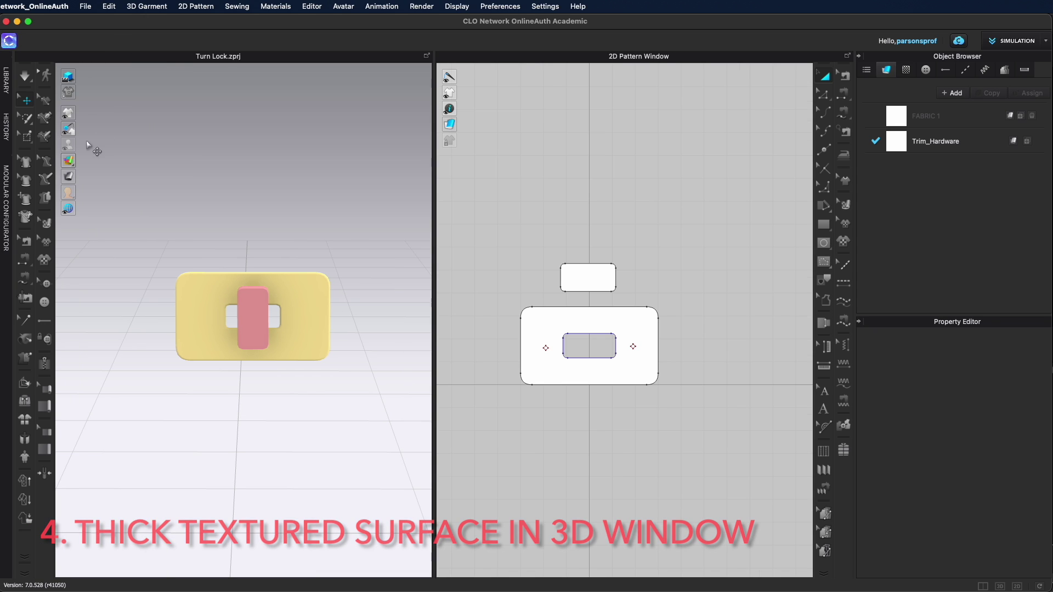
left_click(68, 160)
left_click(161, 160)
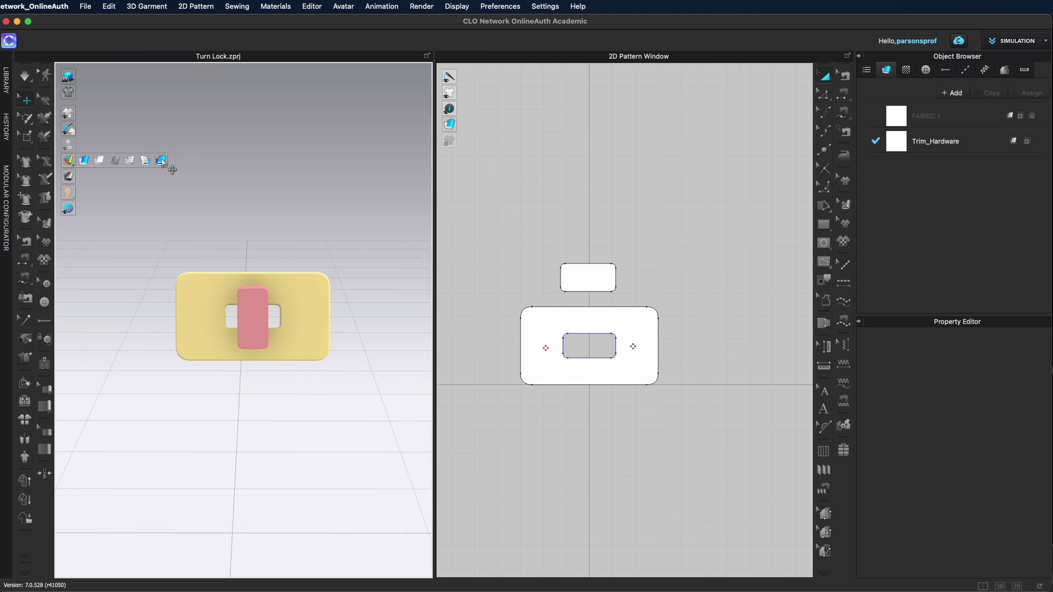
mouse_move(205, 267)
right_mouse_down()
mouse_move(223, 275)
mouse_move(207, 255)
right_mouse_up()
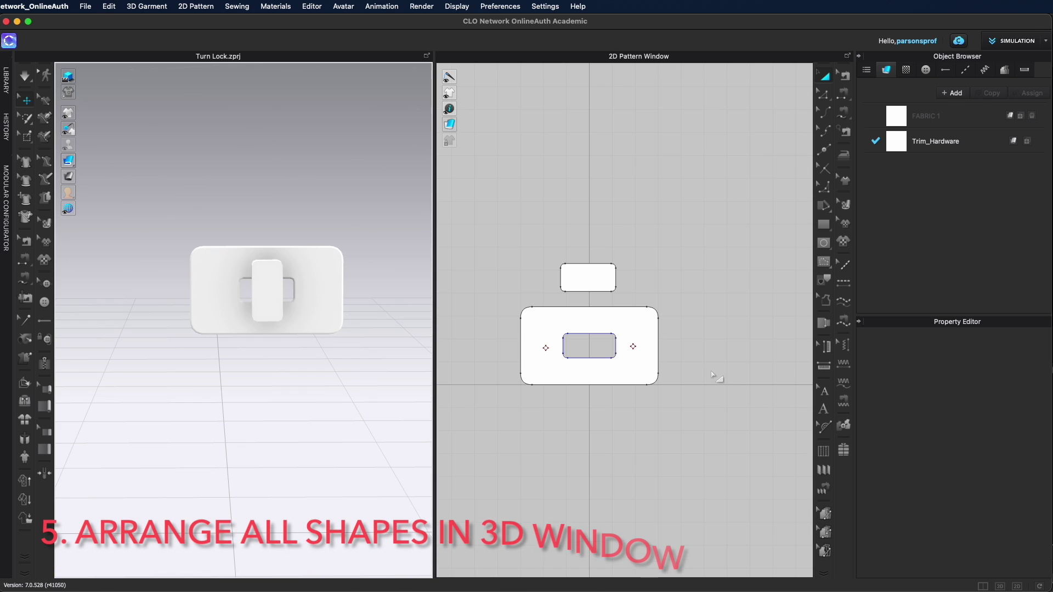
right_click_drag(368, 378, 356, 398)
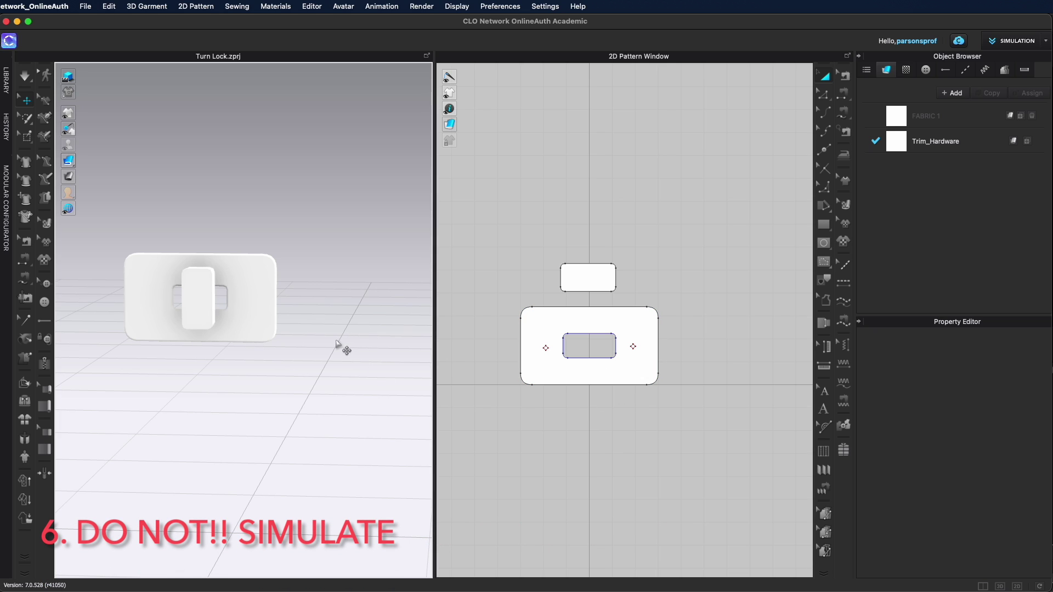
middle_click_drag(337, 344, 289, 344)
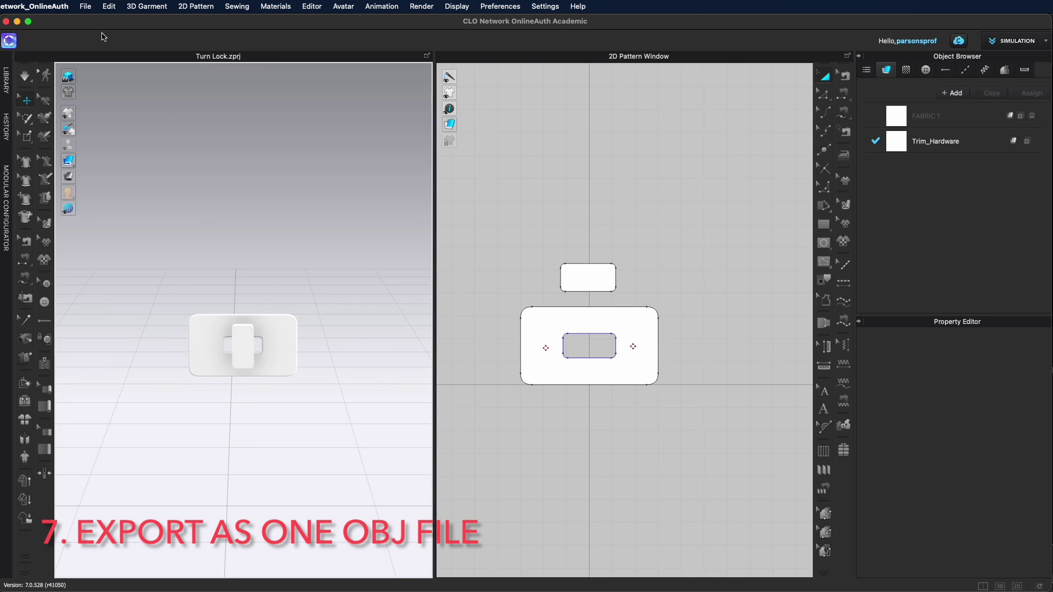
Step: Export the whole turnlock scene as a single OBJ via File > Export > OBJ
left_click(87, 9)
mouse_move(116, 144)
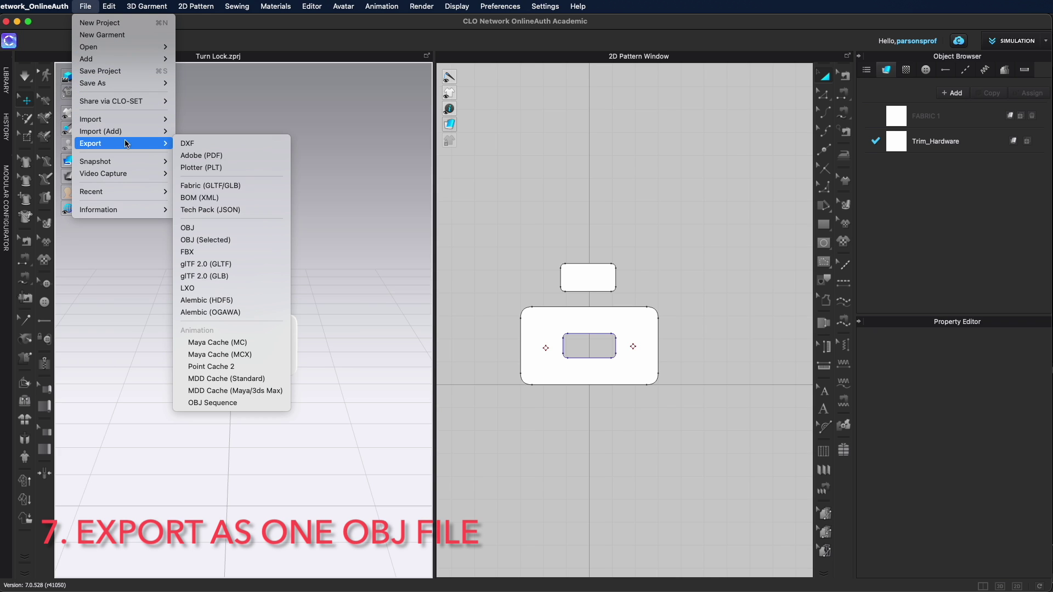
left_click(221, 226)
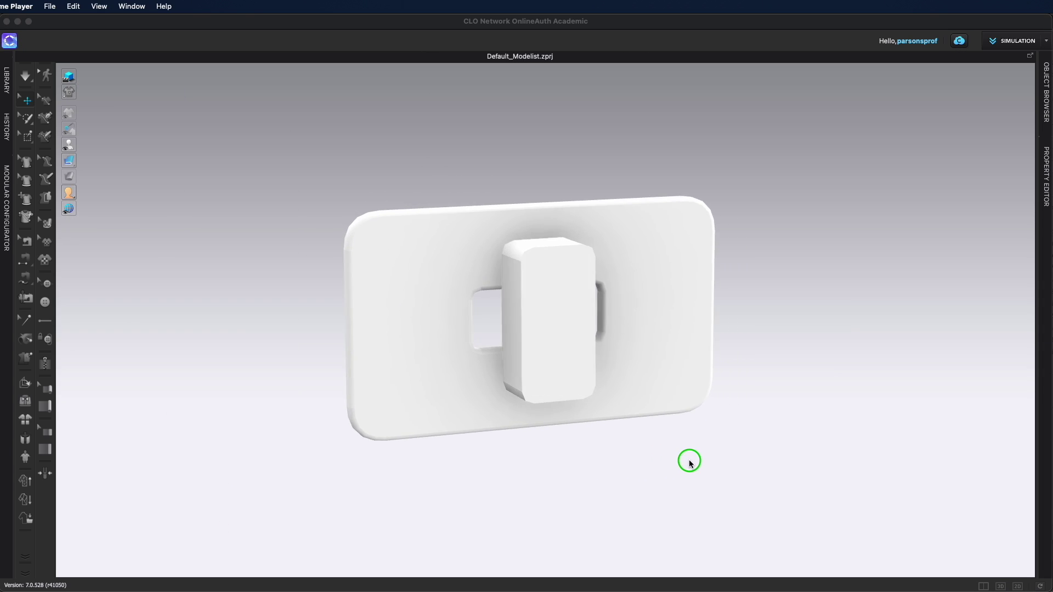
mouse_move(688, 460)
right_mouse_down()
mouse_move(720, 436)
mouse_move(724, 457)
mouse_move(697, 457)
right_mouse_up()
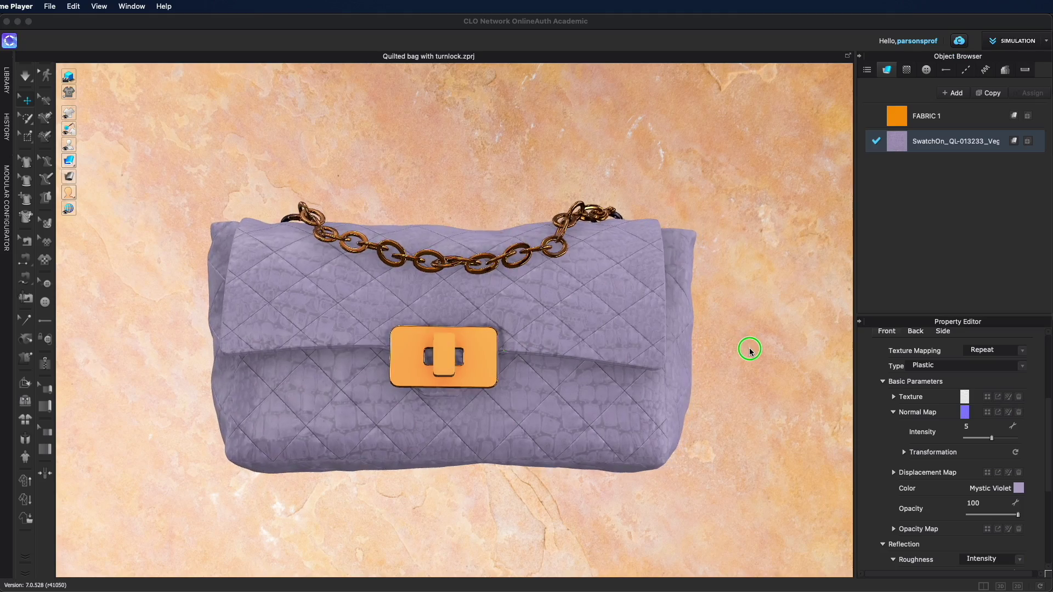
right_click_drag(748, 347, 763, 367)
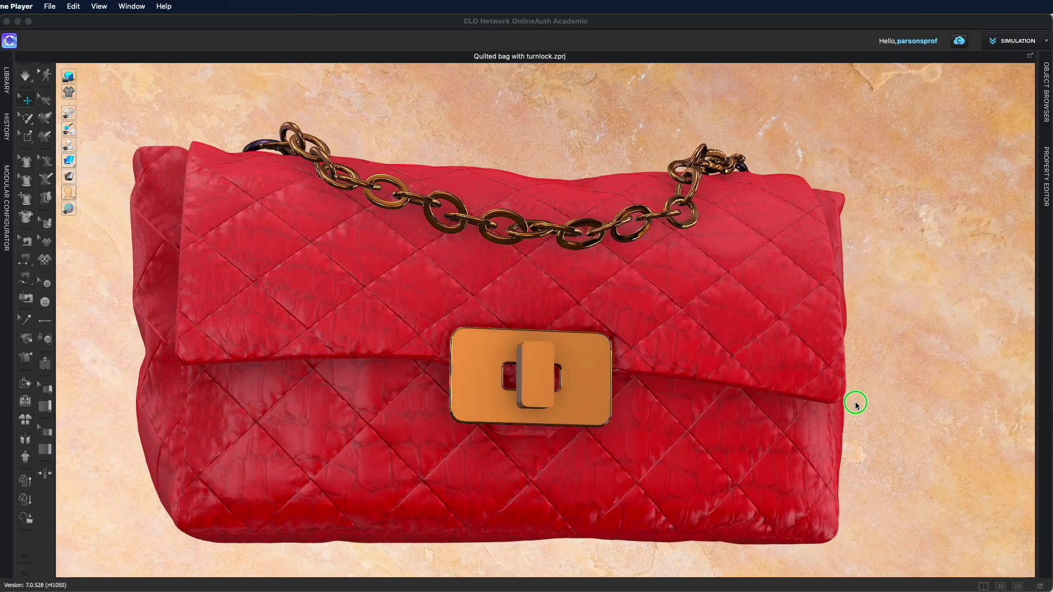
Step: Rotate and zoom in on the quilted bag showing the orange turnlock
right_click_drag(857, 402, 842, 426)
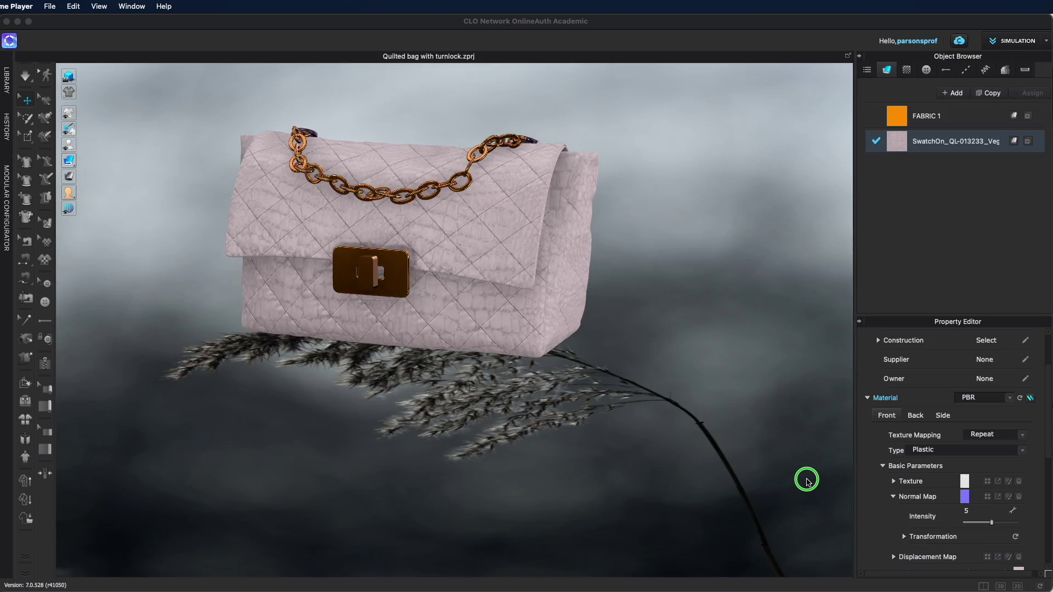
mouse_move(804, 477)
right_mouse_down()
mouse_move(809, 465)
mouse_move(813, 477)
right_mouse_up()
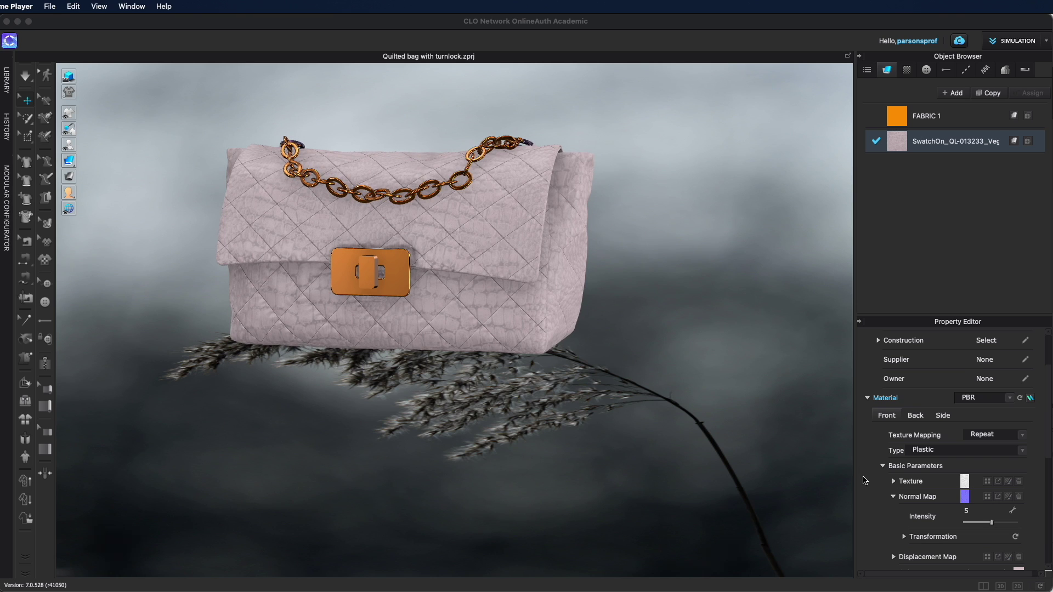